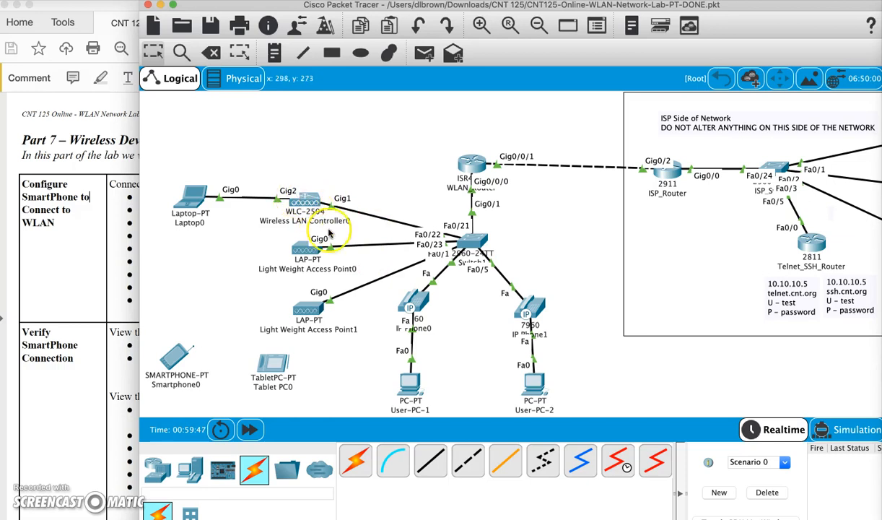
# Check Light Weight Access Point0's info and the Part 7 instructions, then return to the topology.
pyautogui.moveTo(319, 274)
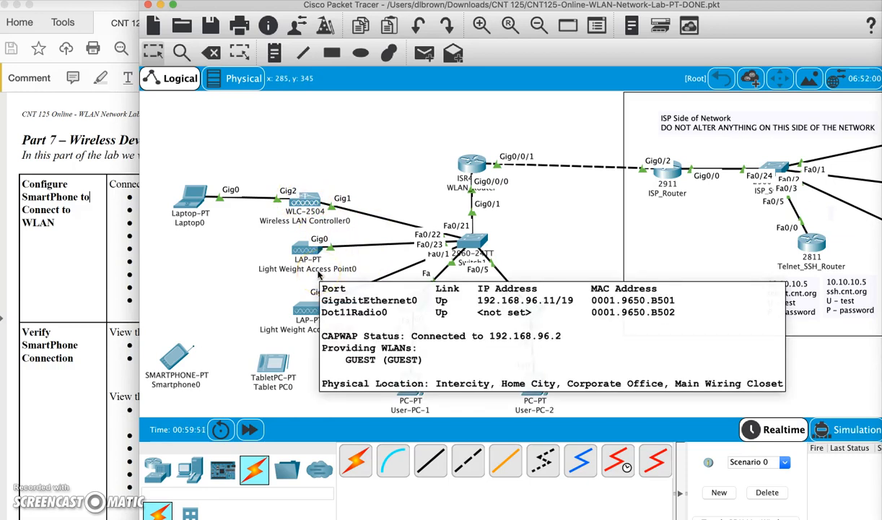
pyautogui.click(95, 276)
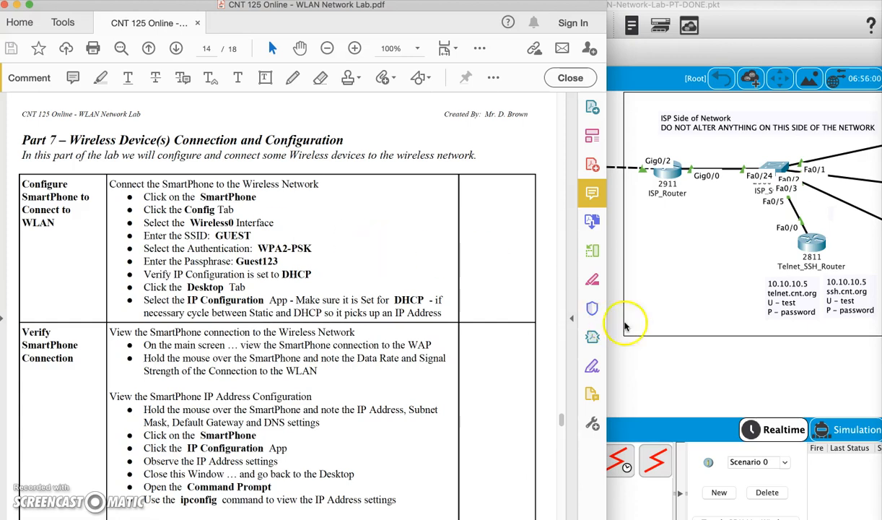
pyautogui.click(698, 372)
# Open Smartphone0's Wireless0 settings, with its window placed beside the lab instructions.
pyautogui.click(178, 359)
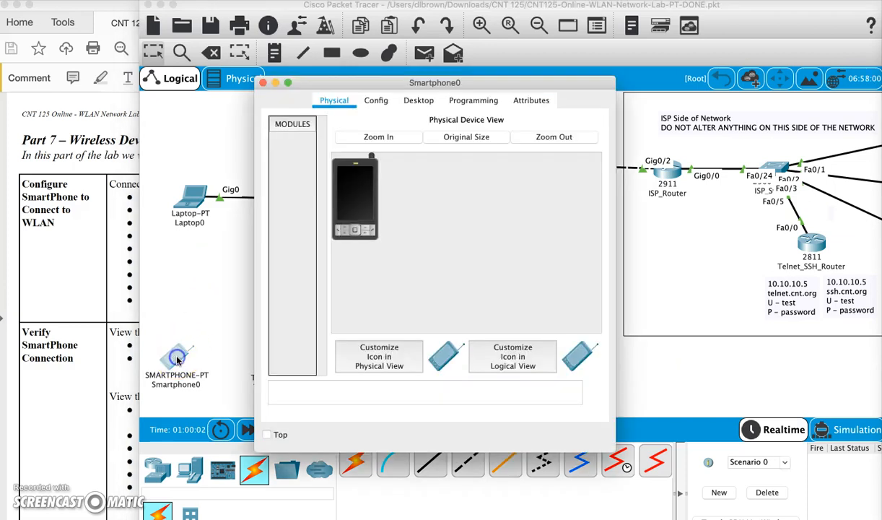
pyautogui.click(90, 223)
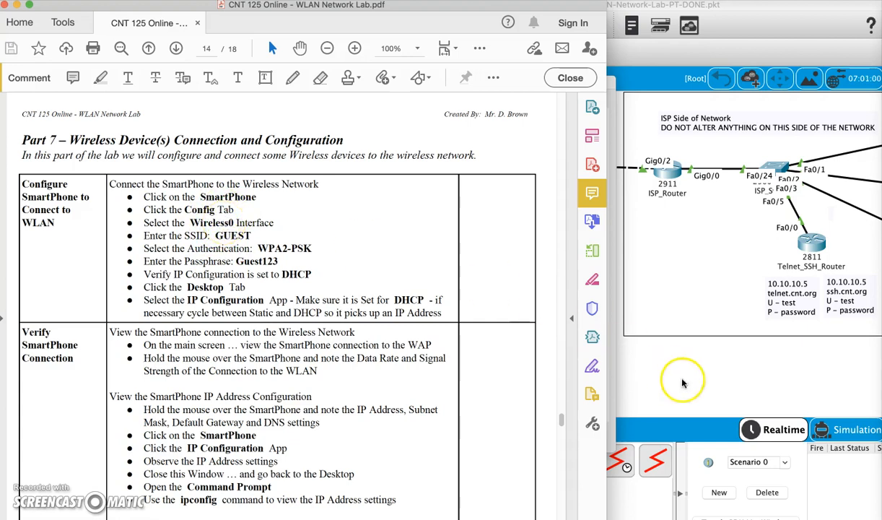
pyautogui.click(612, 396)
pyautogui.moveTo(484, 80); pyautogui.dragTo(657, 71)
pyautogui.click(551, 89)
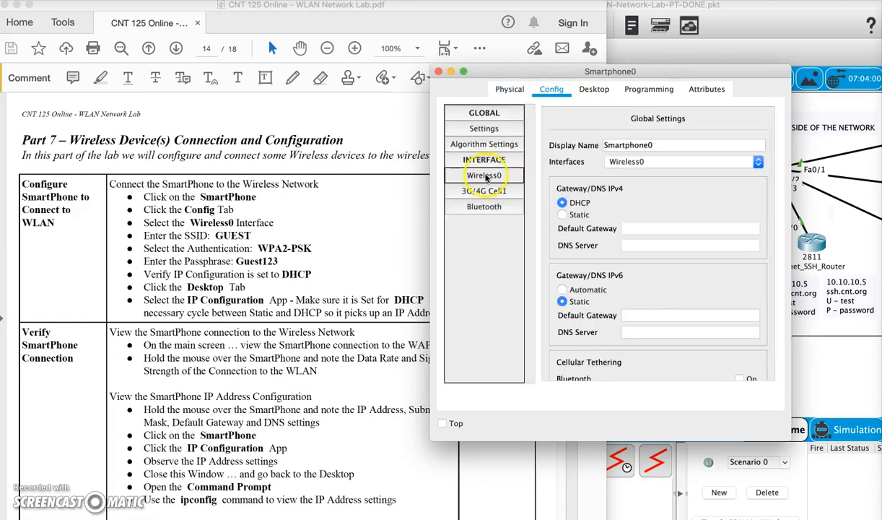
pyautogui.click(484, 176)
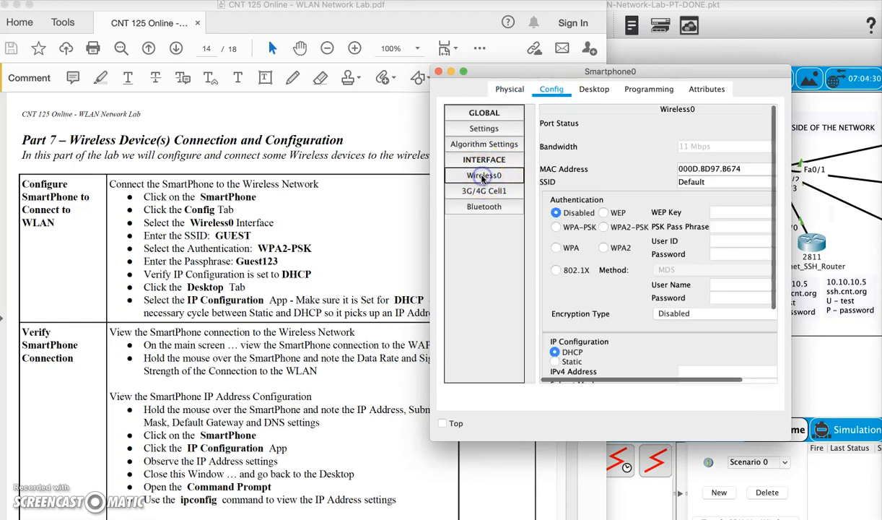
# Set the phone's SSID to GUEST with WPA2-PSK and the guest passphrase, keeping DHCP addressing.
pyautogui.doubleClick(707, 182)
pyautogui.write('GUEST')
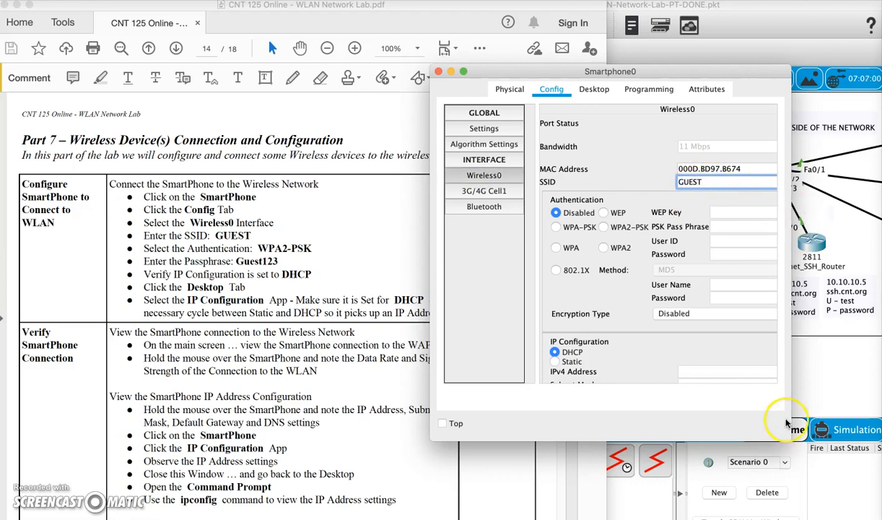
pyautogui.moveTo(789, 439); pyautogui.dragTo(835, 447)
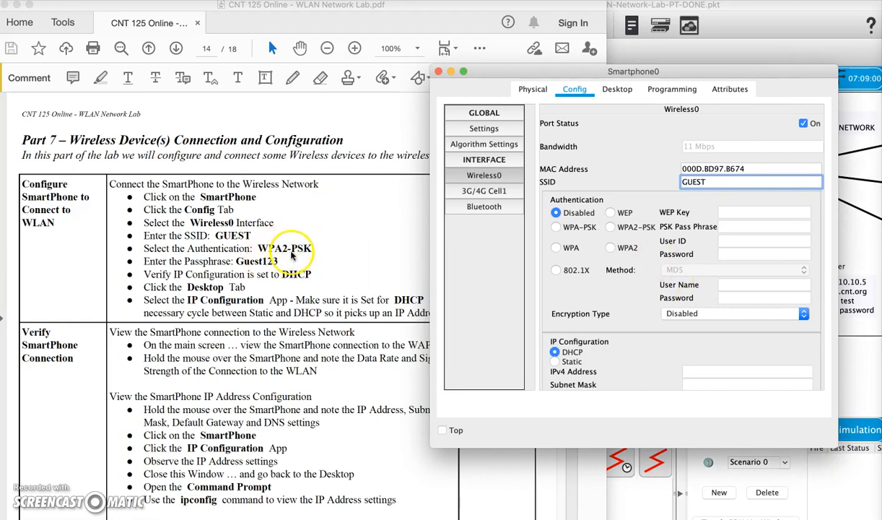
pyautogui.click(610, 227)
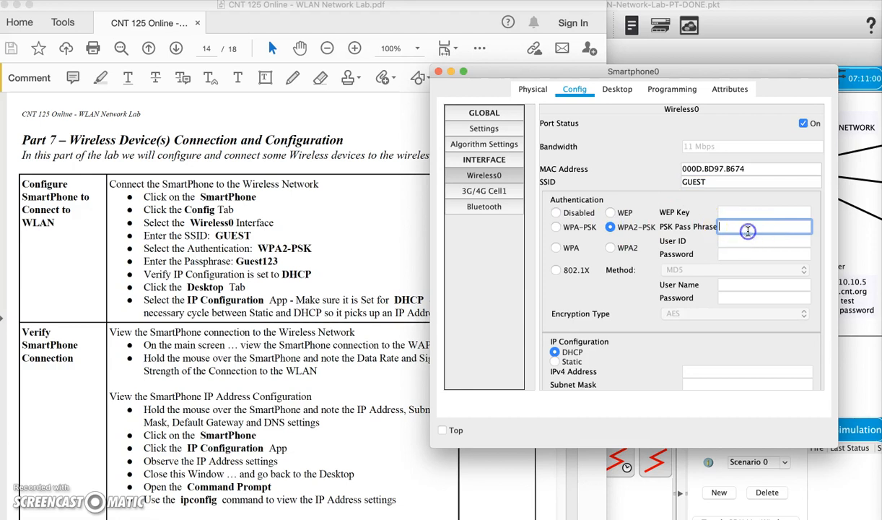
pyautogui.write('Guest123')
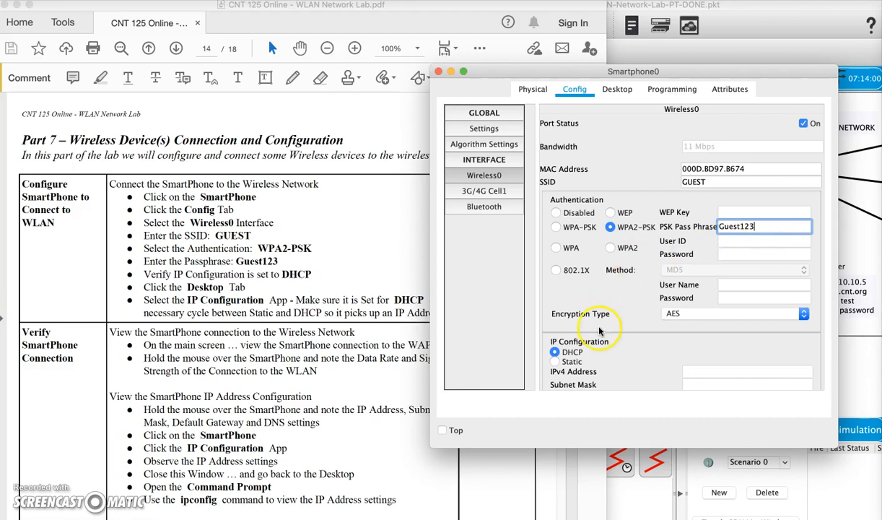
pyautogui.scroll(-2, 599, 330)
pyautogui.scroll(-3, 599, 330)
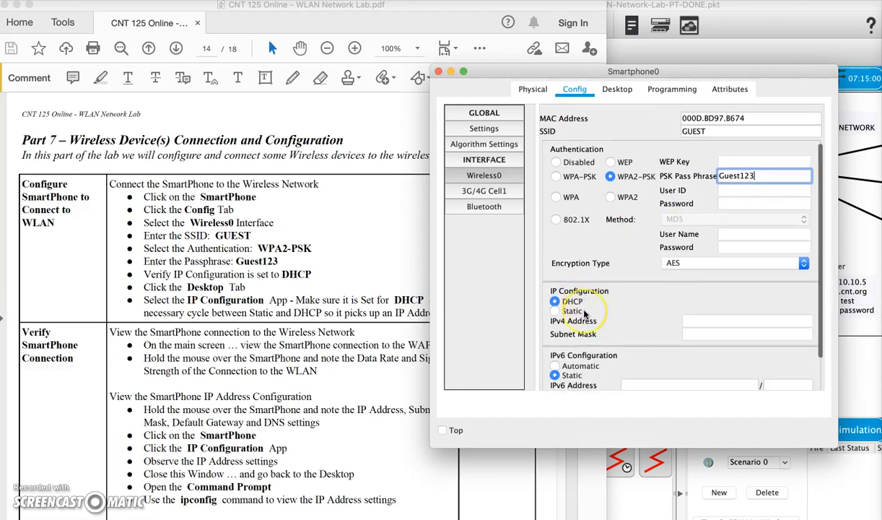
pyautogui.click(619, 276)
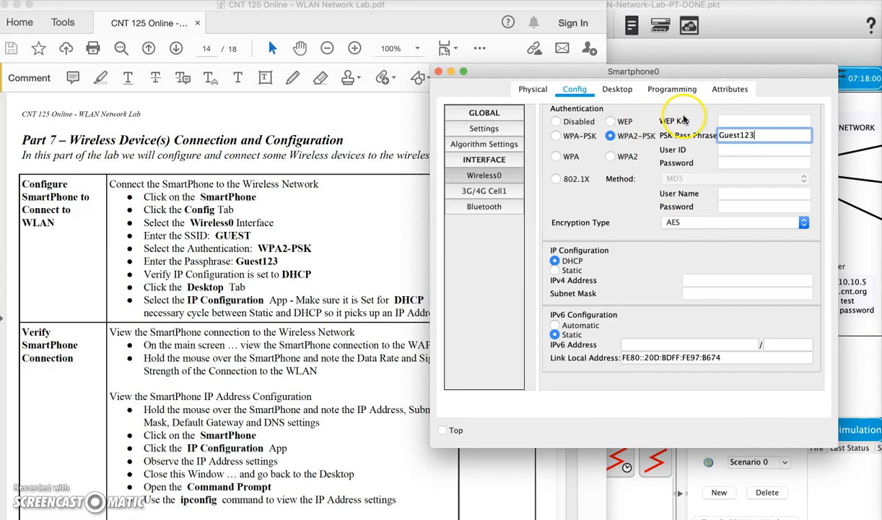
pyautogui.click(615, 91)
# Cycle Smartphone0 through DHCP, Static, DHCP to obtain 192.168.96.13/255.255.224.0, then hide the PDF.
pyautogui.click(511, 151)
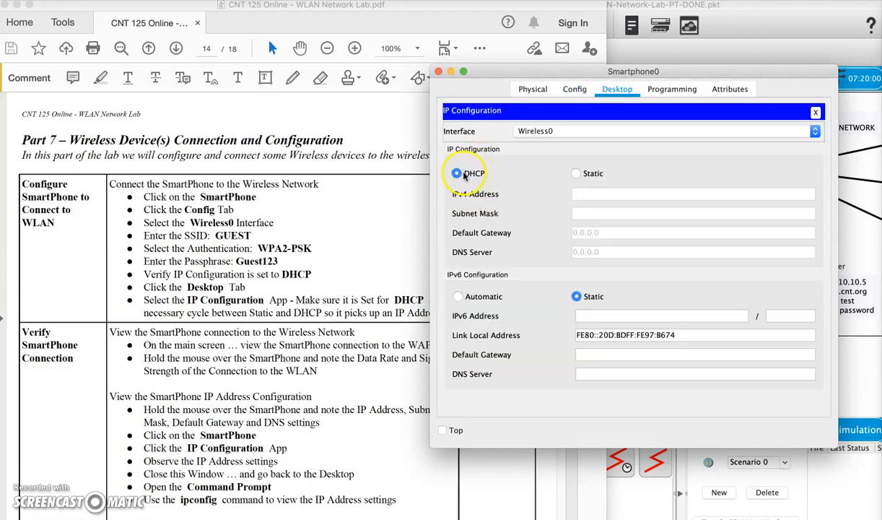
pyautogui.click(464, 174)
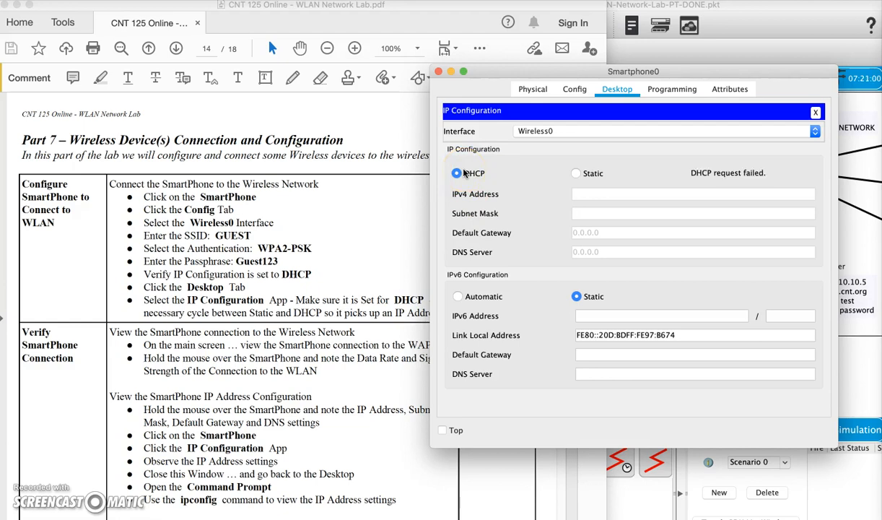
pyautogui.click(576, 173)
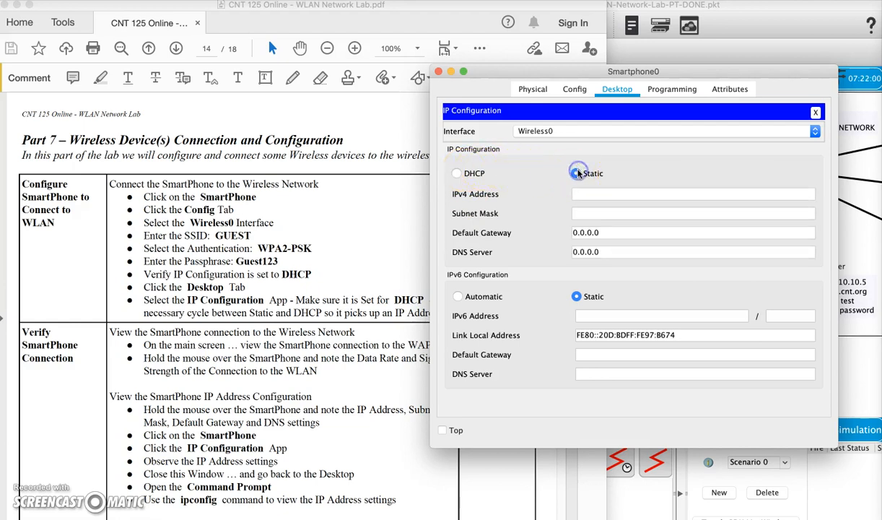
pyautogui.click(456, 174)
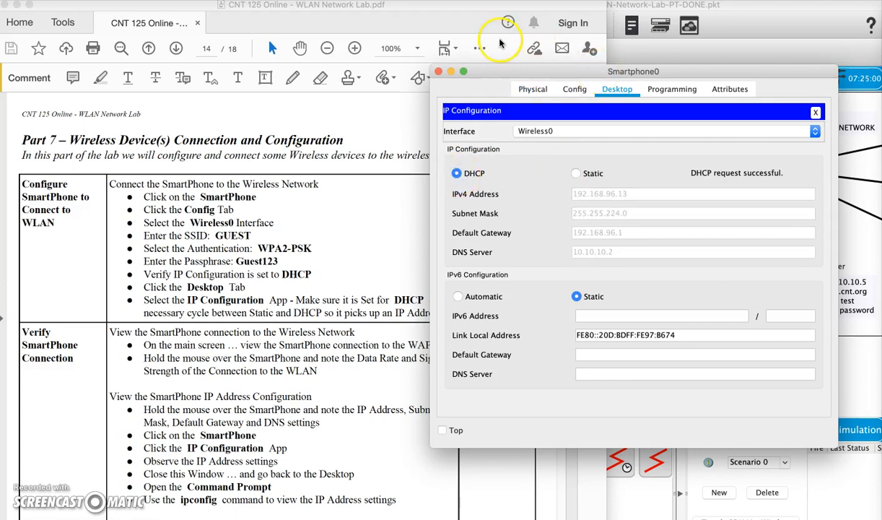
pyautogui.click(16, 5)
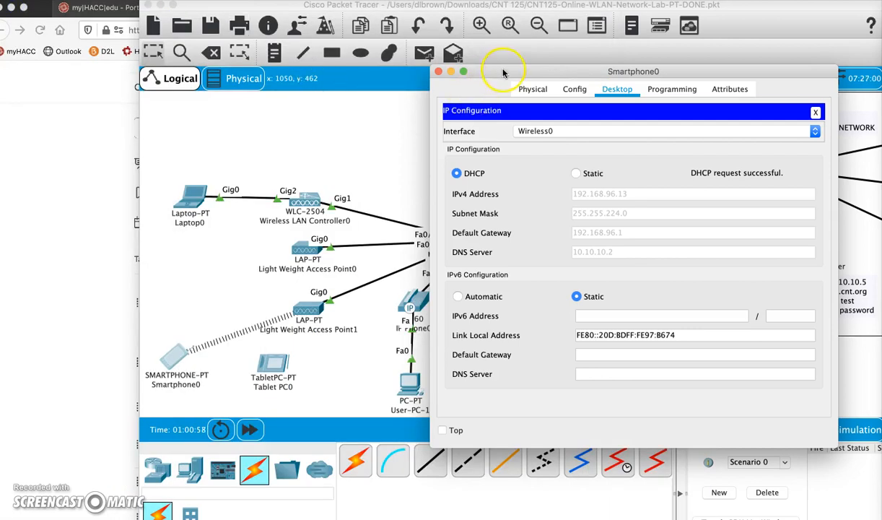
# Close the smartphone's IP Configuration app and its device window.
pyautogui.moveTo(481, 70); pyautogui.dragTo(485, 57)
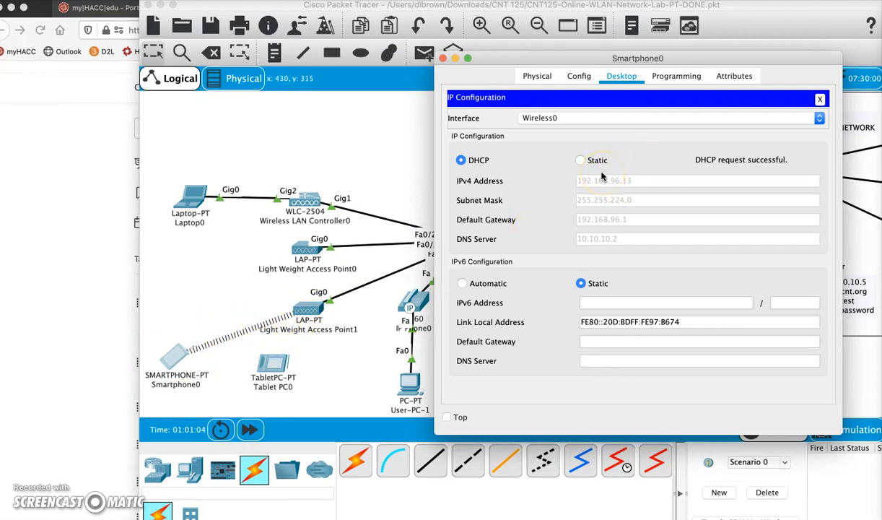
pyautogui.click(820, 99)
pyautogui.click(443, 58)
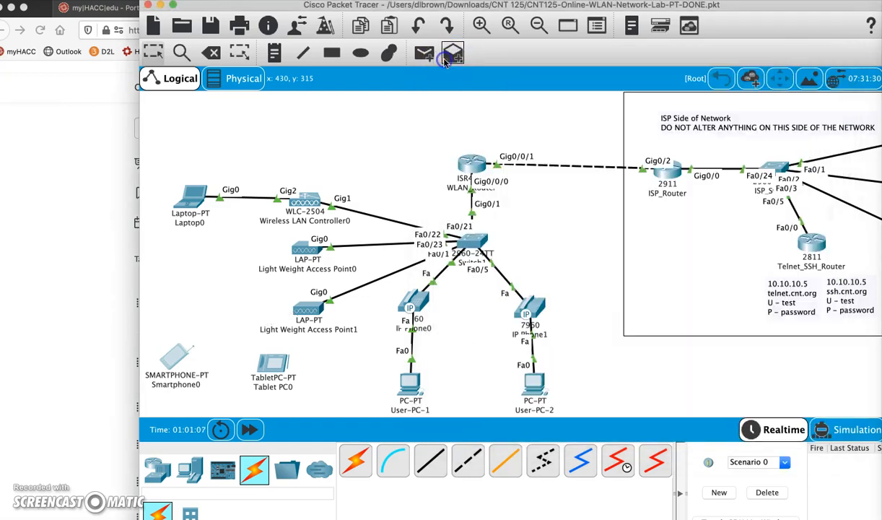
# Review the course page and lab instructions, then return to the Packet Tracer topology.
pyautogui.click(90, 203)
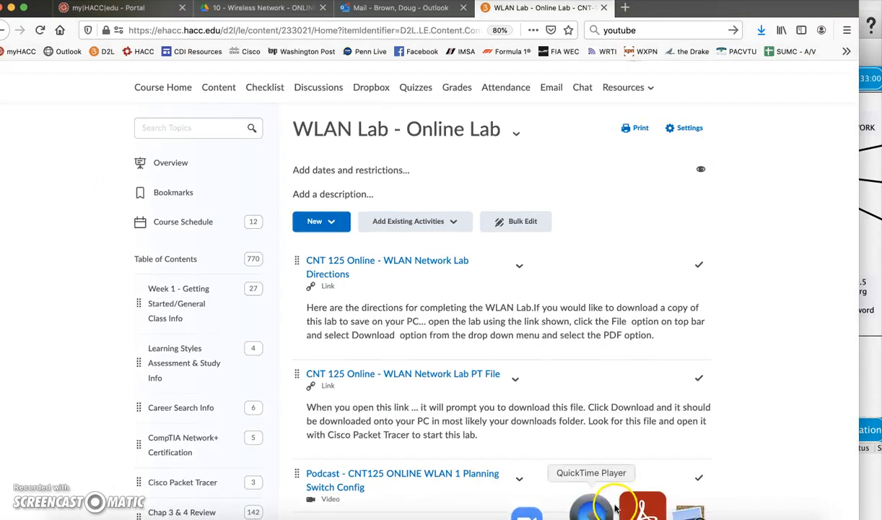
pyautogui.click(626, 505)
pyautogui.click(863, 461)
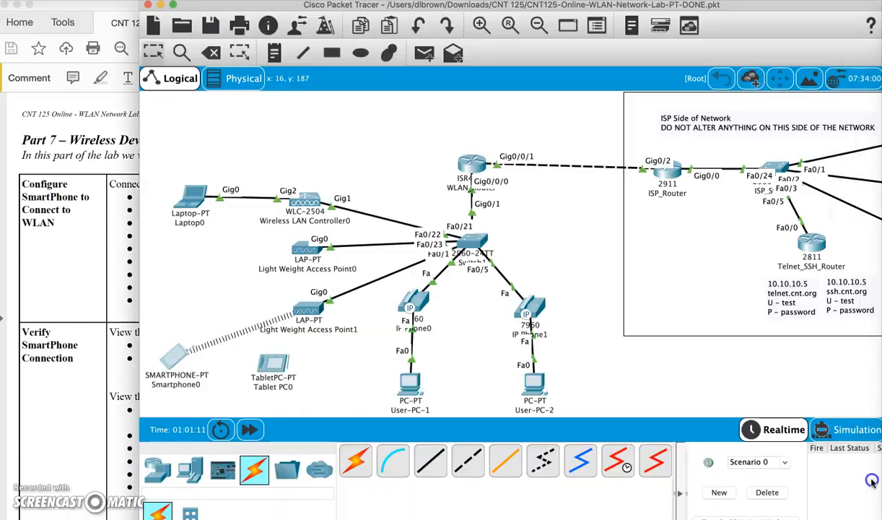
pyautogui.click(94, 295)
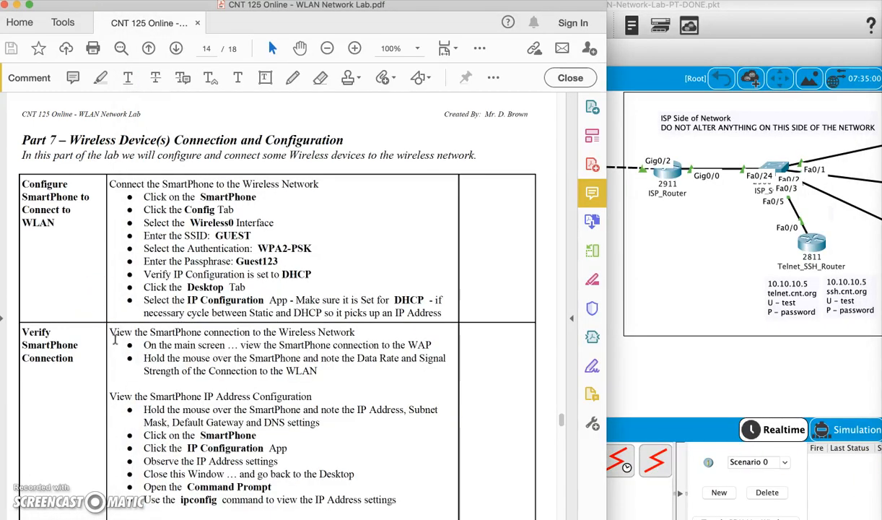
pyautogui.scroll(-6, 114, 338)
pyautogui.scroll(-2, 109, 330)
pyautogui.scroll(3, 108, 250)
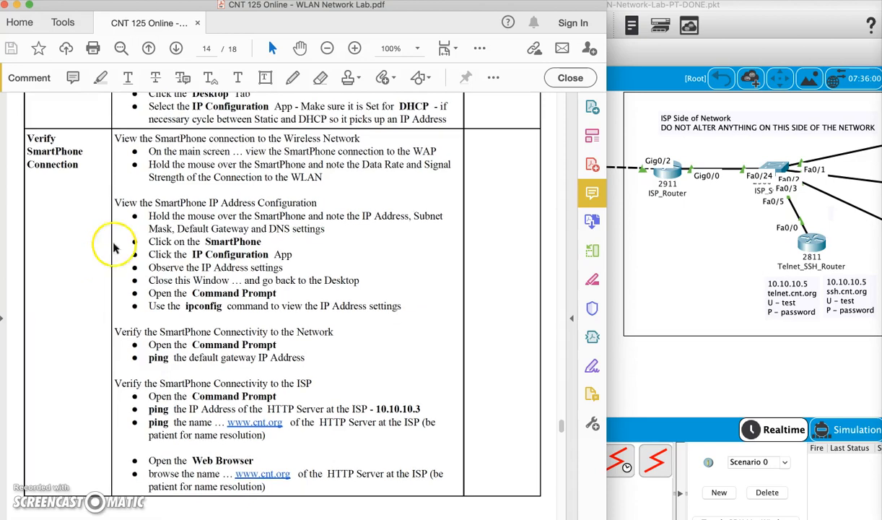
pyautogui.click(685, 364)
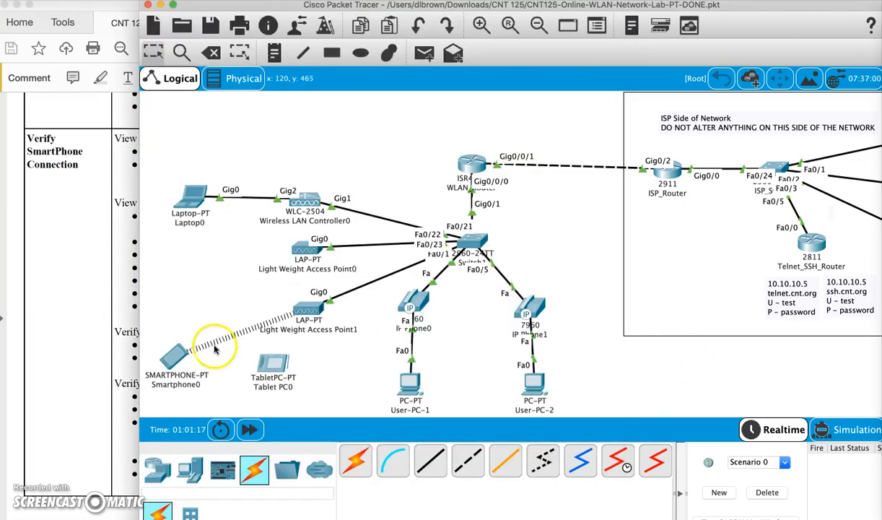
# Check Smartphone0's 300 Mbps data rate and 87% signal, read the next steps, and reopen it.
pyautogui.moveTo(170, 359)
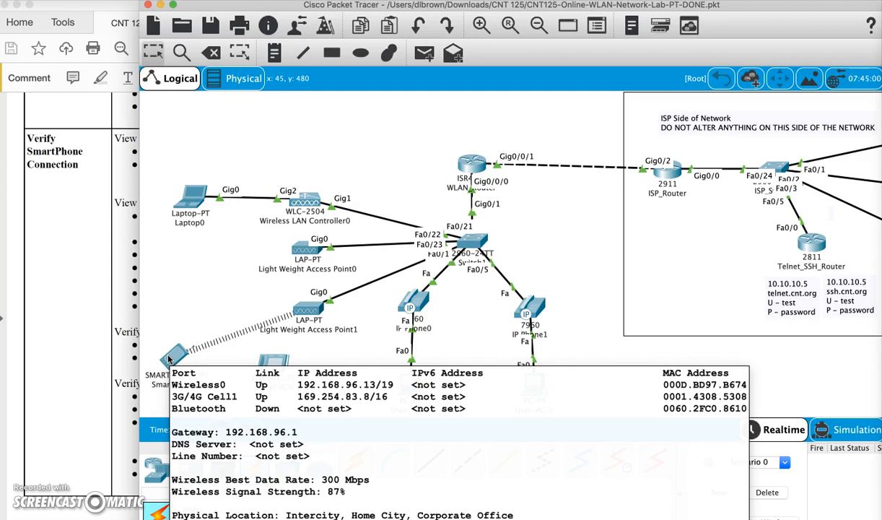
pyautogui.click(95, 331)
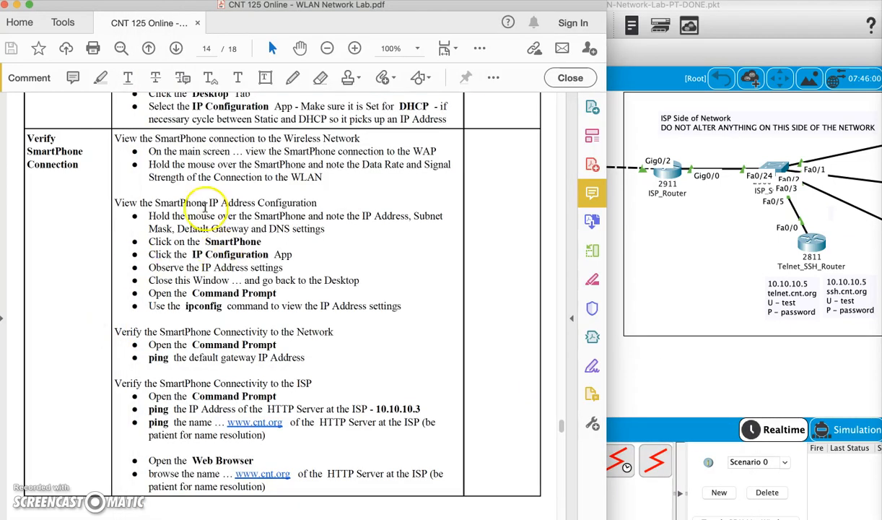
pyautogui.scroll(-1, 217, 249)
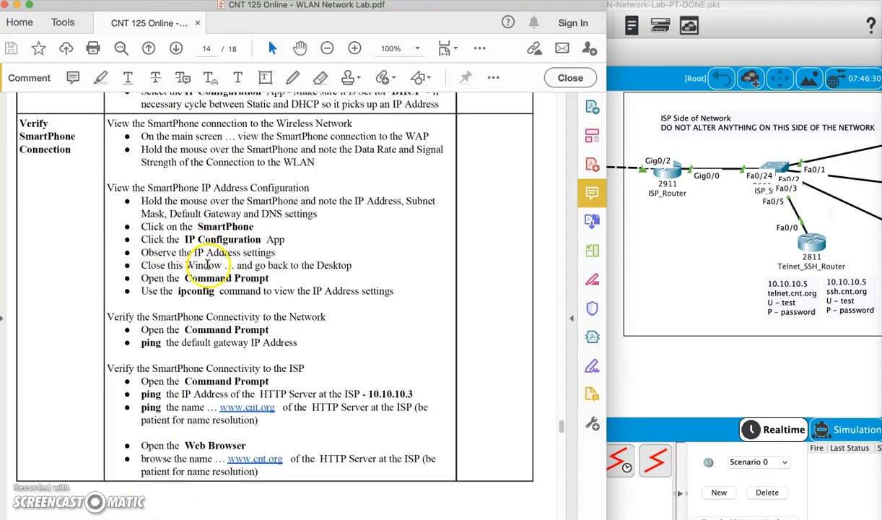
pyautogui.click(649, 371)
pyautogui.click(179, 354)
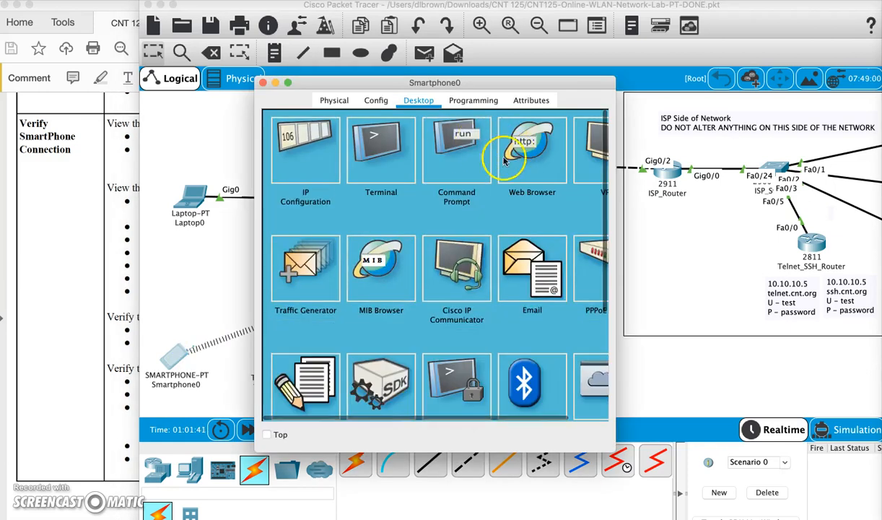
# Run ipconfig on the smartphone and highlight its IPv4 address, mask and gateway.
pyautogui.click(474, 160)
pyautogui.write('ipconf')
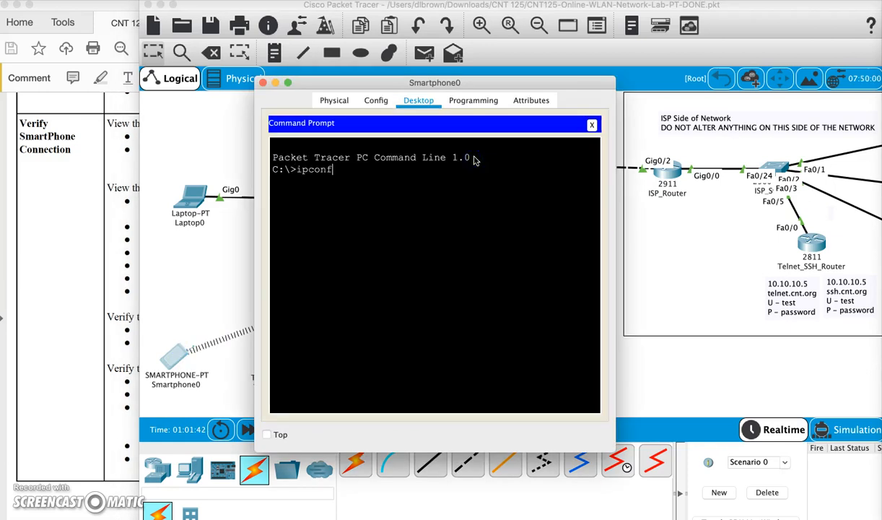
pyautogui.write('ig')
pyautogui.press('Return')
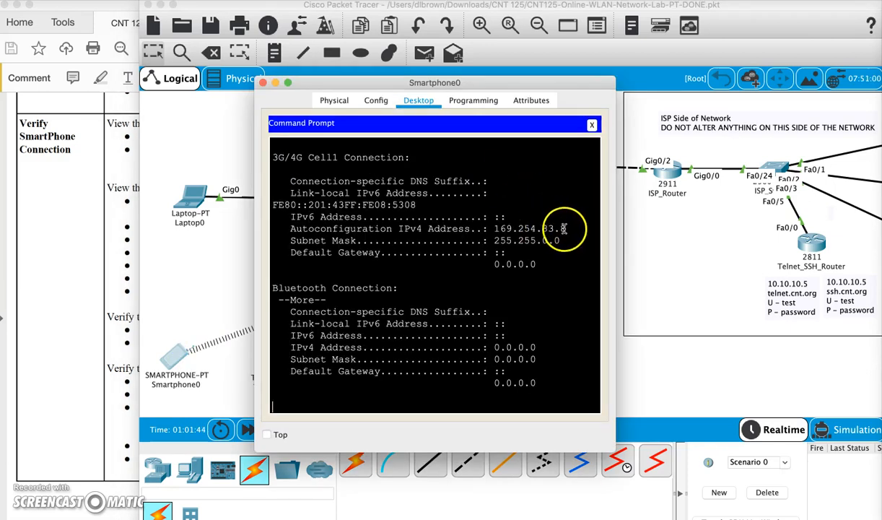
pyautogui.scroll(5, 516, 217)
pyautogui.moveTo(530, 261); pyautogui.dragTo(570, 304)
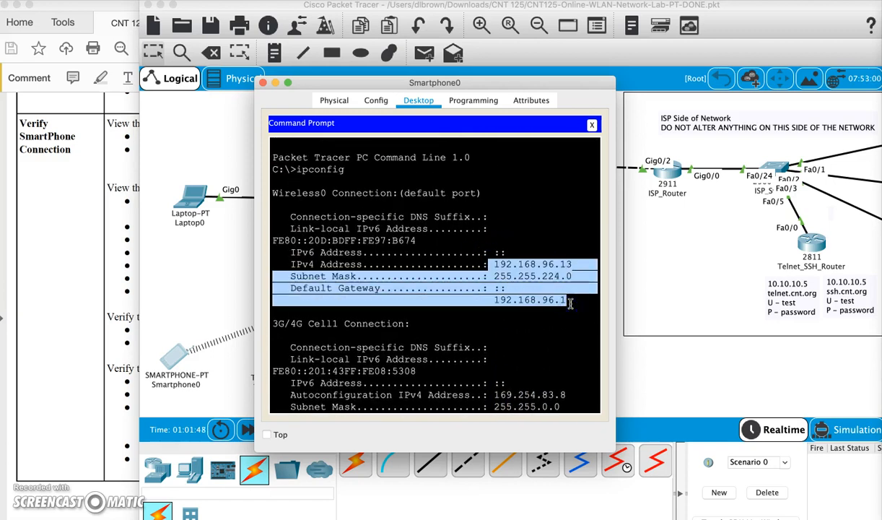
# Ping gateway 192.168.96.1 and ISP server 10.10.10.3, each getting 4 of 4 replies.
pyautogui.write('ping 192.168.96.1')
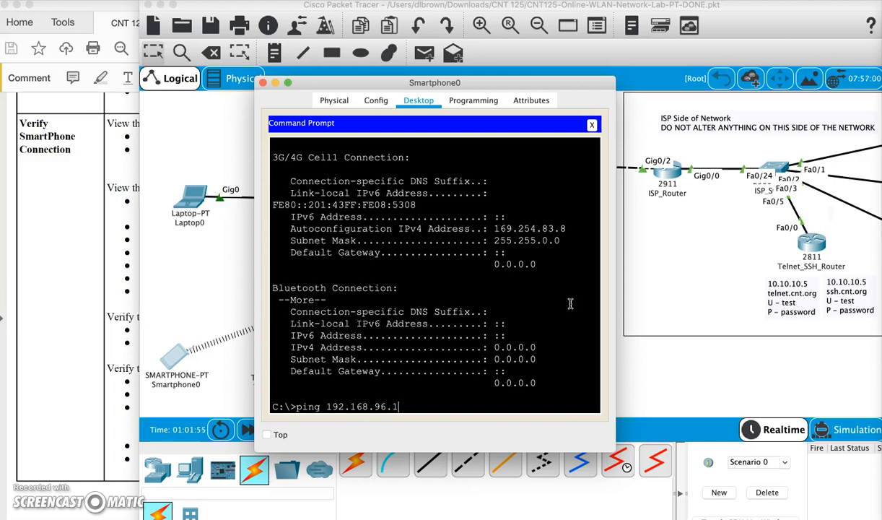
pyautogui.press('Return')
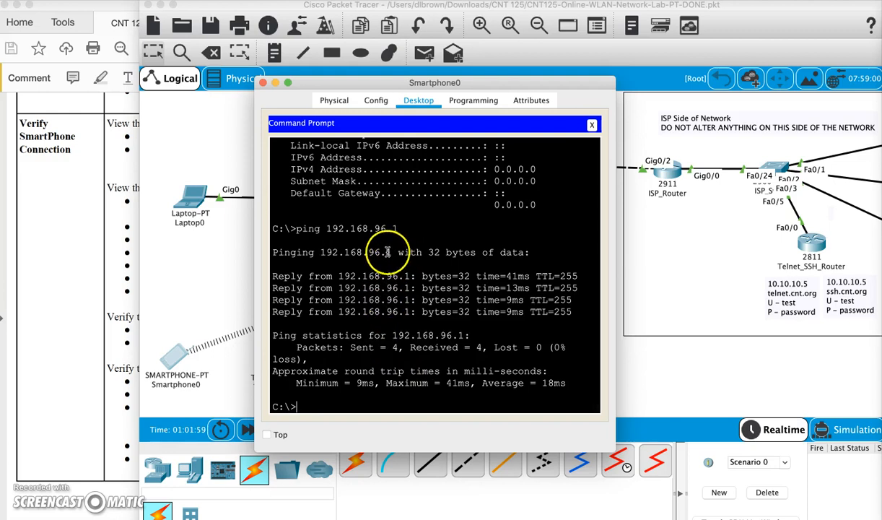
pyautogui.moveTo(374, 228); pyautogui.dragTo(405, 229)
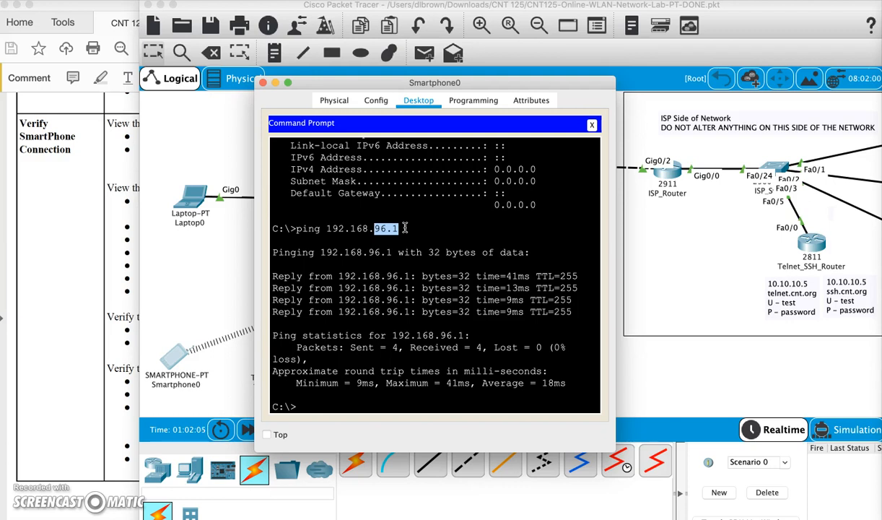
pyautogui.write('ping 10.10.10.')
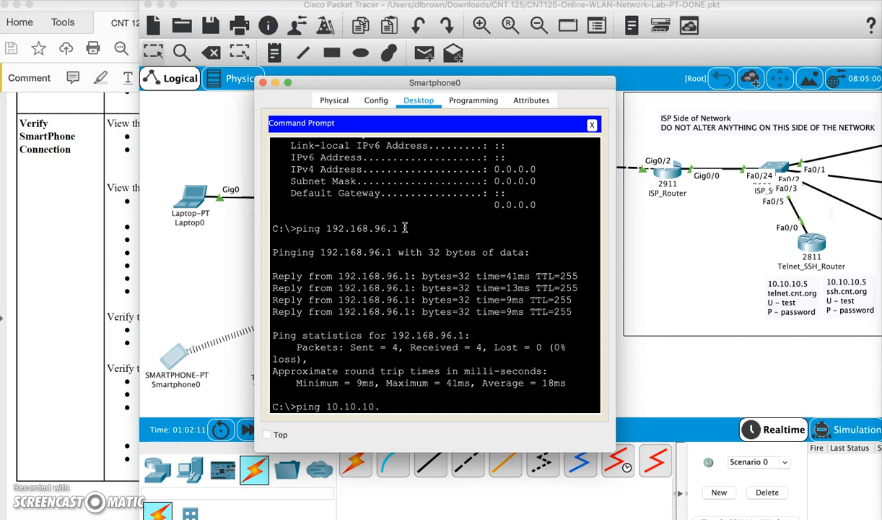
pyautogui.write('3')
pyautogui.press('Return')
pyautogui.click(442, 203)
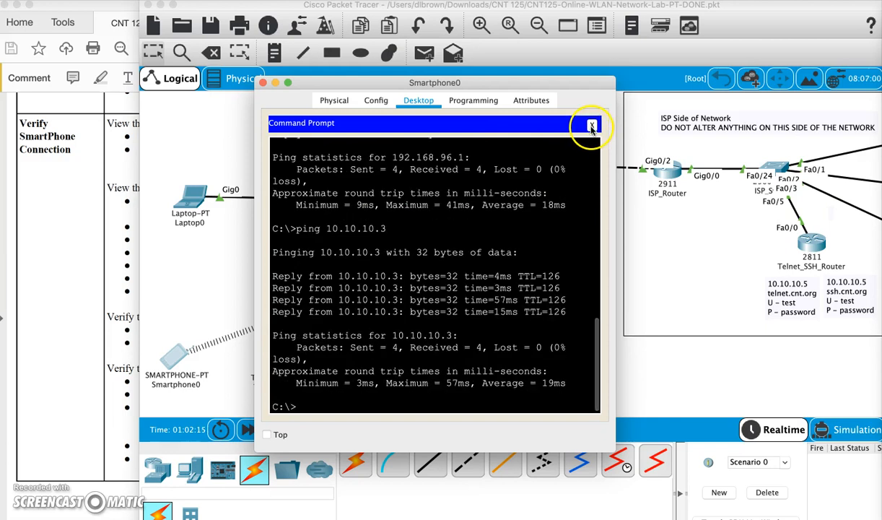
pyautogui.click(592, 127)
pyautogui.click(514, 143)
pyautogui.click(444, 148)
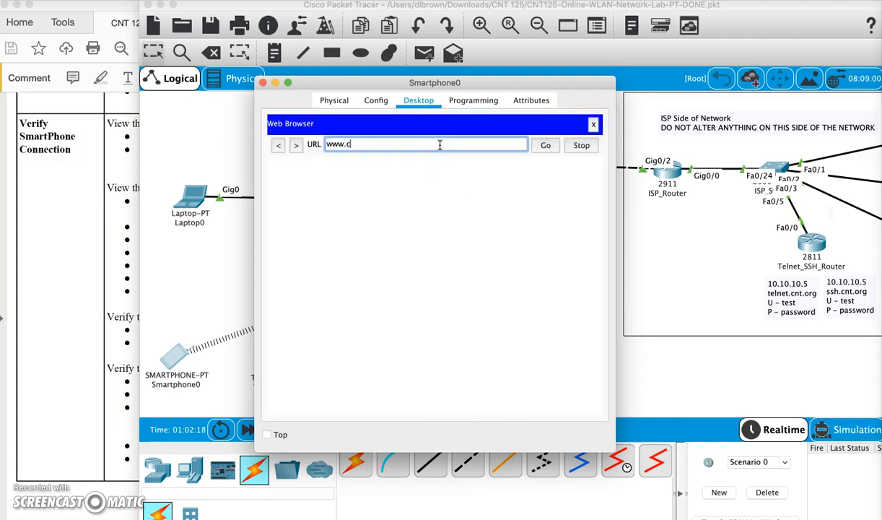
pyautogui.press('Return')
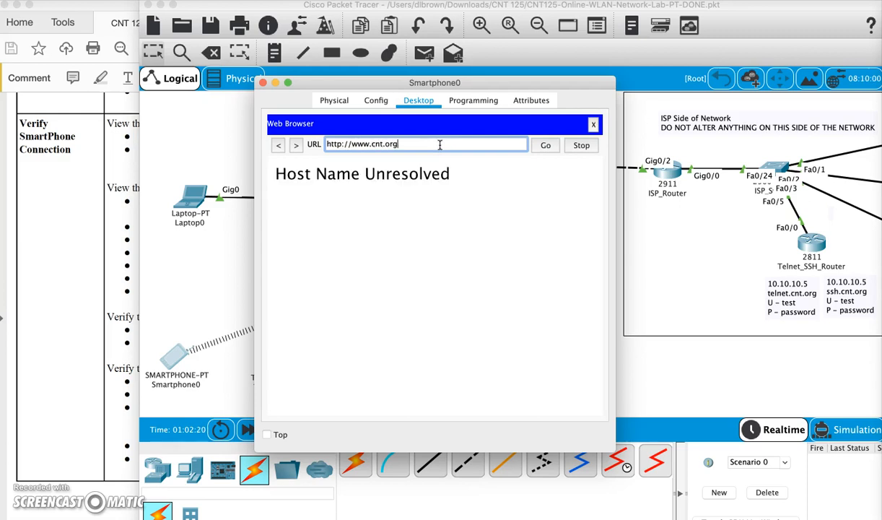
pyautogui.doubleClick(412, 143)
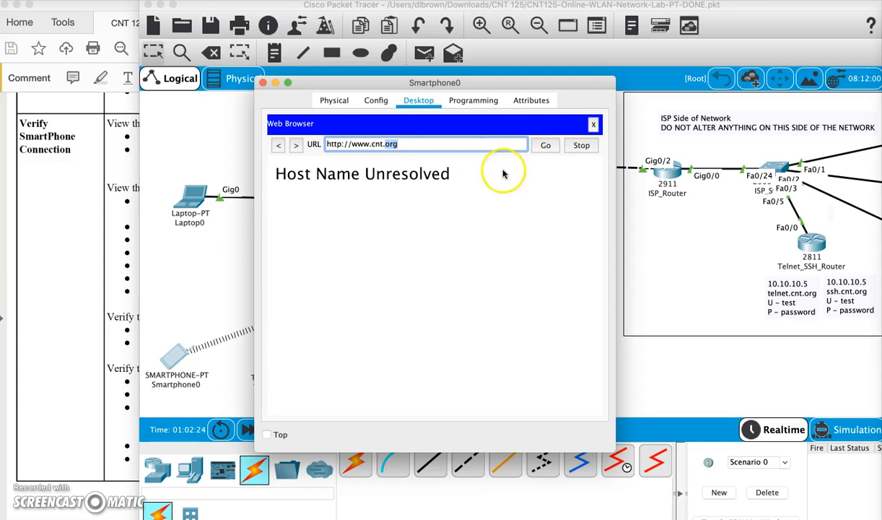
pyautogui.click(592, 125)
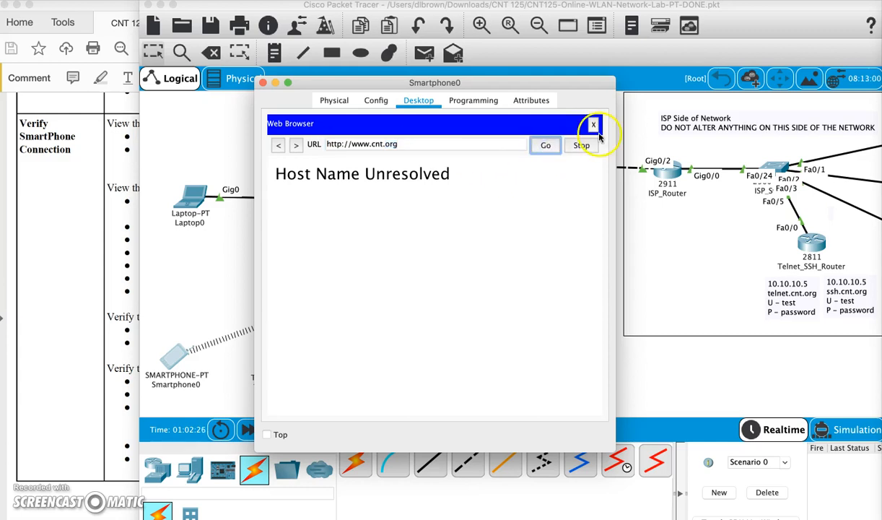
pyautogui.hscroll(3, 543, 180)
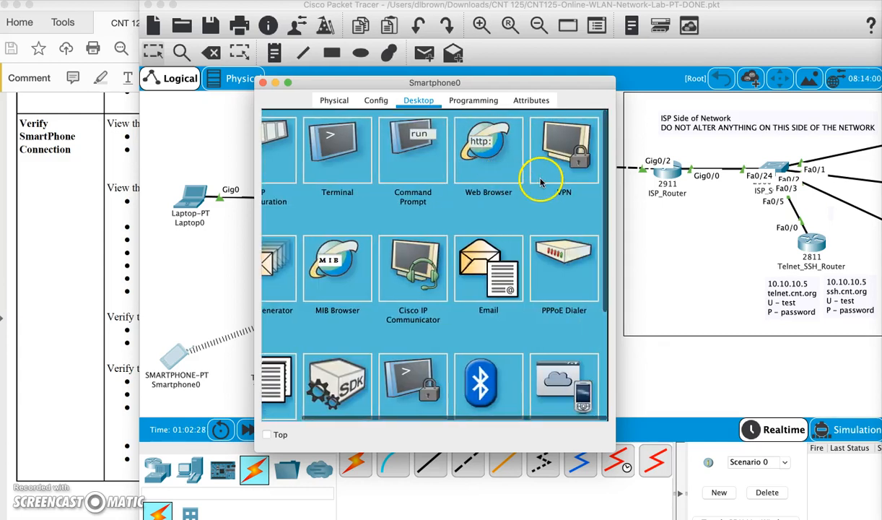
# Renew the phone's address by toggling DHCP, Static, DHCP, obtaining 192.168.96.13 with DNS 10.10.10.2.
pyautogui.hscroll(5, 732, 150)
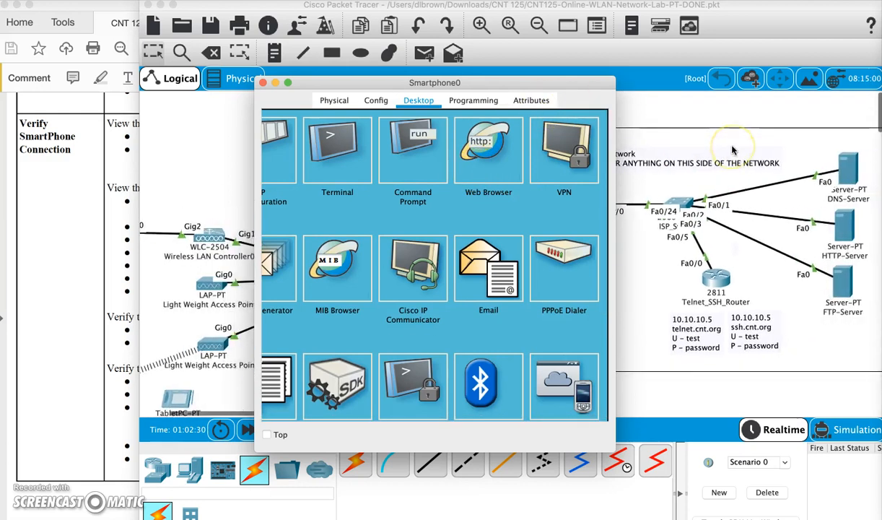
pyautogui.hscroll(-5, 732, 150)
pyautogui.click(495, 166)
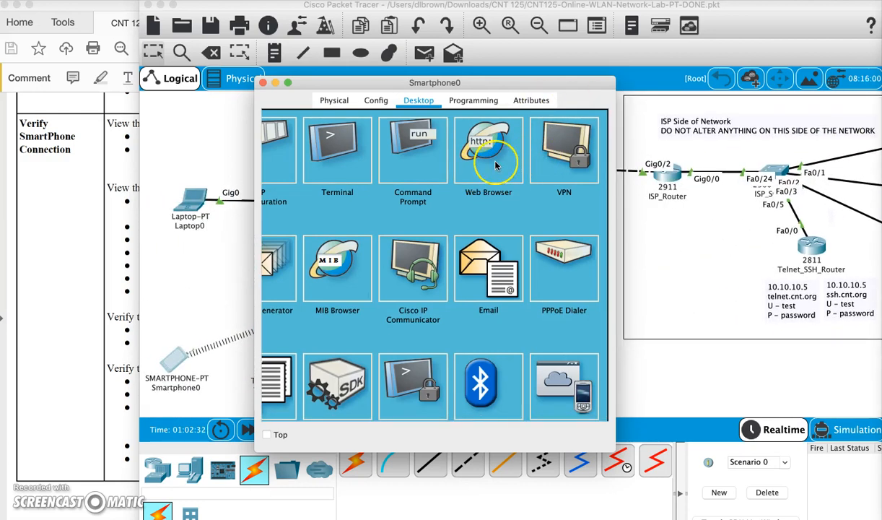
pyautogui.hscroll(-3, 404, 206)
pyautogui.click(296, 148)
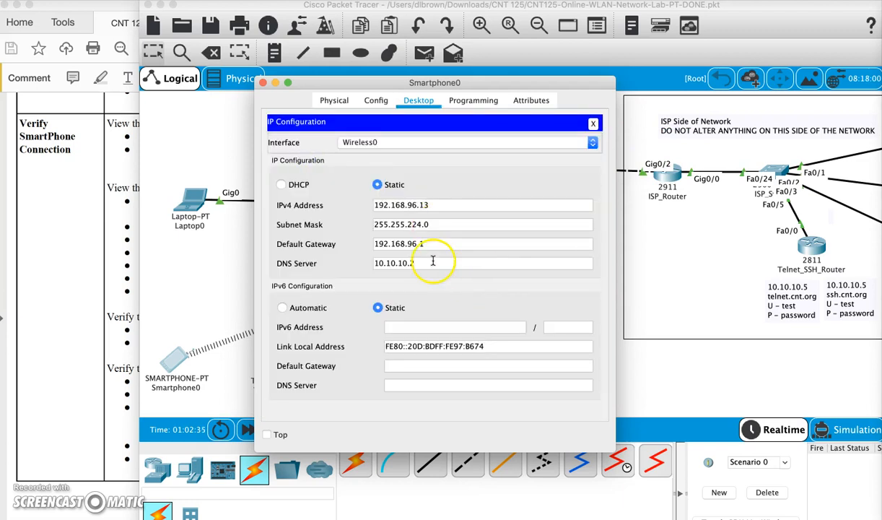
pyautogui.click(420, 262)
pyautogui.click(282, 184)
pyautogui.click(376, 185)
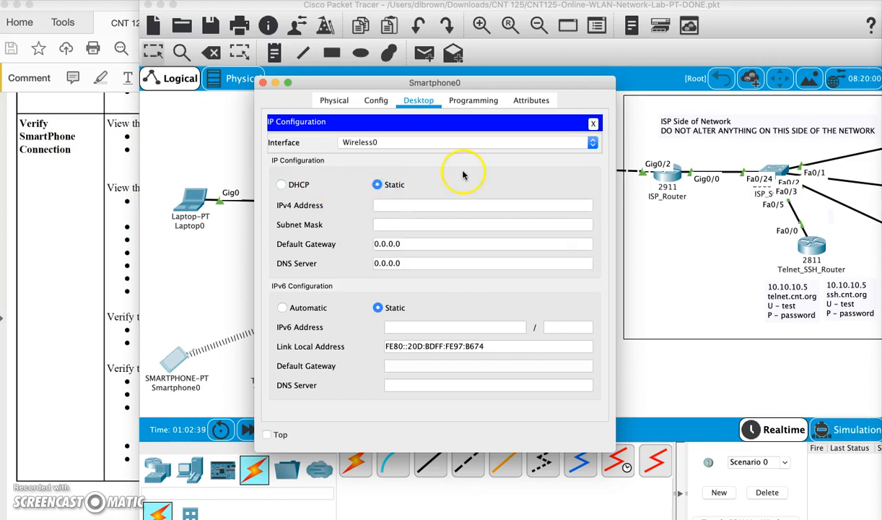
pyautogui.click(281, 184)
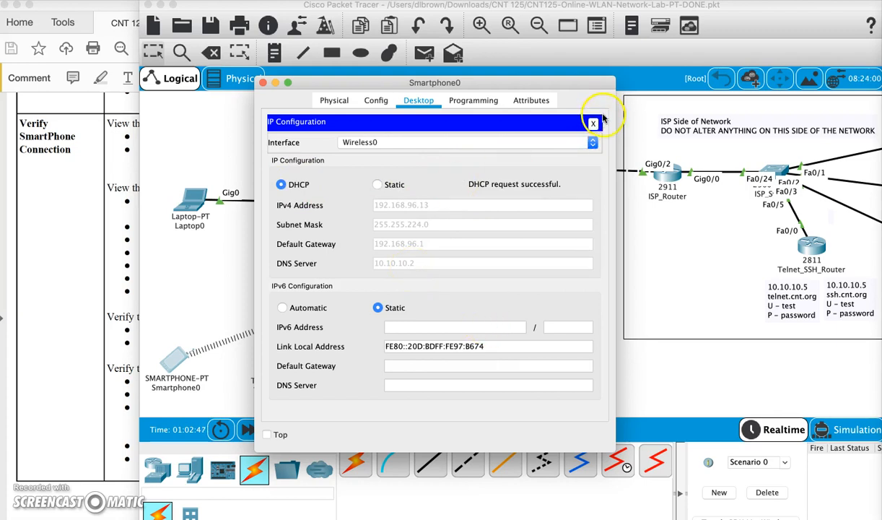
pyautogui.click(593, 124)
pyautogui.click(527, 141)
pyautogui.click(417, 148)
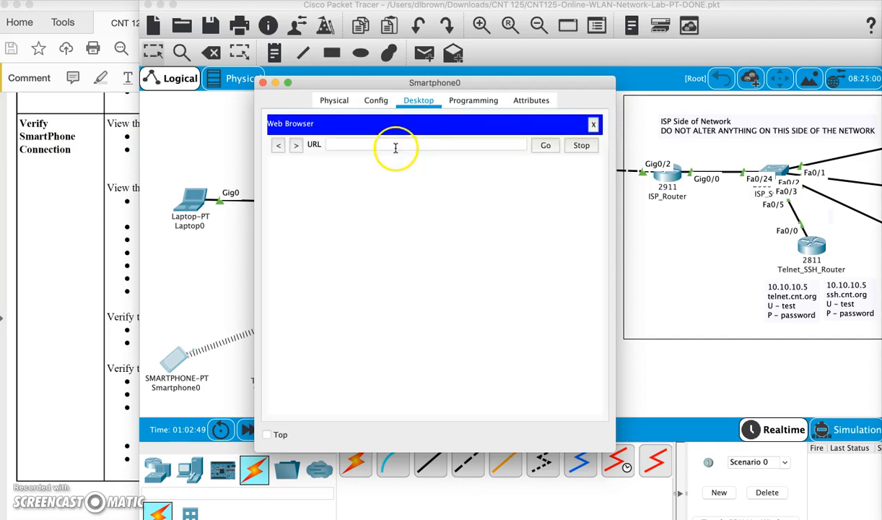
pyautogui.write('www.cn')
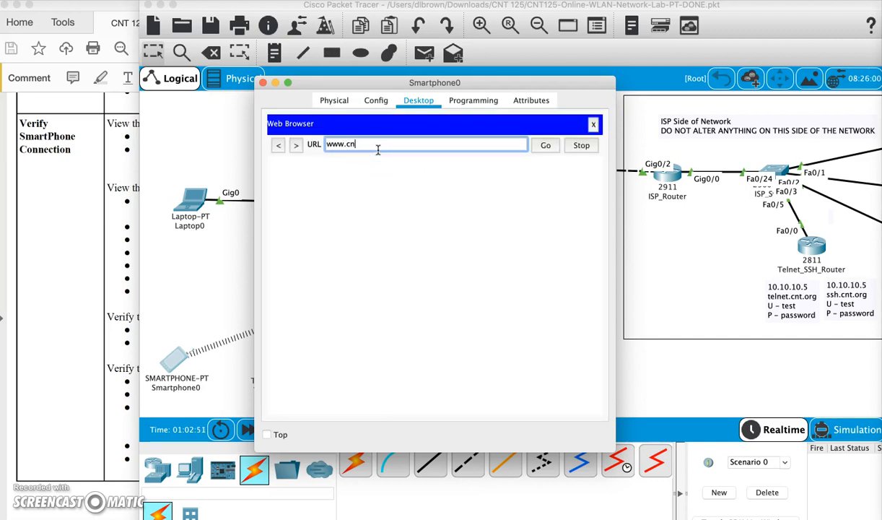
pyautogui.write('t.org')
pyautogui.press('Return')
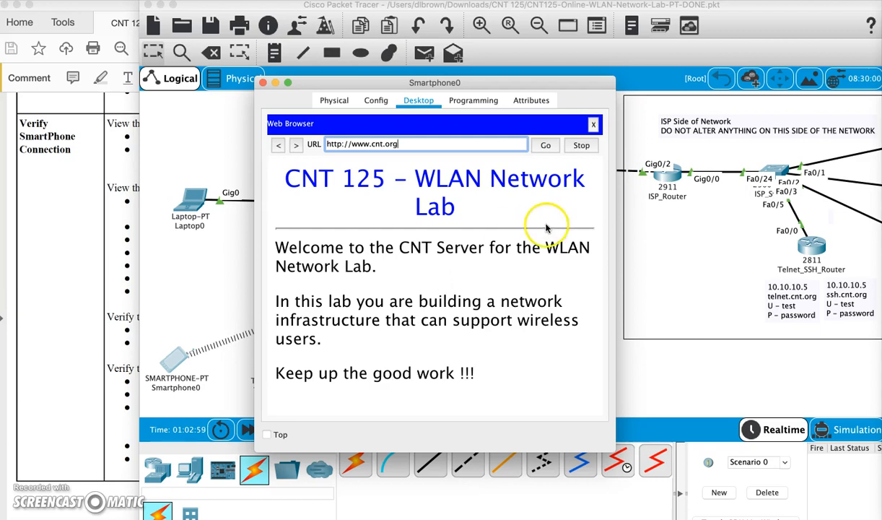
# Close the smartphone windows and scroll the lab guide to page 15's TabletPC WLAN setup.
pyautogui.click(594, 125)
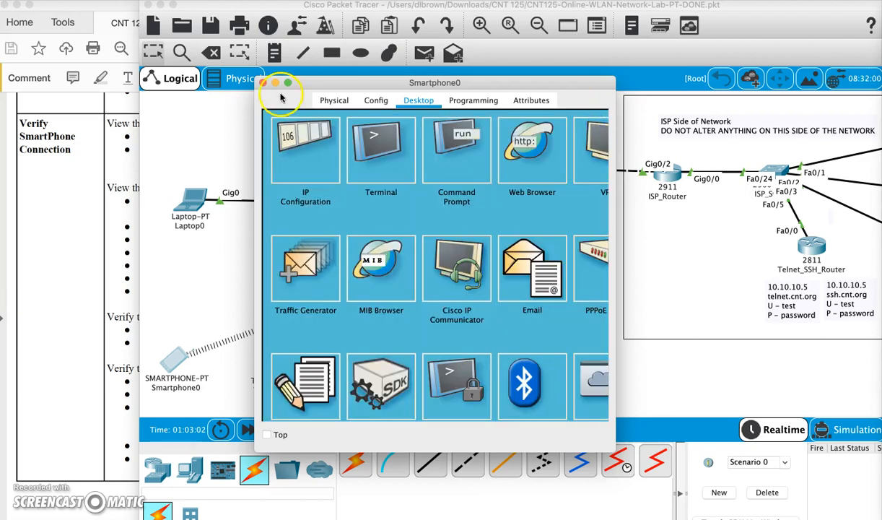
pyautogui.click(263, 82)
pyautogui.click(54, 273)
pyautogui.scroll(-5, 138, 311)
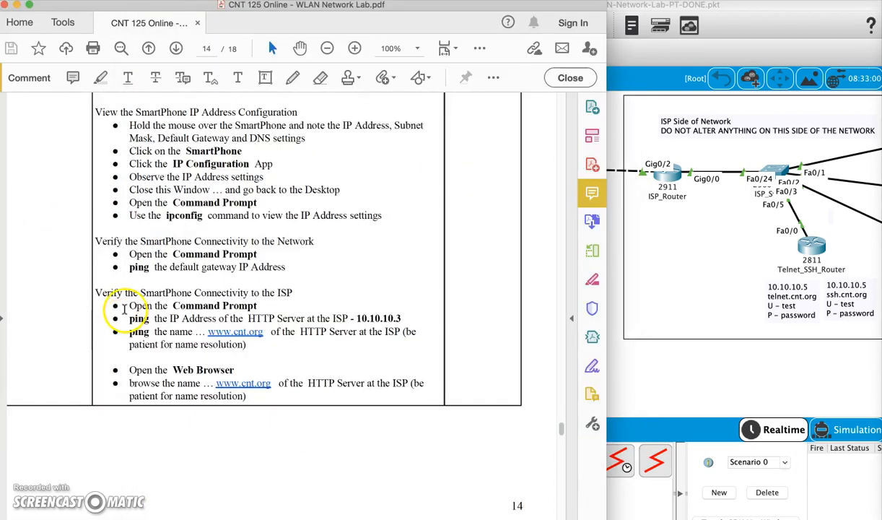
pyautogui.scroll(-7, 216, 212)
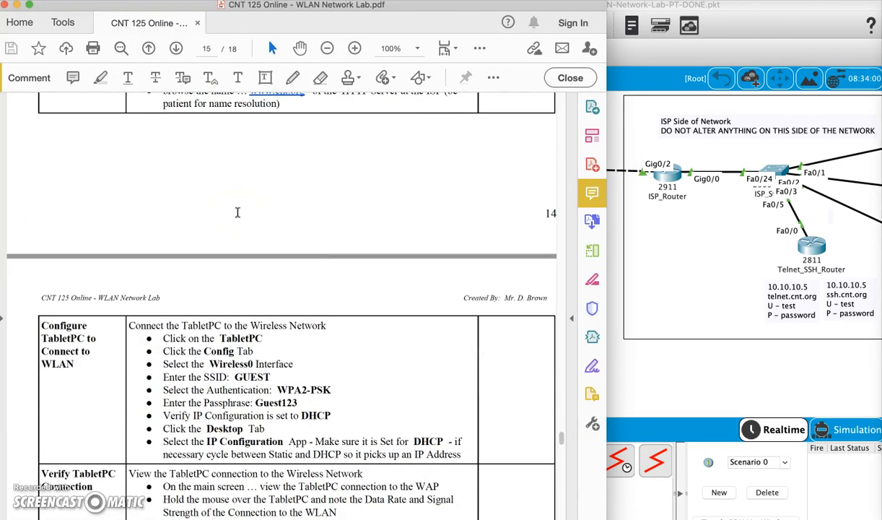
pyautogui.scroll(-3, 237, 212)
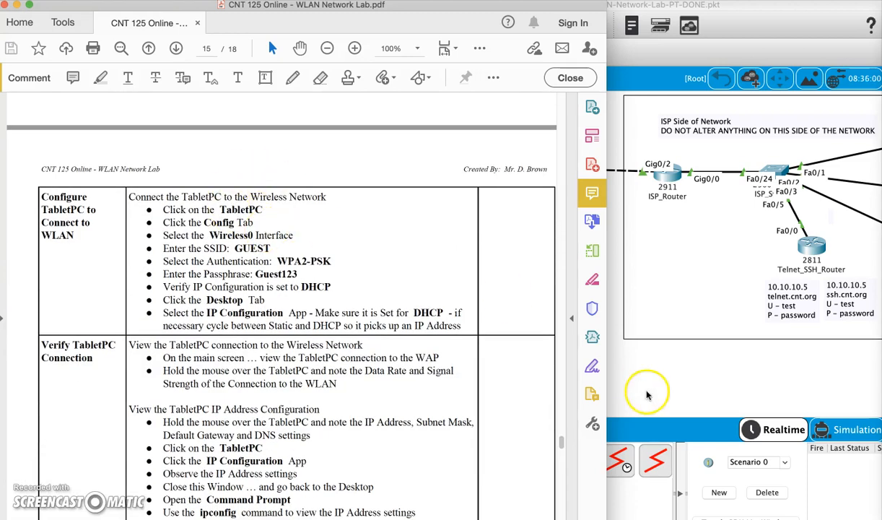
pyautogui.click(689, 370)
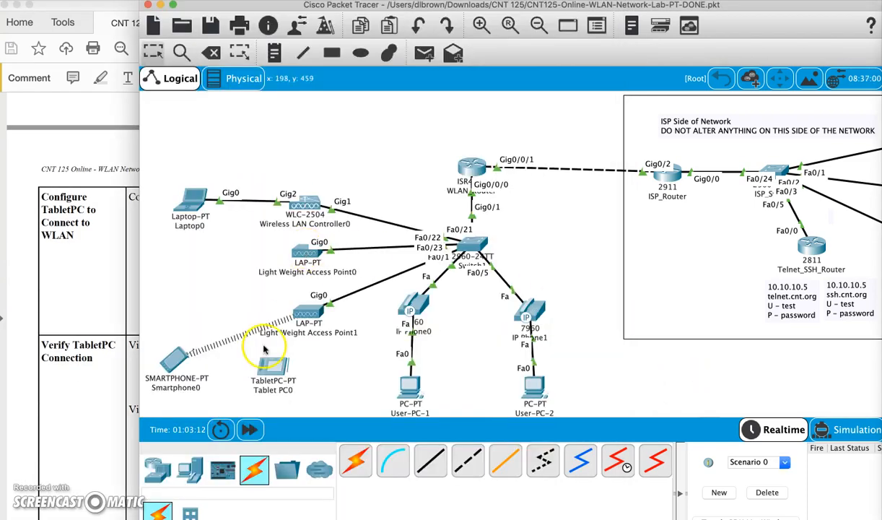
# Set Tablet PC0's Wireless0 to SSID GUEST with WPA2-PSK and the guest passphrase.
pyautogui.click(274, 370)
pyautogui.click(376, 103)
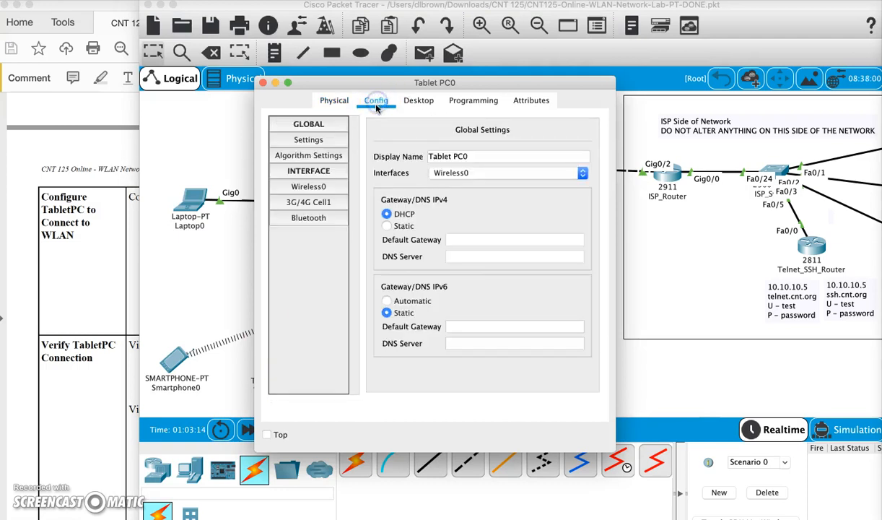
pyautogui.click(323, 188)
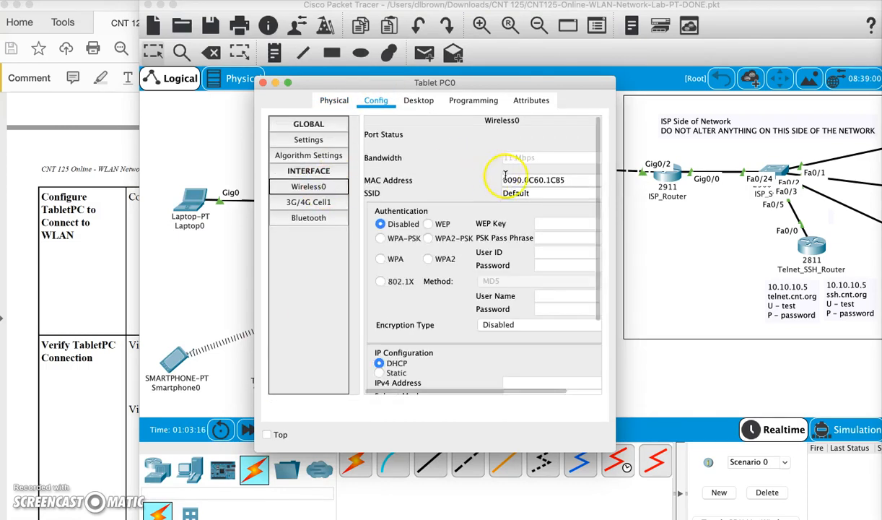
pyautogui.doubleClick(531, 193)
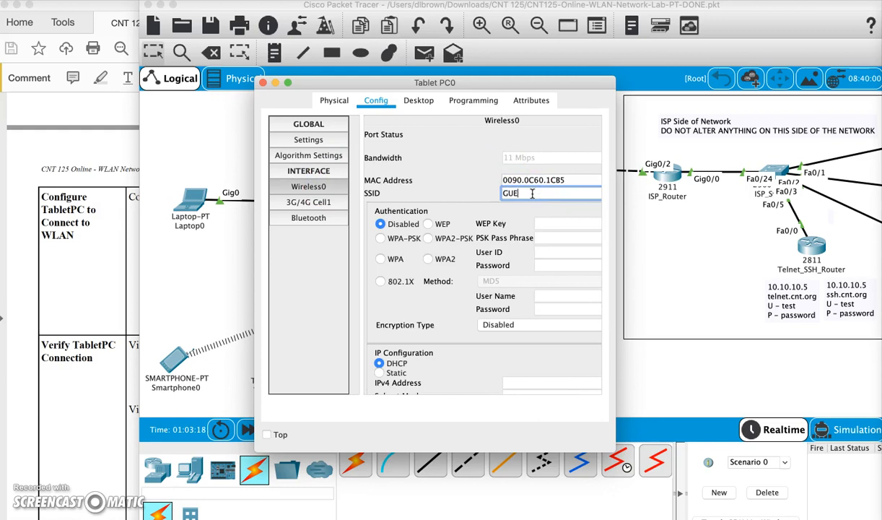
pyautogui.press('Return')
pyautogui.click(428, 239)
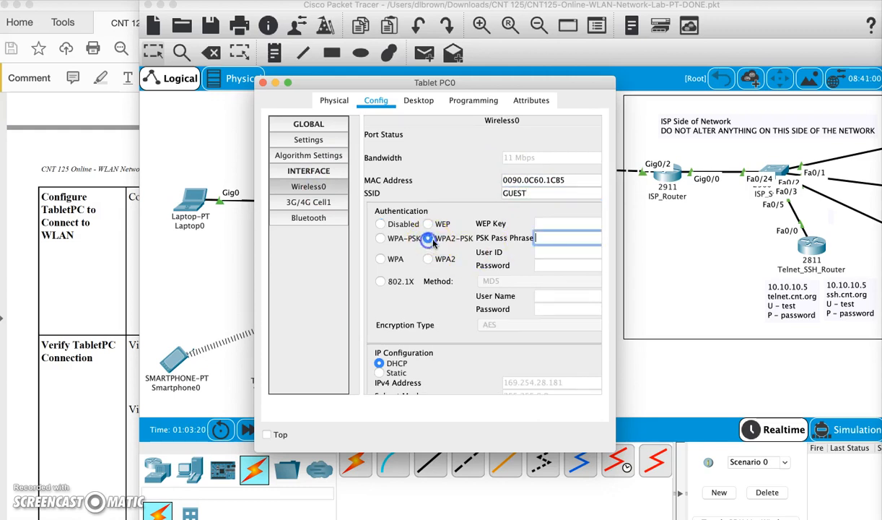
pyautogui.click(561, 237)
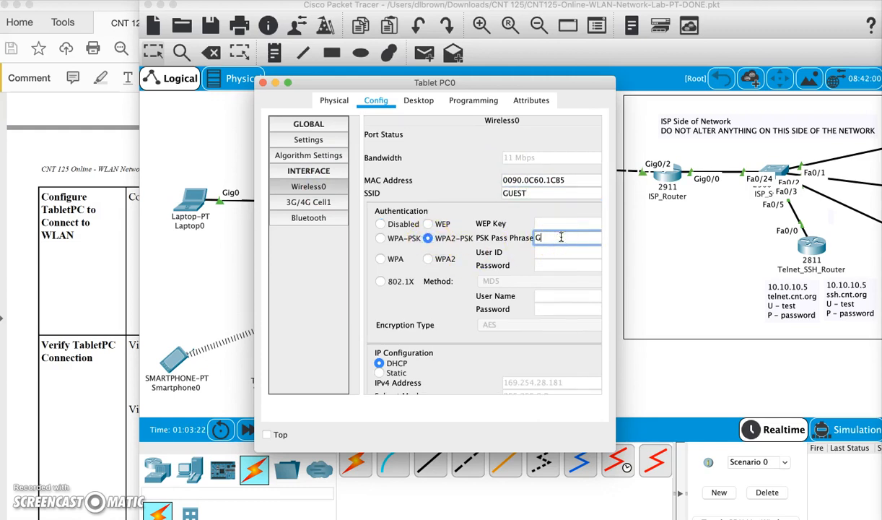
pyautogui.write('Guest123')
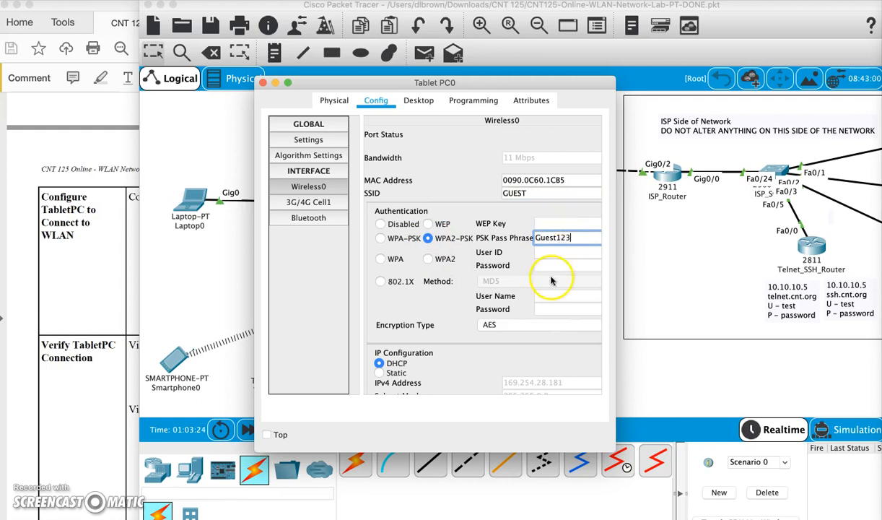
pyautogui.scroll(-3, 433, 332)
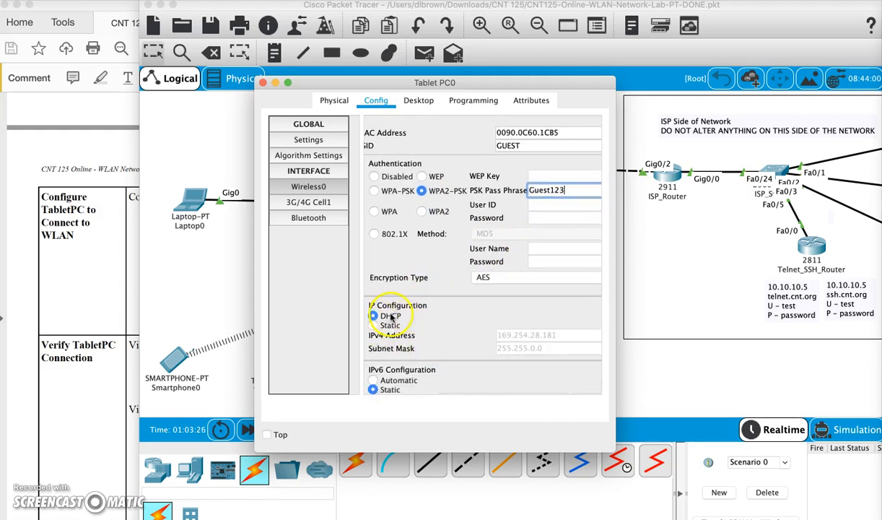
pyautogui.scroll(-1, 454, 338)
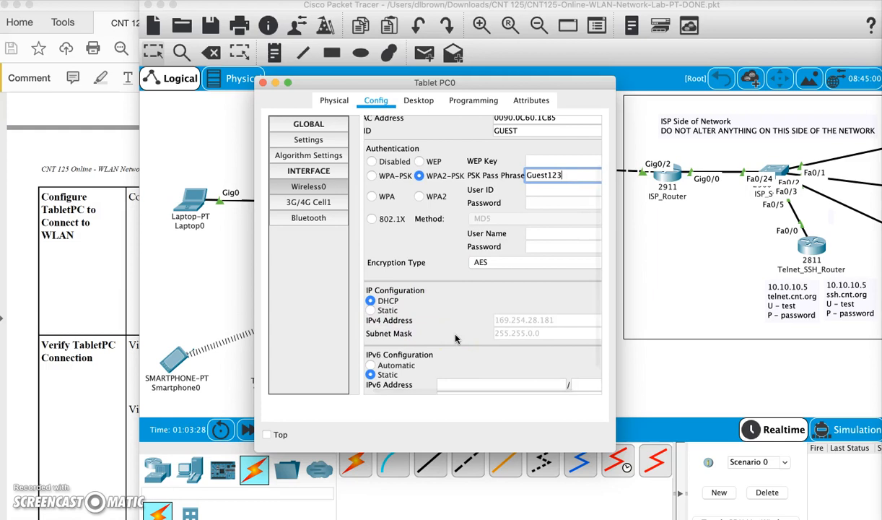
pyautogui.scroll(1, 577, 193)
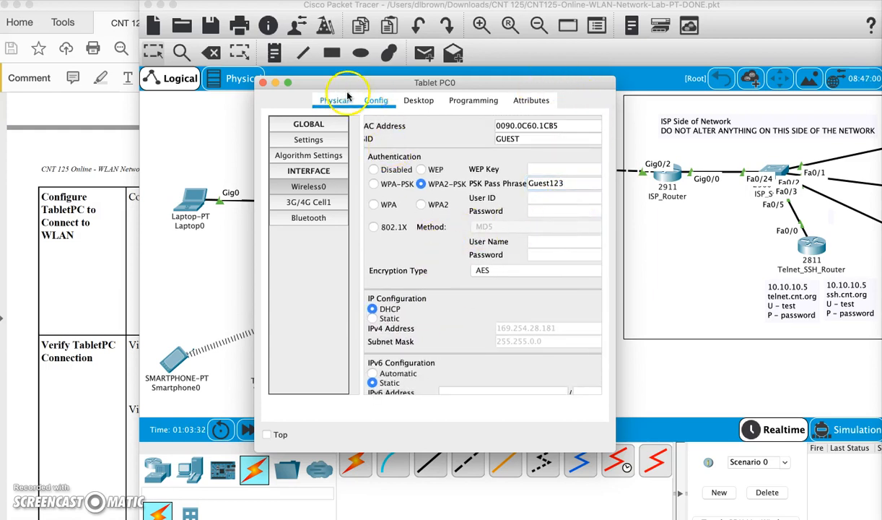
# Switch Tablet PC0's IP Configuration to Static to begin cycling its DHCP request.
pyautogui.click(421, 101)
pyautogui.click(304, 163)
pyautogui.click(376, 185)
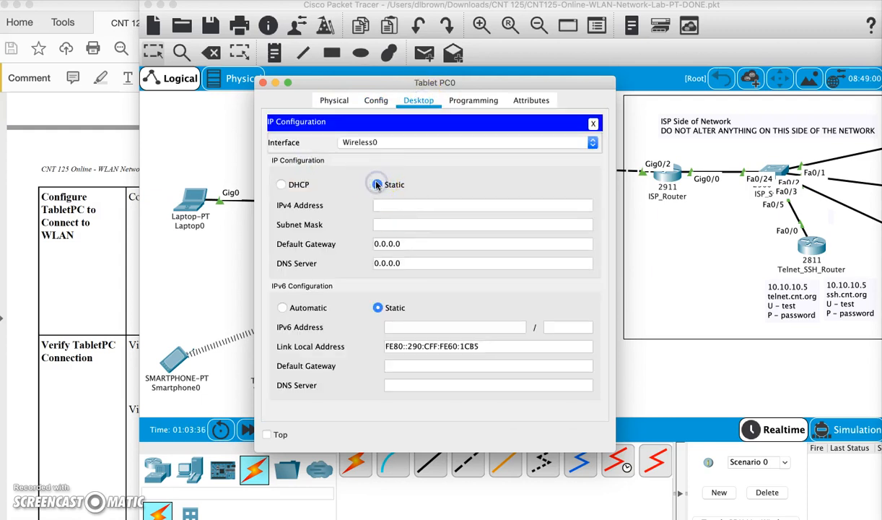
# Switch Tablet PC0's wireless interface to DHCP so it gets 192.168.96.14, then close its window.
pyautogui.click(281, 185)
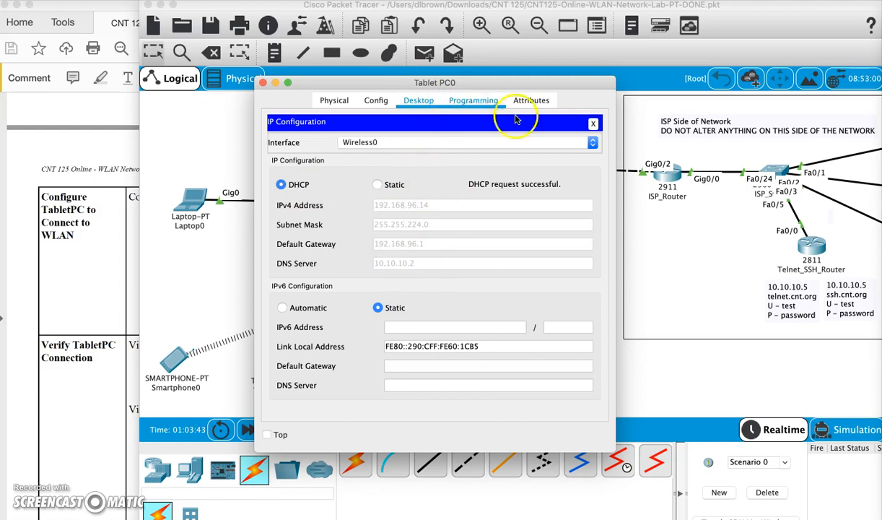
pyautogui.click(593, 124)
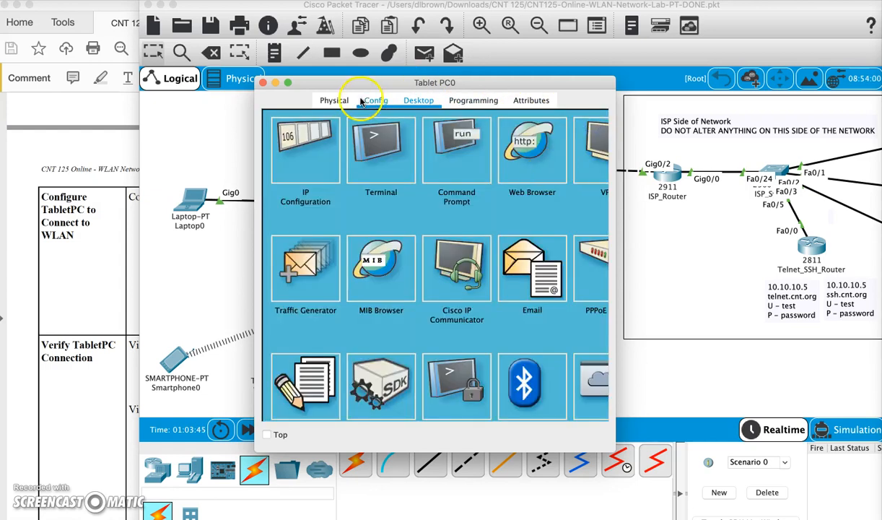
pyautogui.click(264, 86)
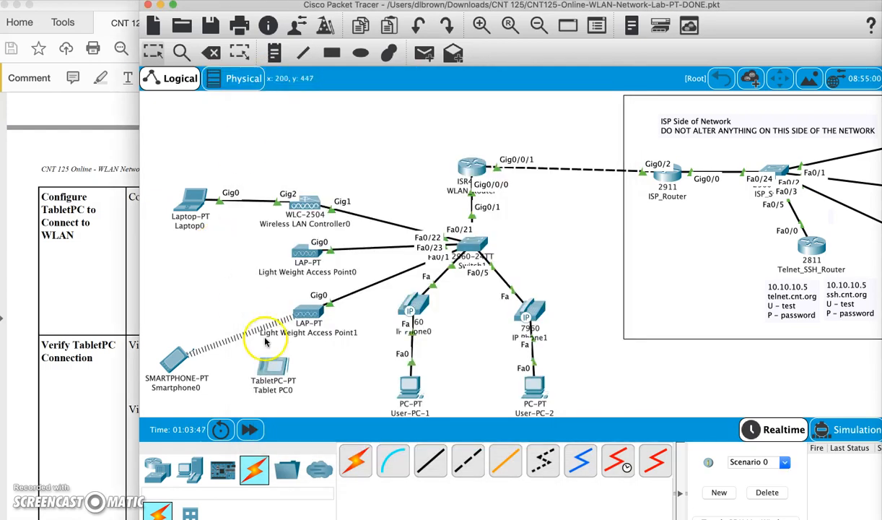
# Move Tablet PC0 left of Light Weight Access Point1 and reopen its device window.
pyautogui.moveTo(283, 387); pyautogui.dragTo(195, 303)
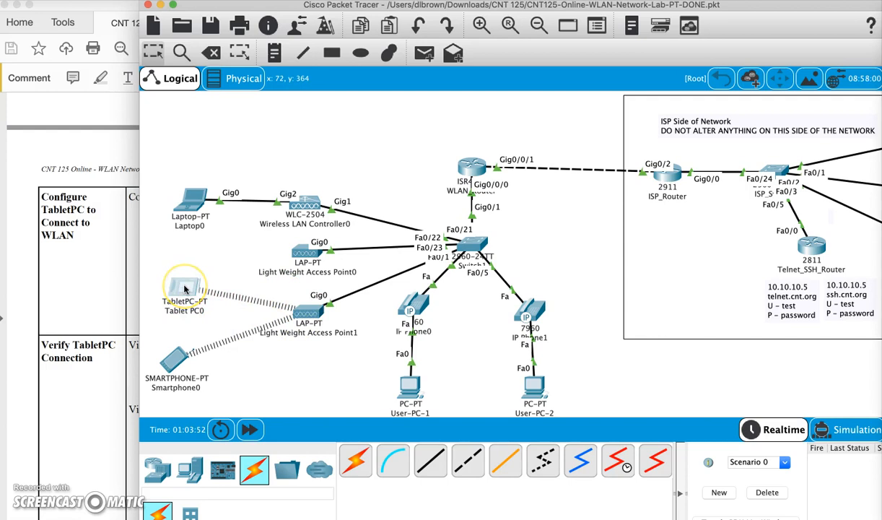
pyautogui.moveTo(185, 289)
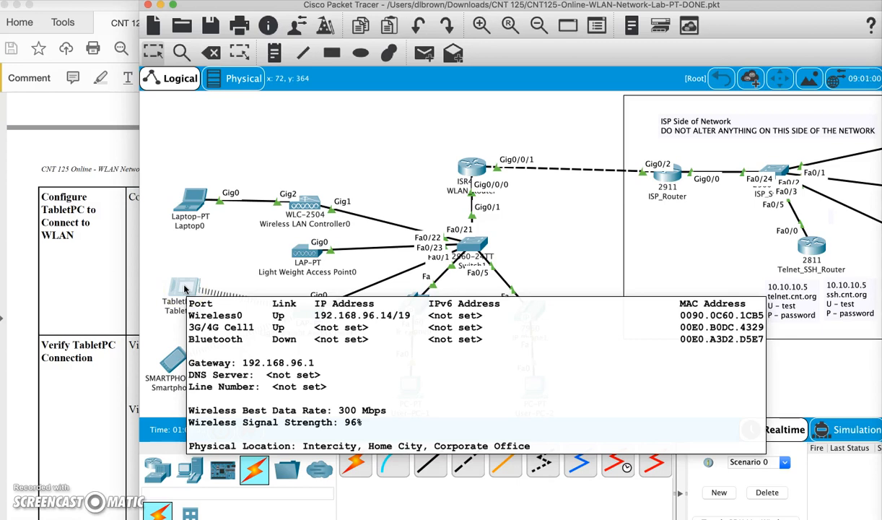
pyautogui.click(185, 289)
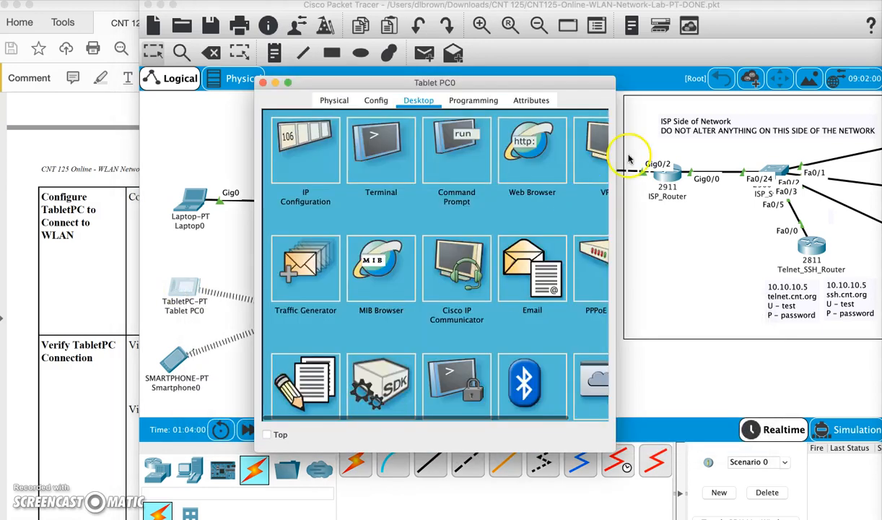
# Run ipconfig on Tablet PC0 and highlight the 192.168.96.14 address, mask and gateway lines.
pyautogui.click(442, 165)
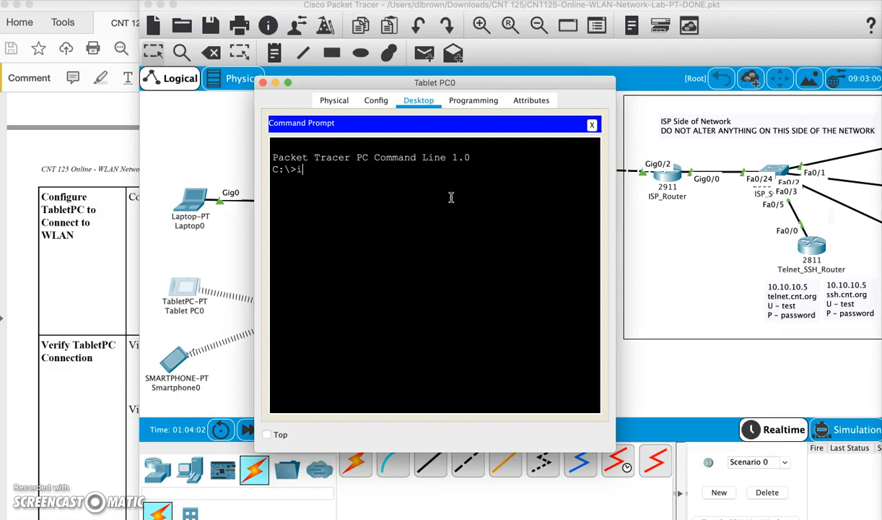
pyautogui.write('ipconfig')
pyautogui.press('Return')
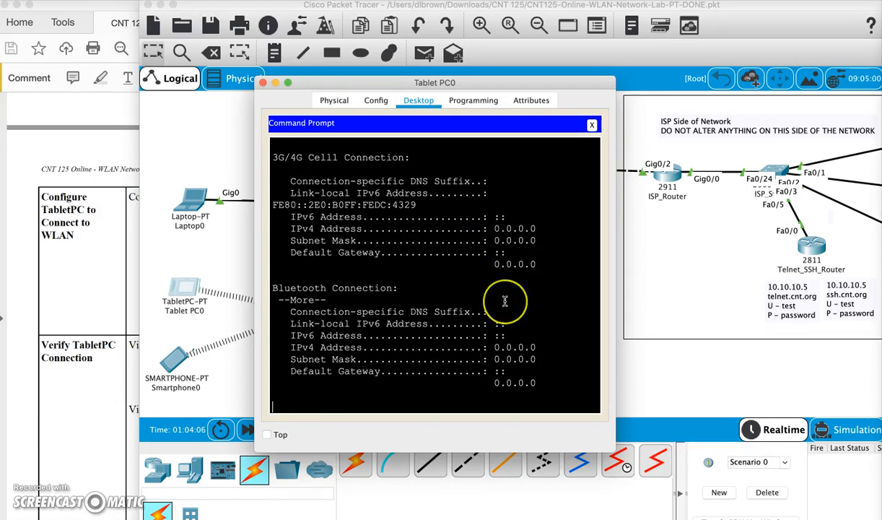
pyautogui.scroll(5, 505, 301)
pyautogui.moveTo(491, 264); pyautogui.dragTo(564, 310)
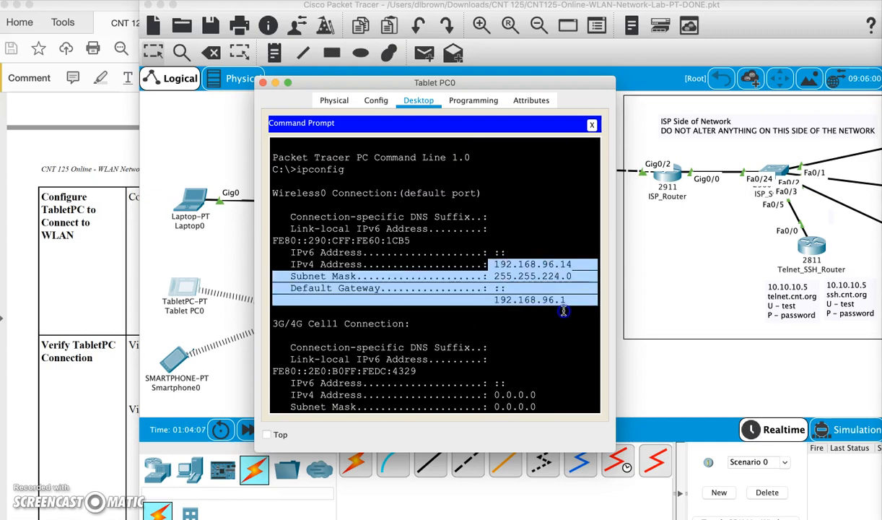
pyautogui.press('Return')
pyautogui.press('Return')
# Ping the gateway 192.168.96.1 and then 10.10.10.3 from the tablet.
pyautogui.write('ping 192')
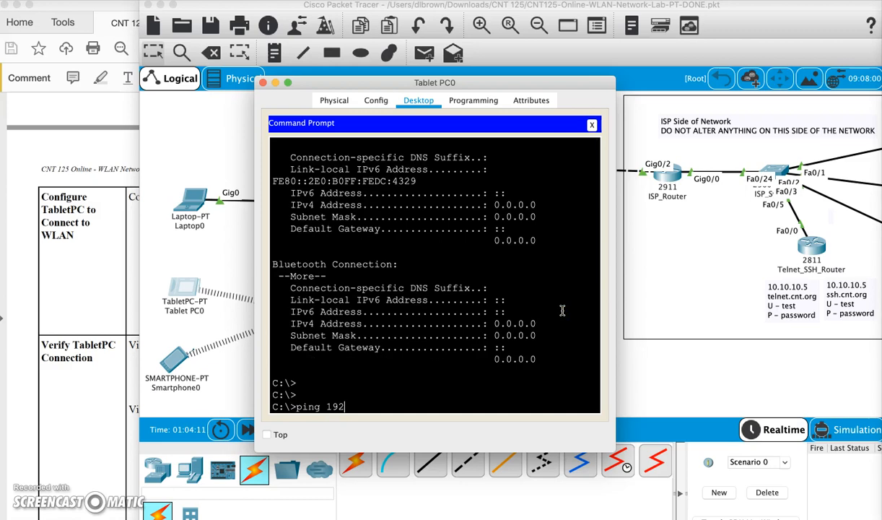
pyautogui.write('.168.96.1')
pyautogui.press('Return')
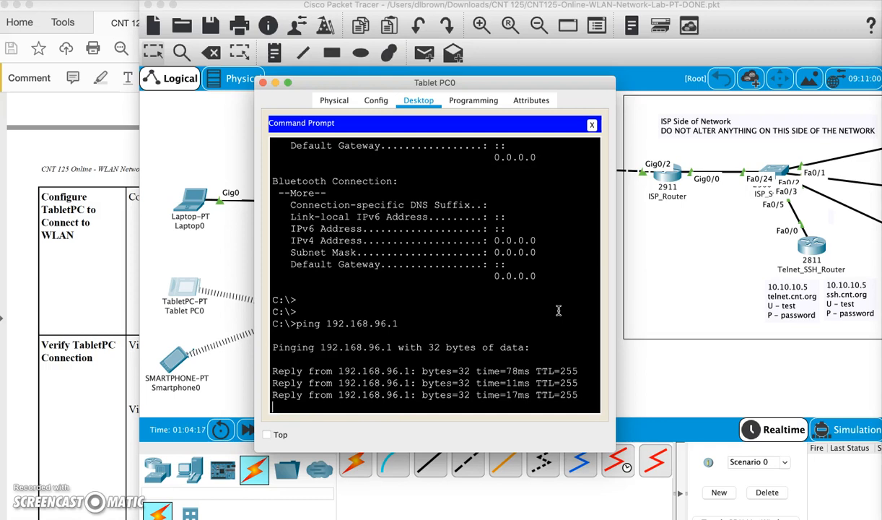
pyautogui.write('ping 10.')
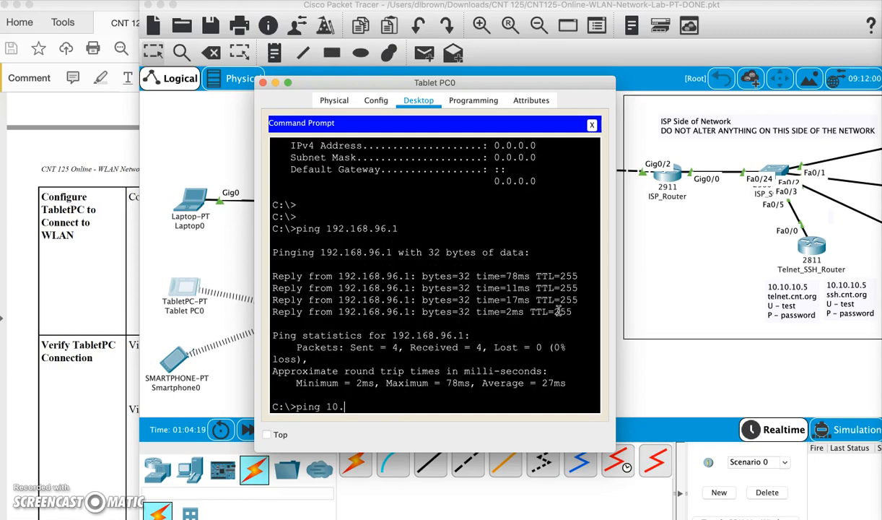
pyautogui.write('10.10.3')
pyautogui.press('Return')
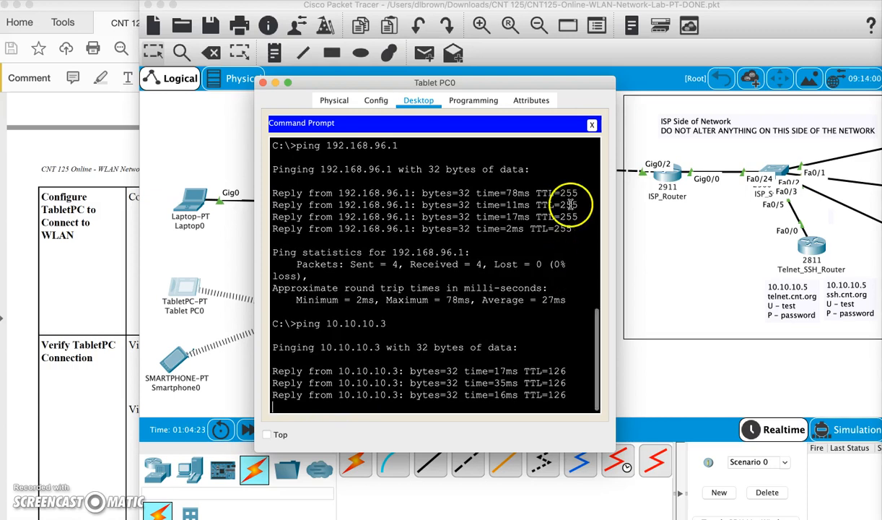
pyautogui.click(591, 127)
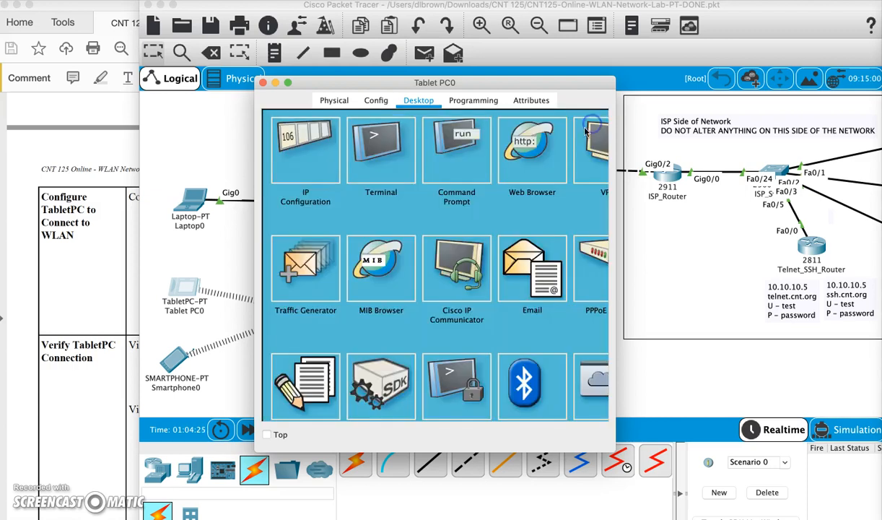
pyautogui.click(513, 140)
pyautogui.click(352, 143)
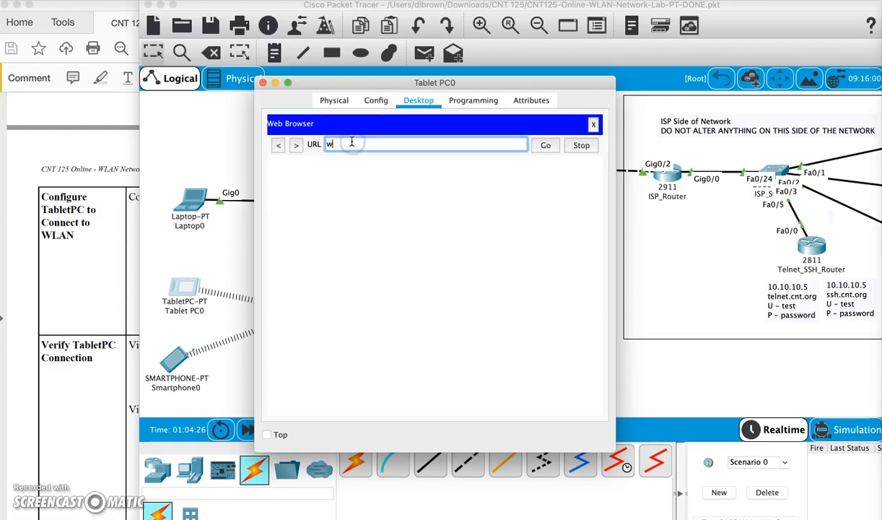
pyautogui.write('www.cnt.or')
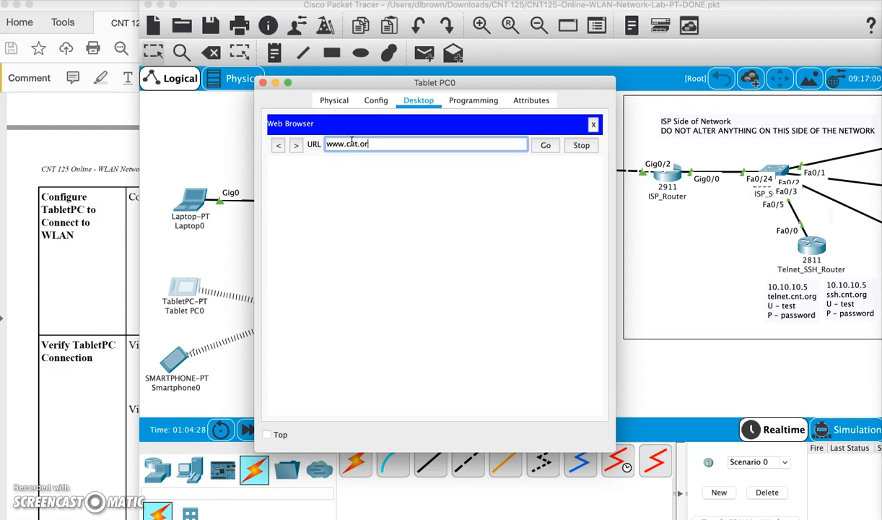
pyautogui.write('g')
pyautogui.press('Return')
pyautogui.click(593, 124)
# Set Tablet PC0's interface back to DHCP.
pyautogui.click(315, 158)
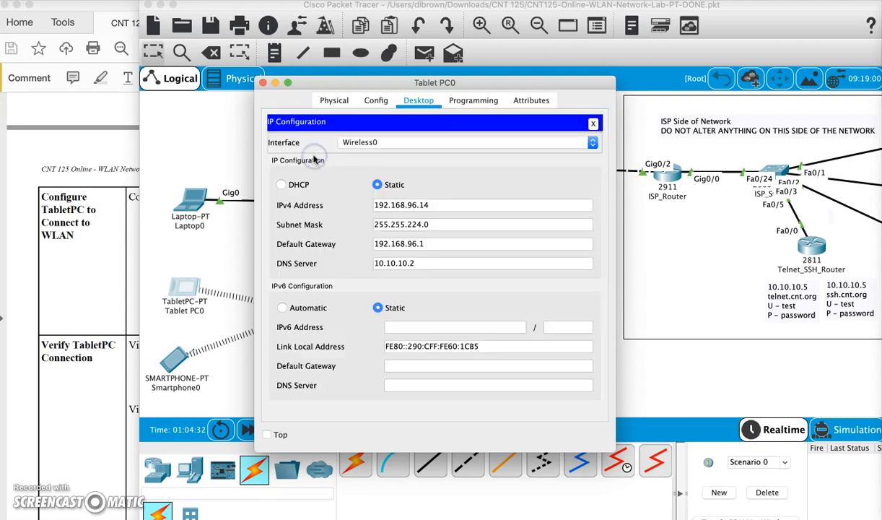
pyautogui.click(282, 185)
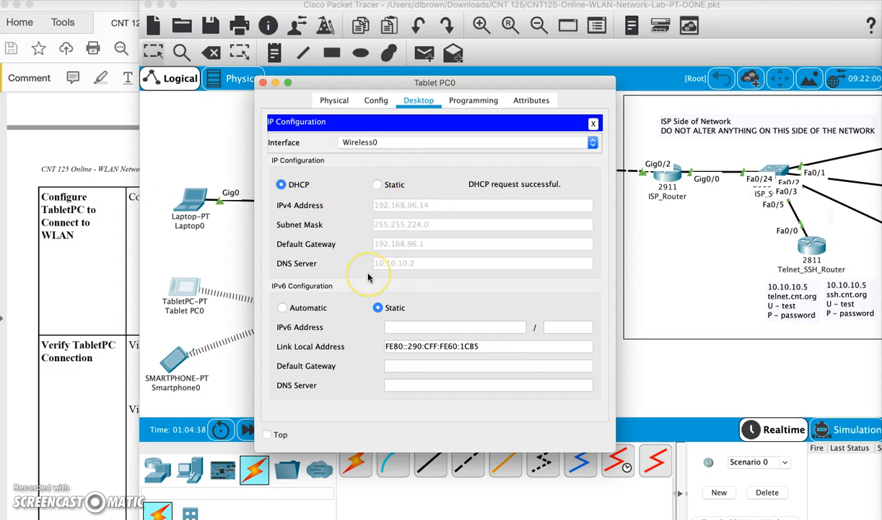
pyautogui.click(594, 124)
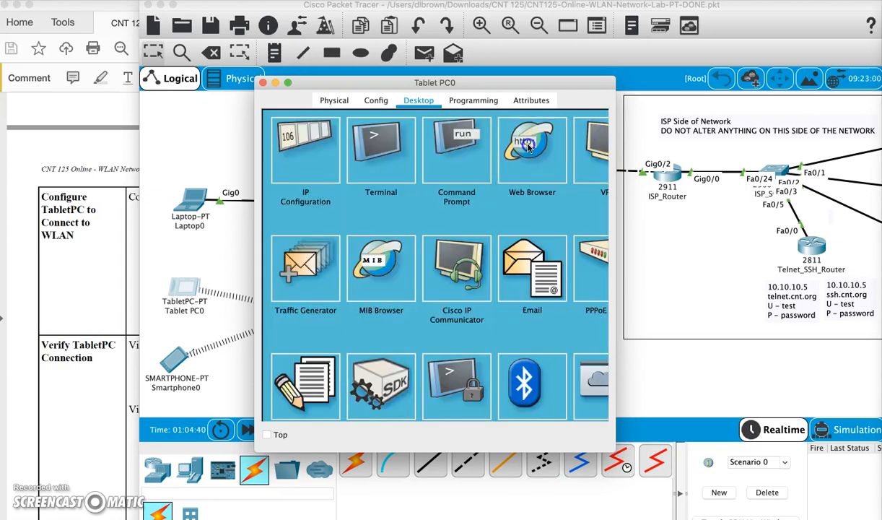
pyautogui.click(509, 139)
pyautogui.click(366, 143)
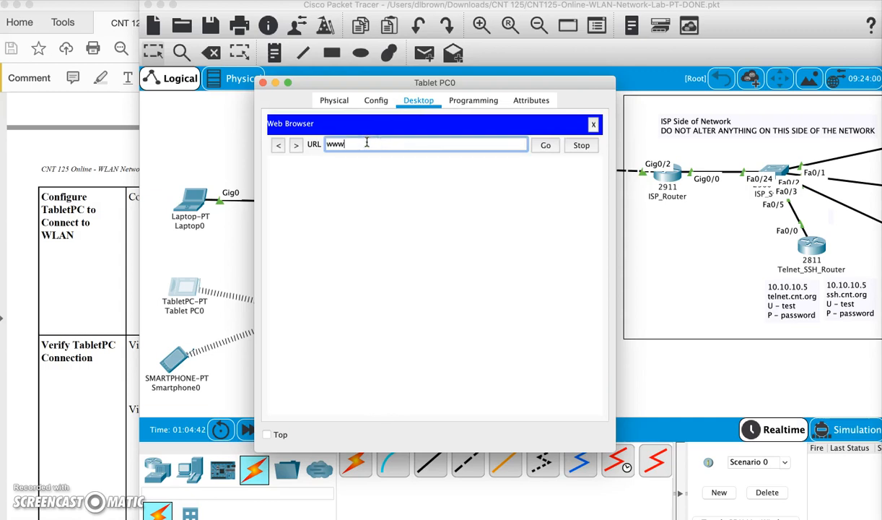
pyautogui.write('www.cnt.org')
pyautogui.press('Return')
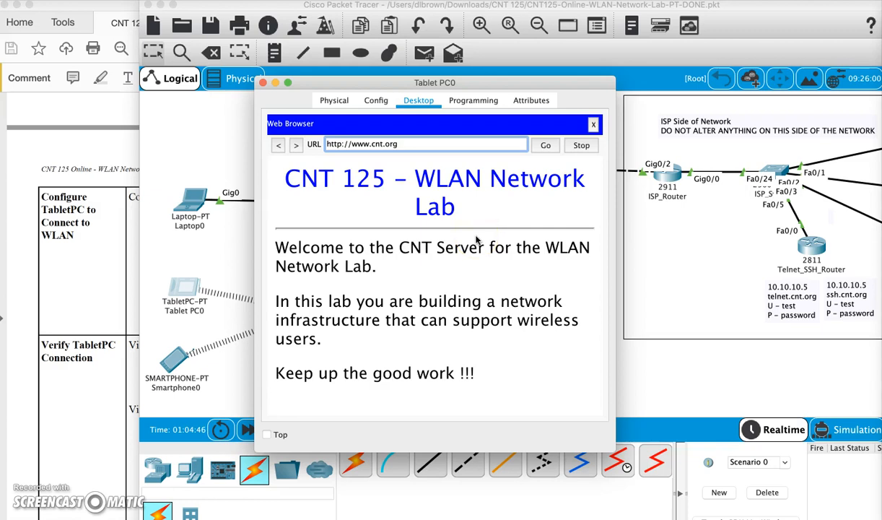
pyautogui.click(594, 124)
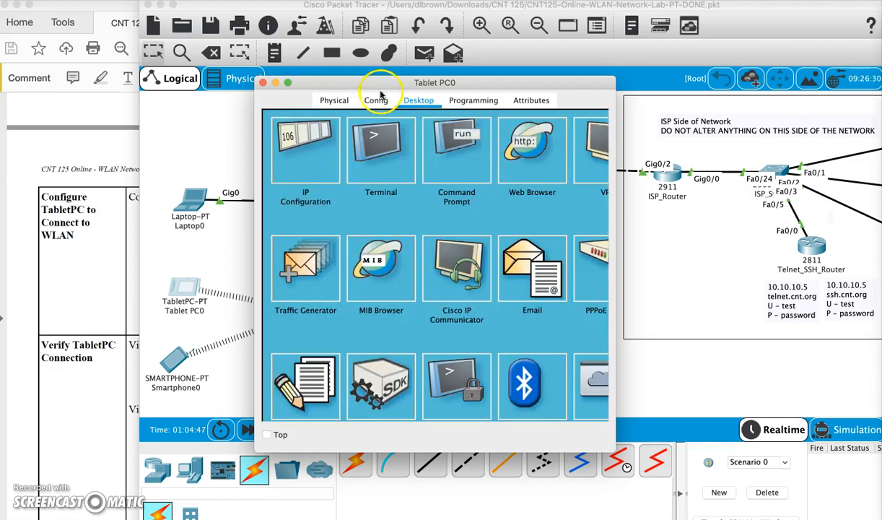
pyautogui.click(263, 83)
pyautogui.click(182, 291)
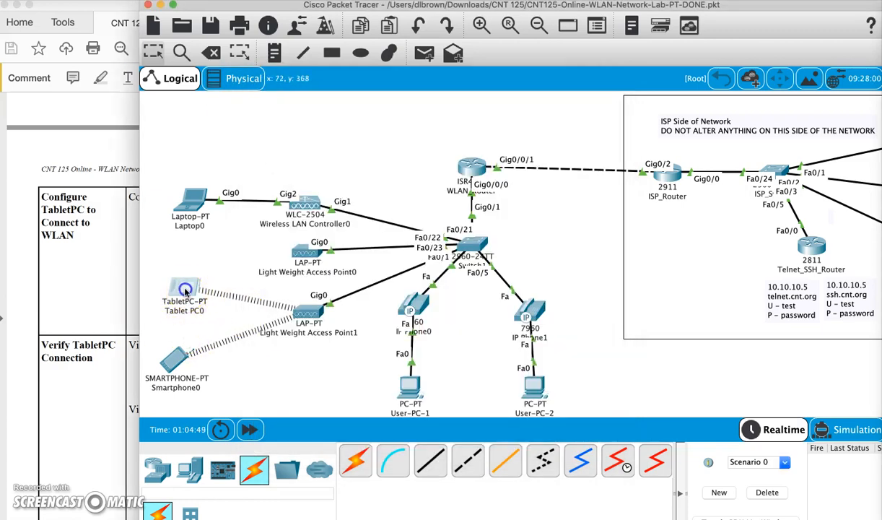
# Check the lab PDF, then place a new laptop from End Devices beside Smartphone0.
pyautogui.click(64, 390)
pyautogui.scroll(-2, 64, 390)
pyautogui.scroll(-10, 64, 391)
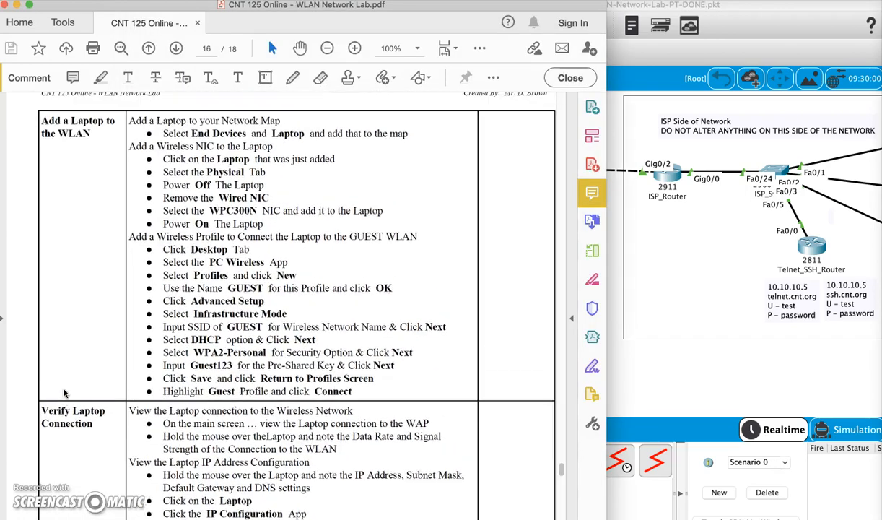
pyautogui.scroll(1, 64, 393)
pyautogui.click(651, 393)
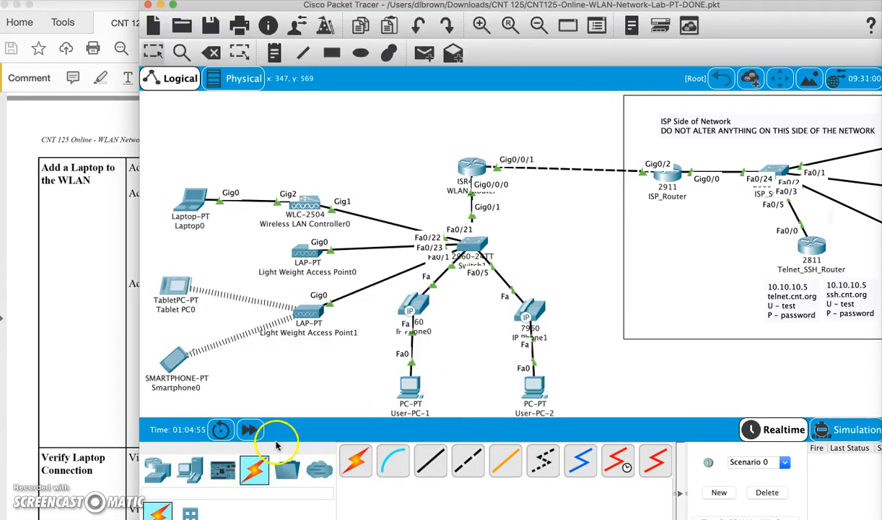
pyautogui.click(189, 469)
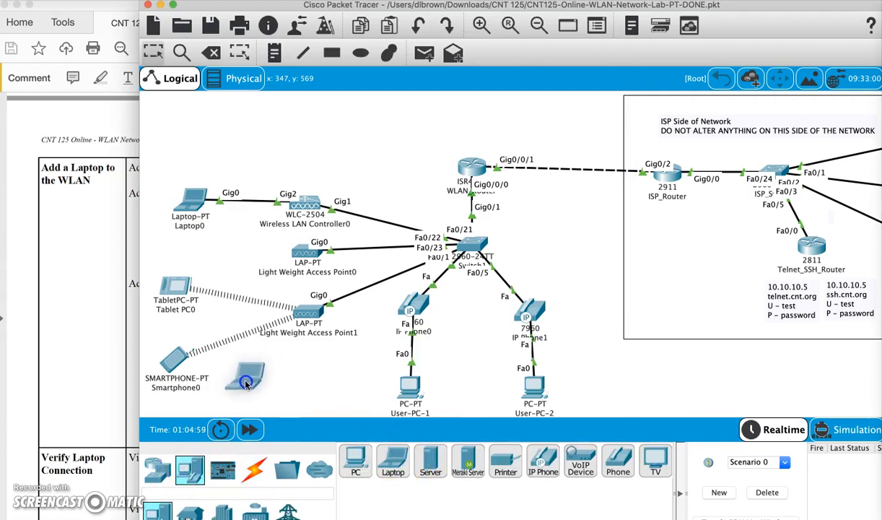
pyautogui.click(246, 382)
# Power Laptop1 off, swap its Ethernet NIC for a WPC300N wireless module, and power it on.
pyautogui.click(246, 382)
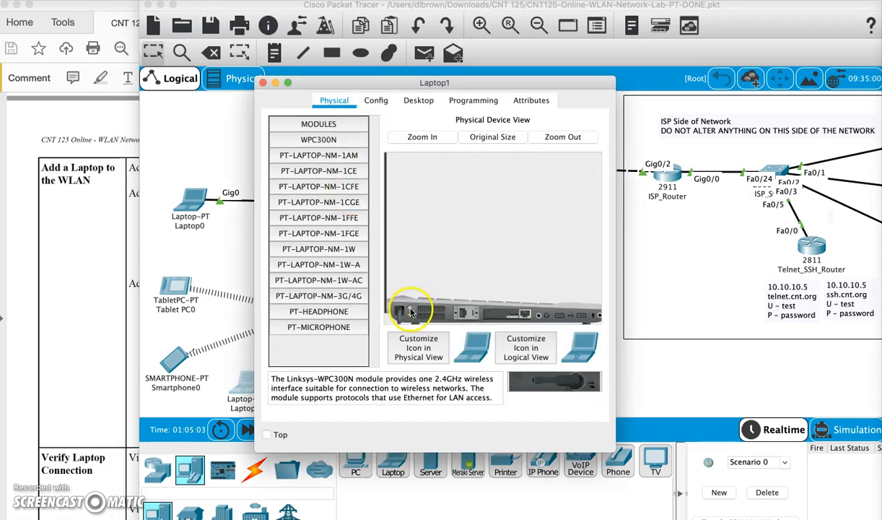
pyautogui.click(410, 311)
pyautogui.moveTo(513, 314); pyautogui.dragTo(343, 349)
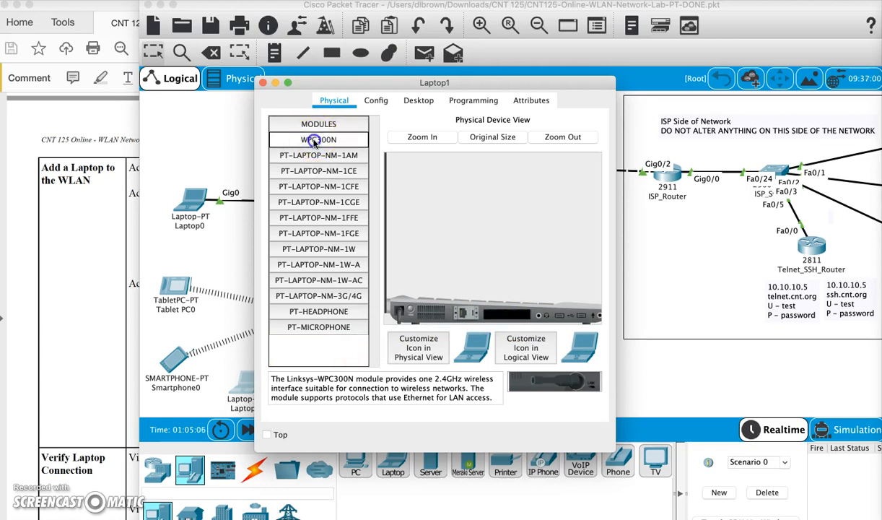
pyautogui.moveTo(314, 142); pyautogui.dragTo(513, 314)
pyautogui.click(410, 311)
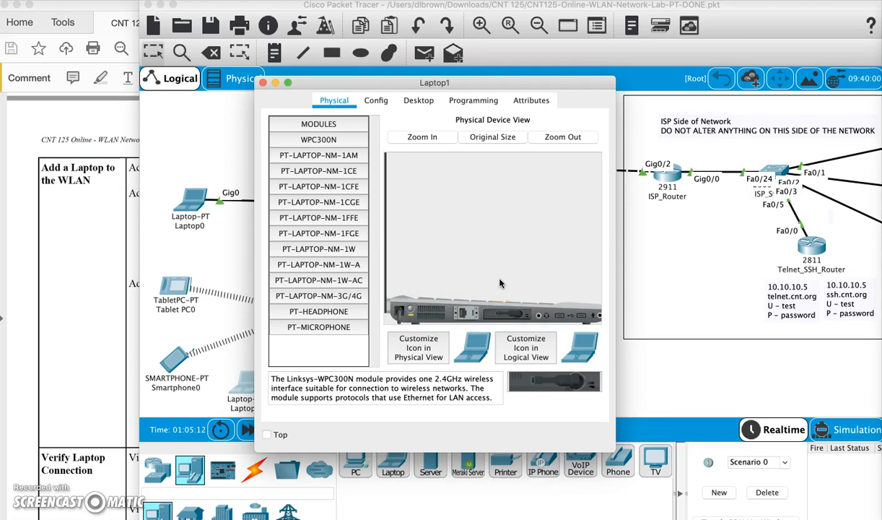
# Open Laptop1's PC Wireless utility and enlarge the window to fit it.
pyautogui.click(90, 283)
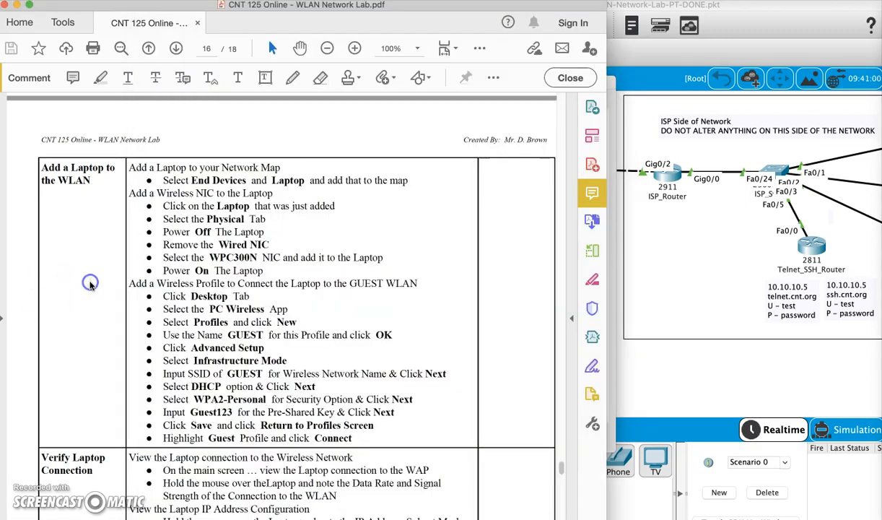
pyautogui.scroll(-2, 90, 284)
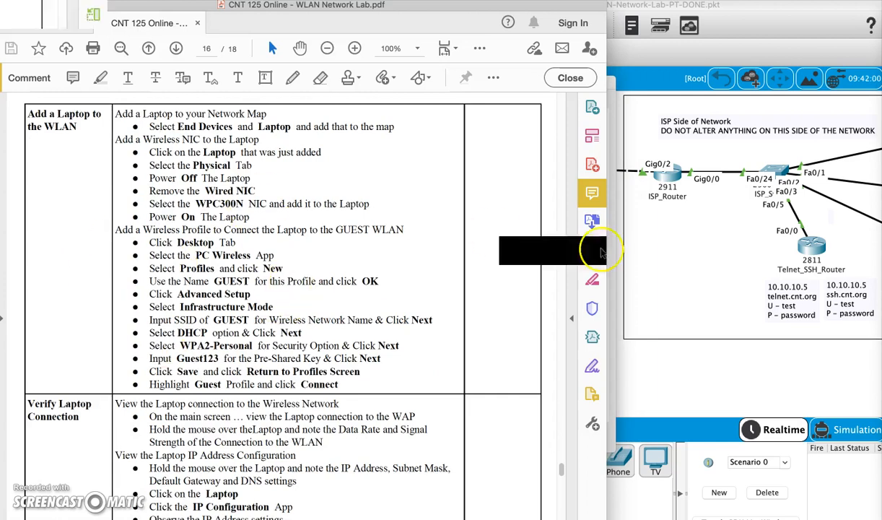
pyautogui.click(614, 267)
pyautogui.moveTo(456, 89); pyautogui.dragTo(694, 91)
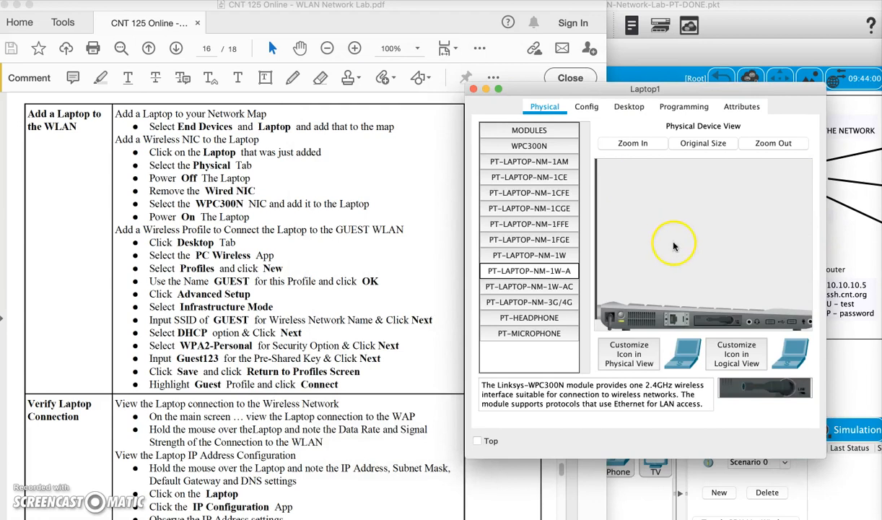
pyautogui.click(622, 105)
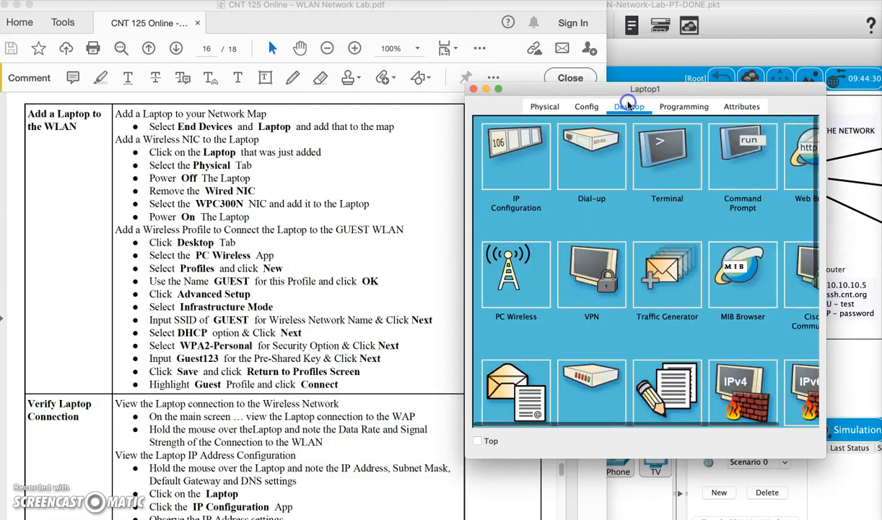
pyautogui.click(516, 277)
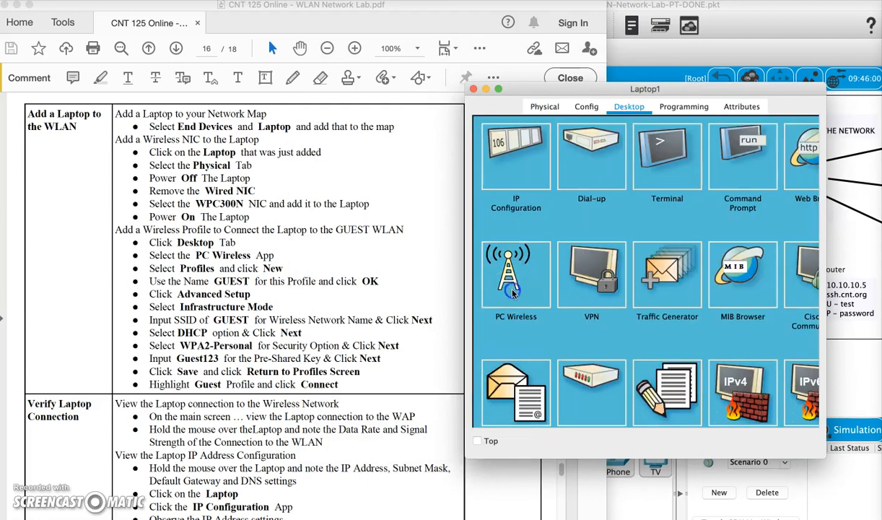
pyautogui.moveTo(467, 457); pyautogui.dragTo(341, 465)
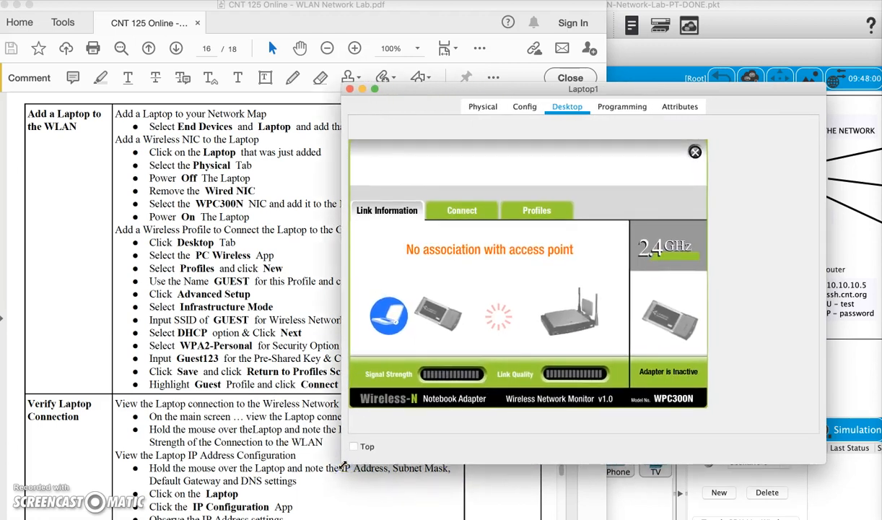
# Start a new wireless profile named GUEST from the Profiles list.
pyautogui.click(467, 215)
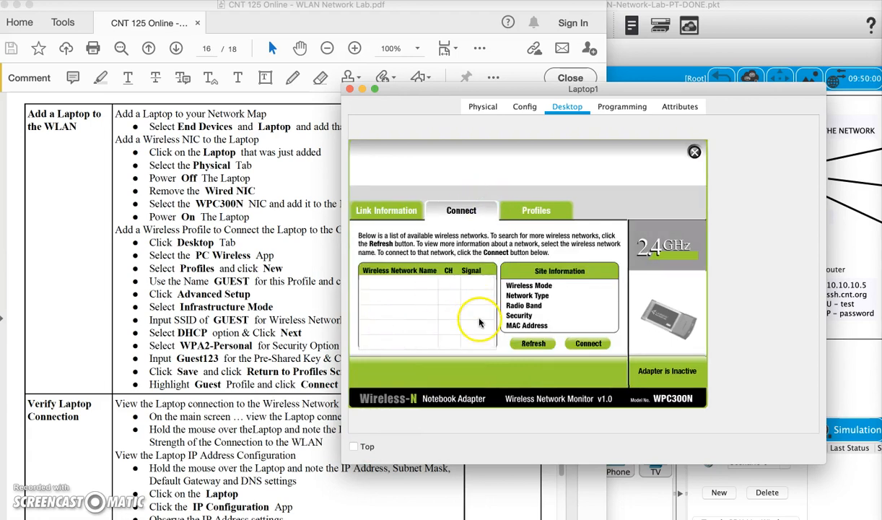
pyautogui.click(536, 206)
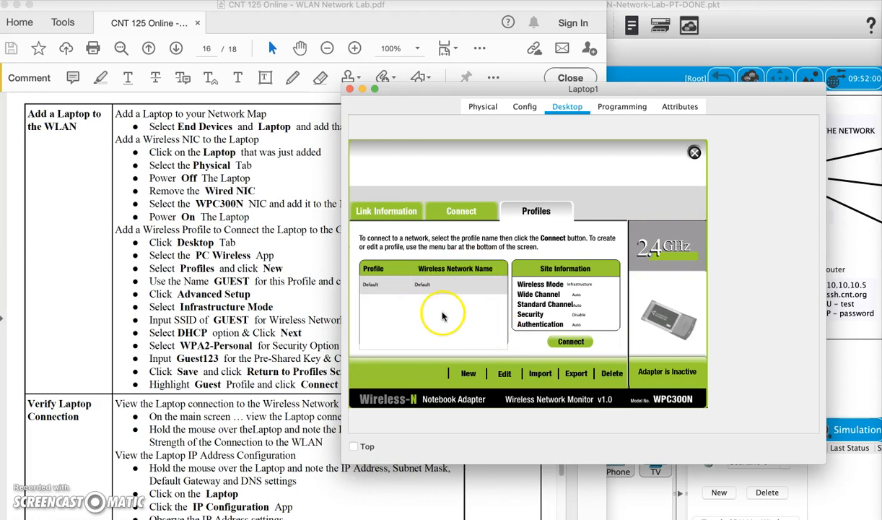
pyautogui.click(468, 373)
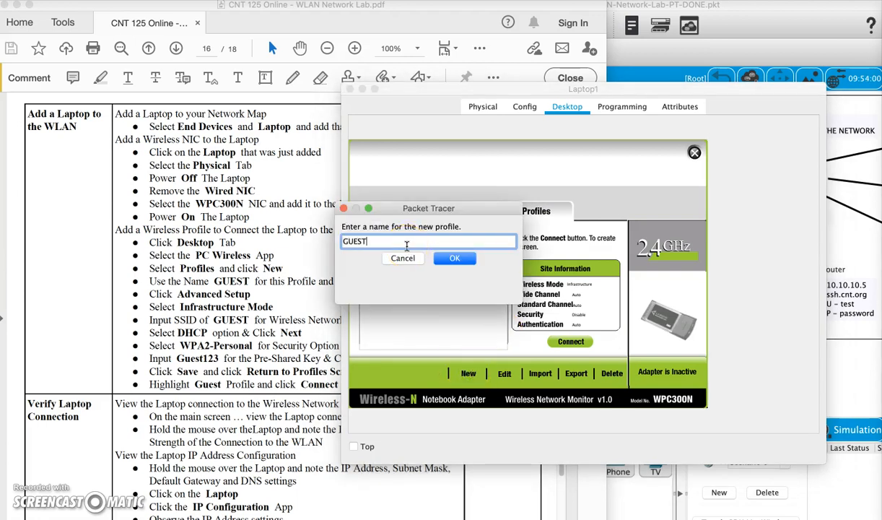
pyautogui.write('GUEST')
pyautogui.click(444, 257)
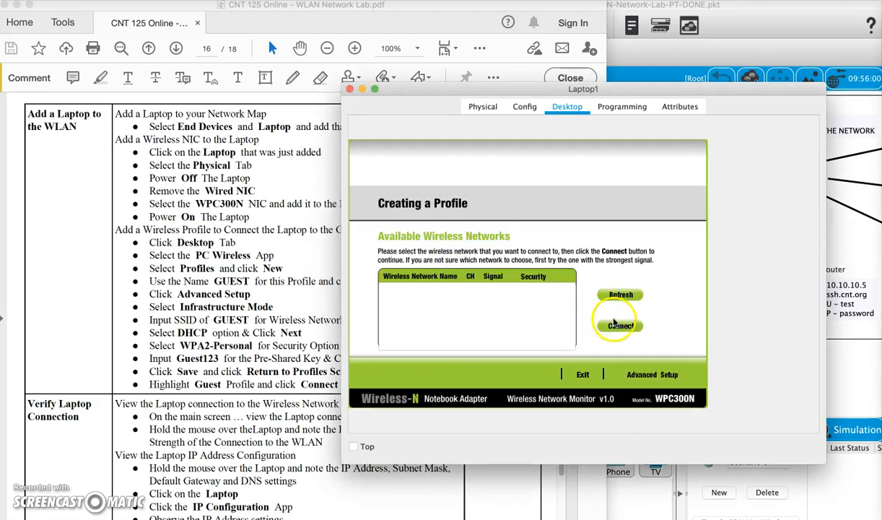
# Use Advanced Setup with infrastructure mode, SSID GUEST, and DHCP addressing.
pyautogui.click(646, 374)
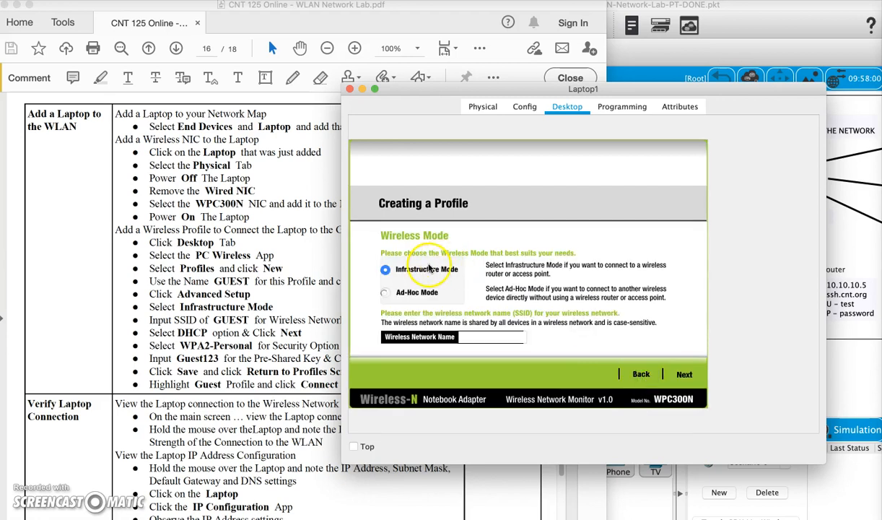
pyautogui.click(484, 338)
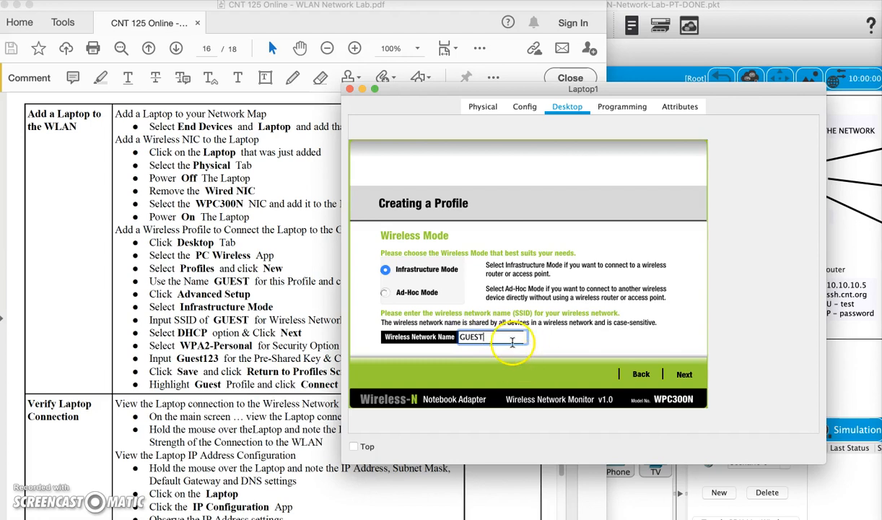
pyautogui.click(685, 374)
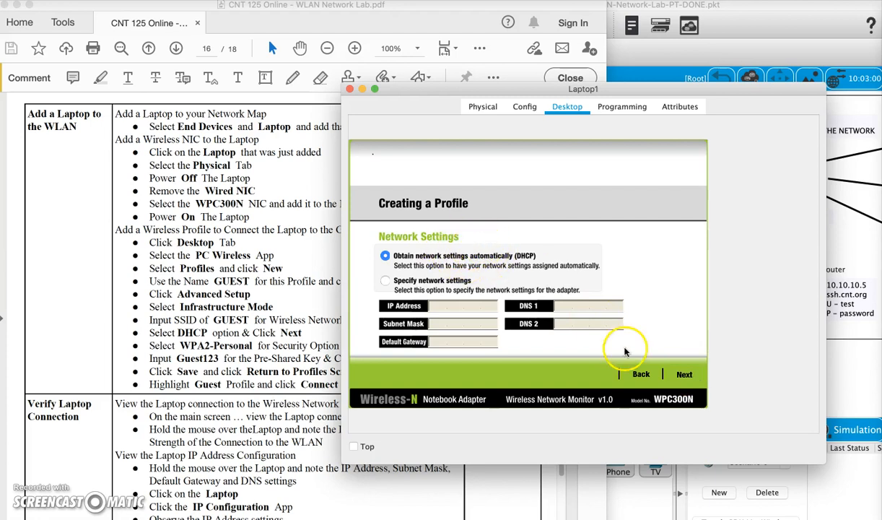
pyautogui.click(684, 373)
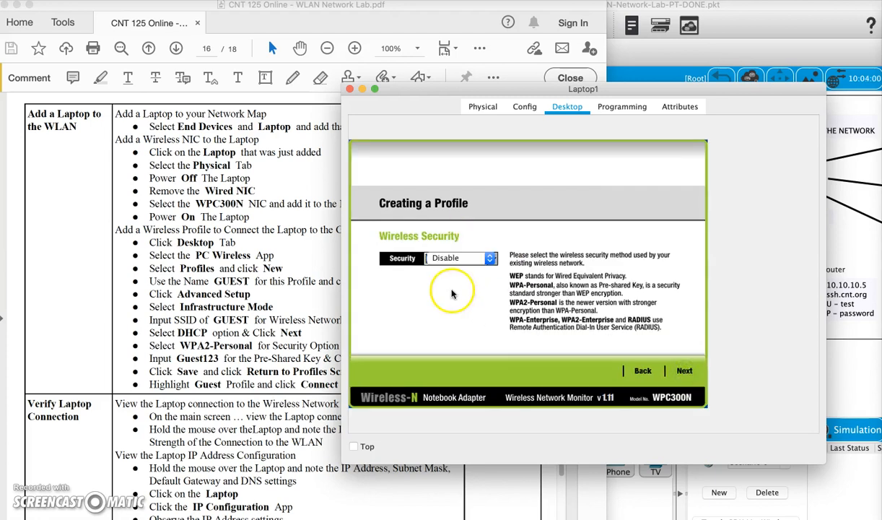
# Set WPA2-Personal security with a pre-shared key and save the GUEST profile.
pyautogui.click(482, 258)
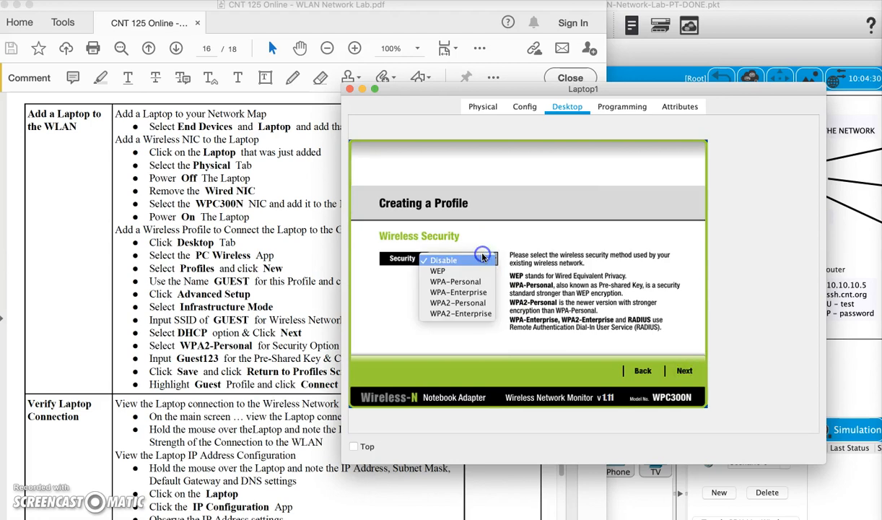
pyautogui.click(484, 304)
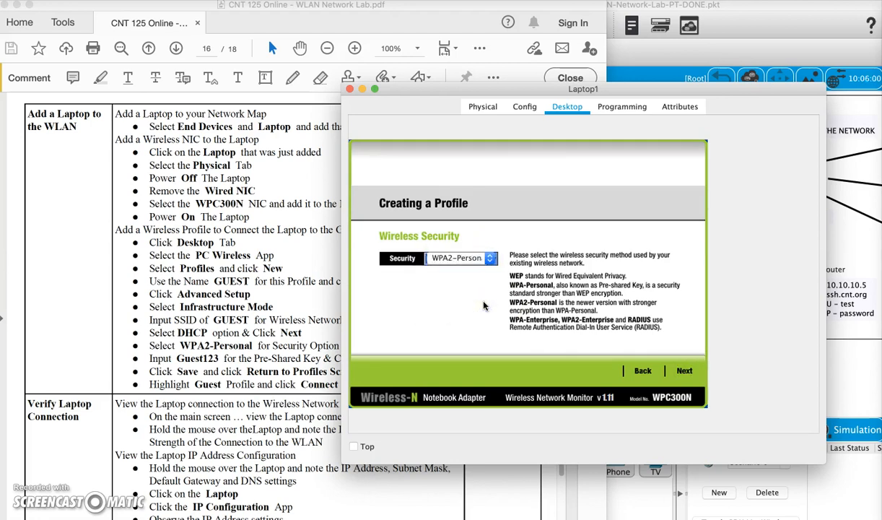
pyautogui.click(685, 372)
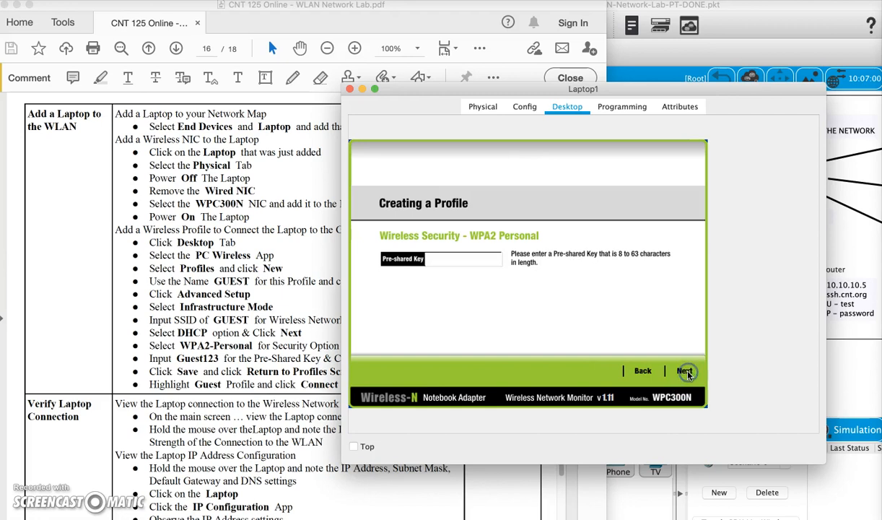
pyautogui.click(438, 258)
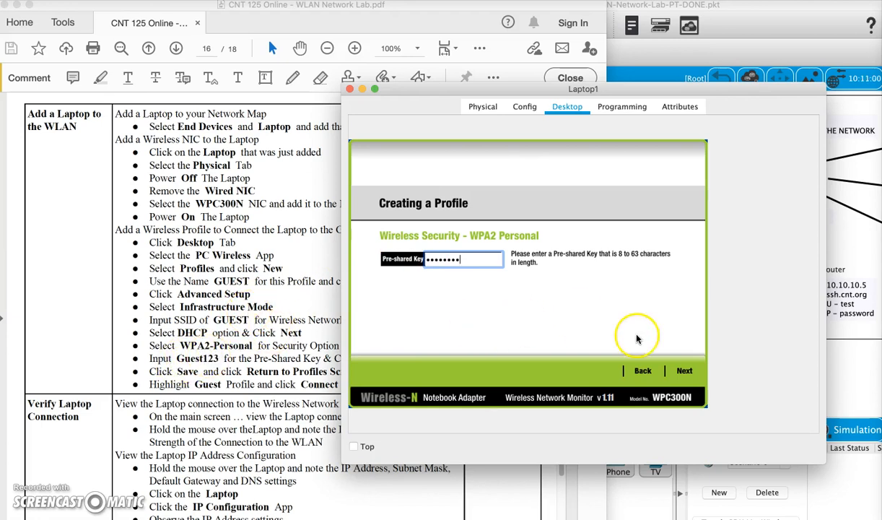
pyautogui.click(684, 371)
pyautogui.click(685, 374)
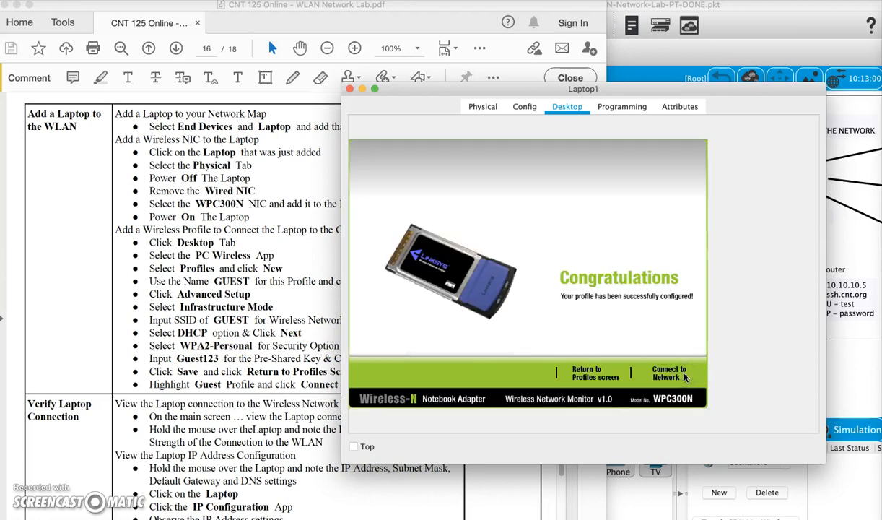
# Connect Laptop1 with the GUEST profile and confirm full signal on the Link Information view.
pyautogui.scroll(-3, 288, 346)
pyautogui.hscroll(1, 289, 347)
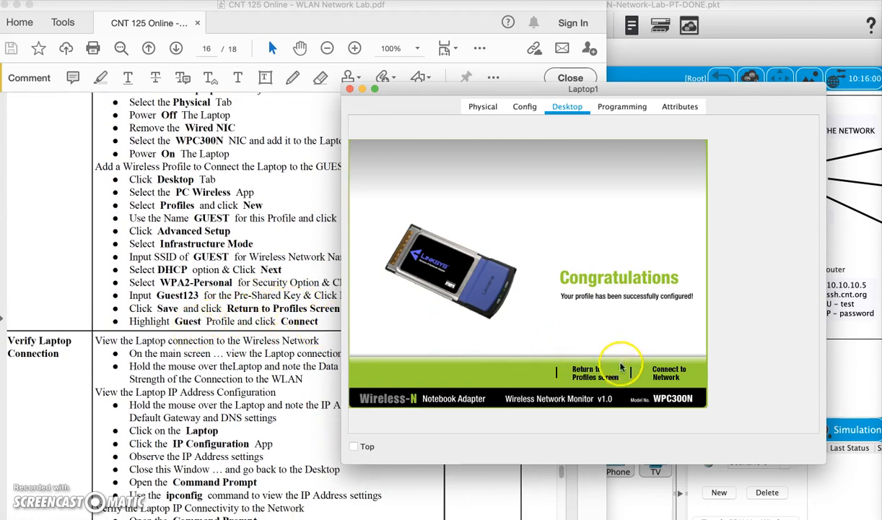
pyautogui.click(605, 378)
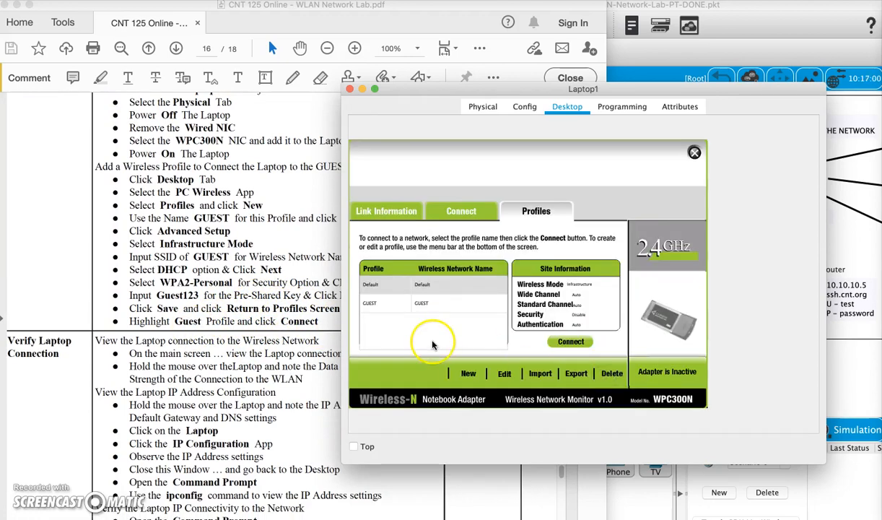
pyautogui.click(388, 306)
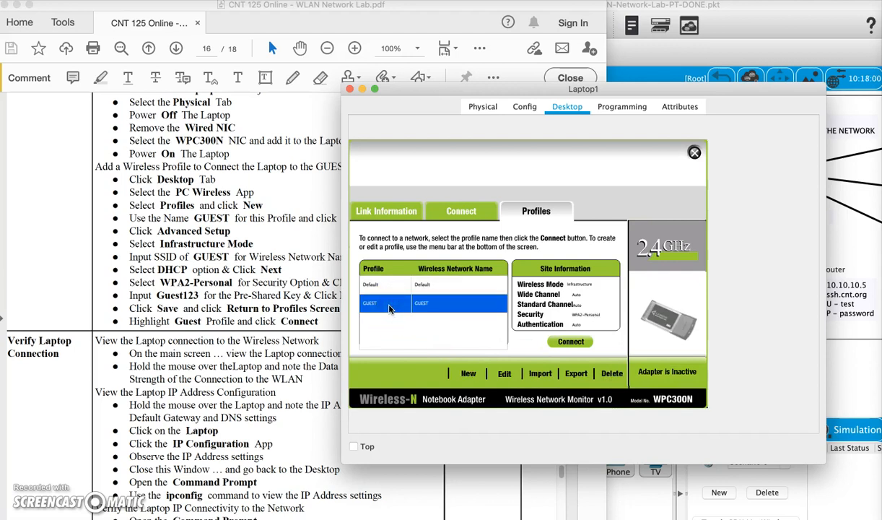
pyautogui.click(570, 341)
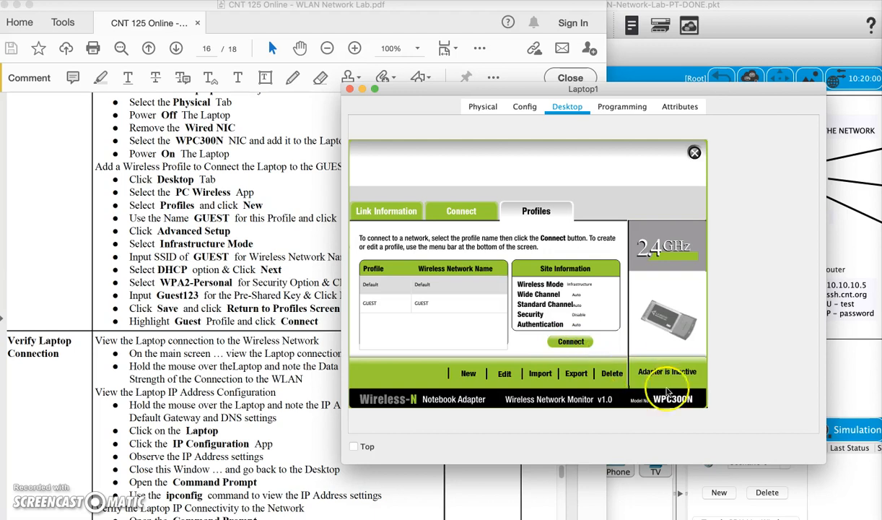
pyautogui.click(544, 404)
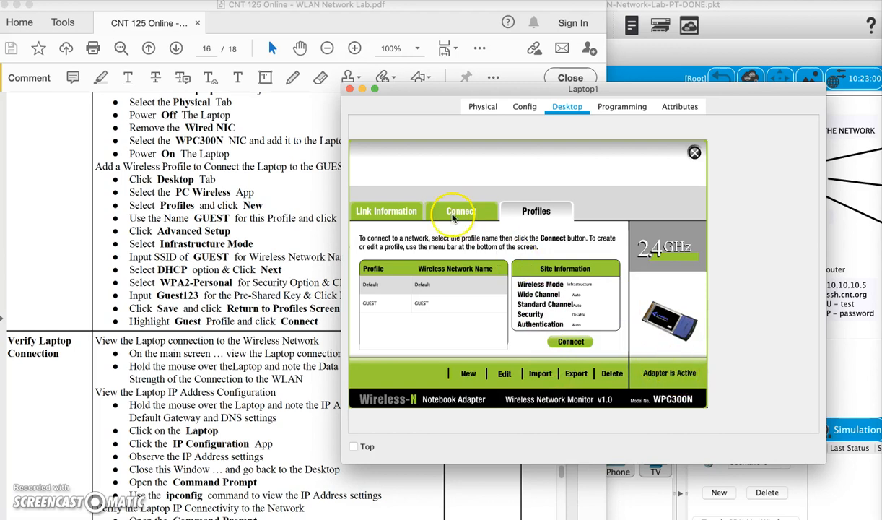
pyautogui.click(392, 211)
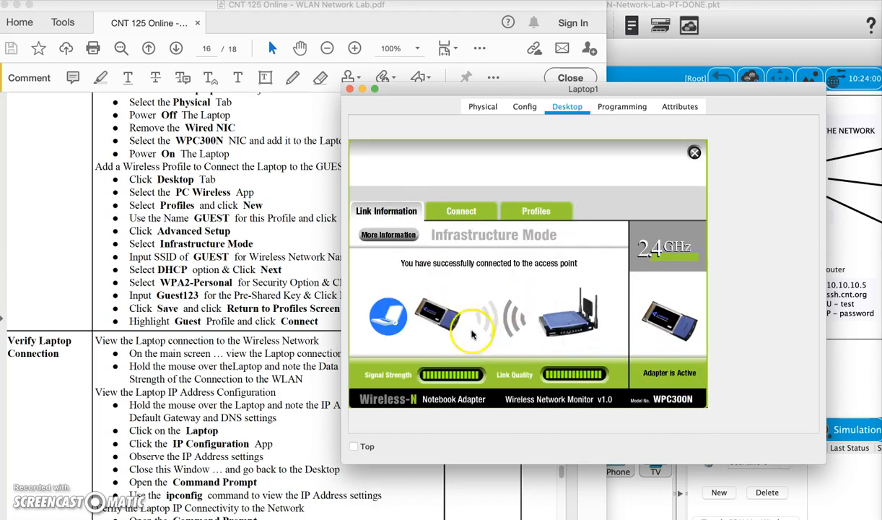
pyautogui.click(470, 218)
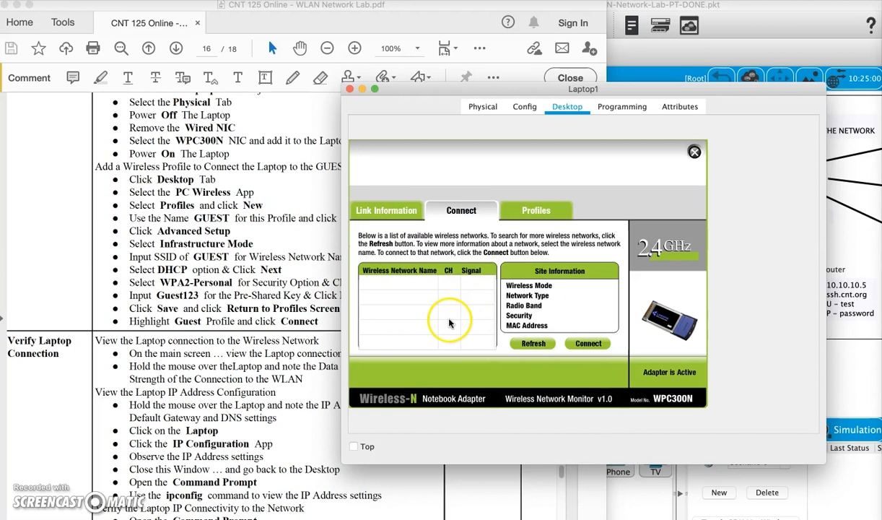
pyautogui.click(390, 208)
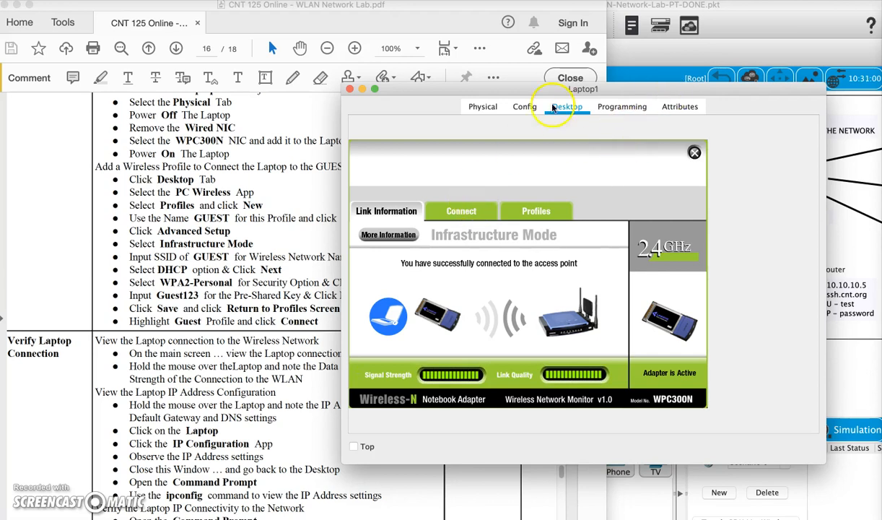
# Close the wireless utility, check Laptop1's IP settings, and reopen its device window.
pyautogui.click(479, 109)
pyautogui.click(566, 106)
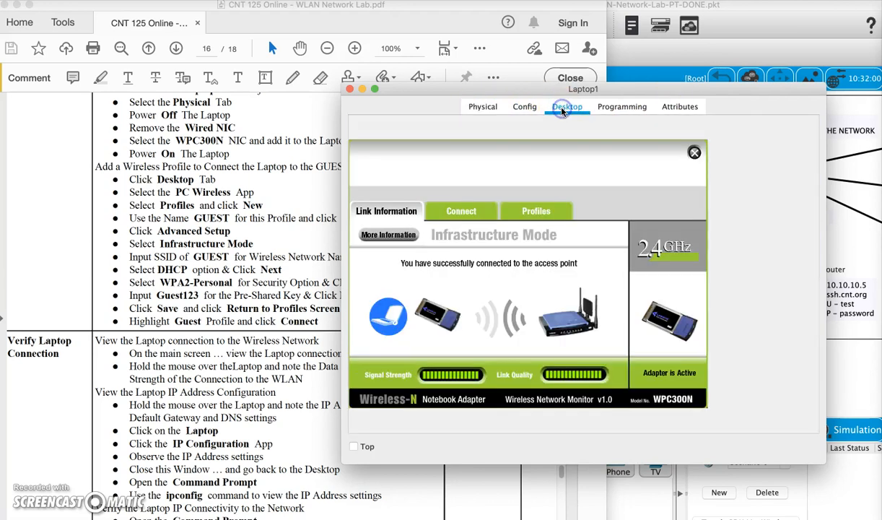
pyautogui.click(693, 153)
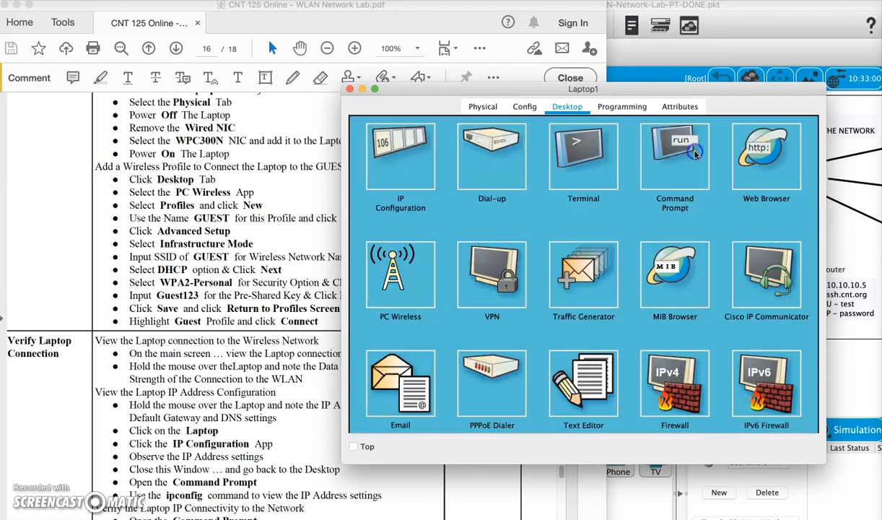
pyautogui.click(410, 164)
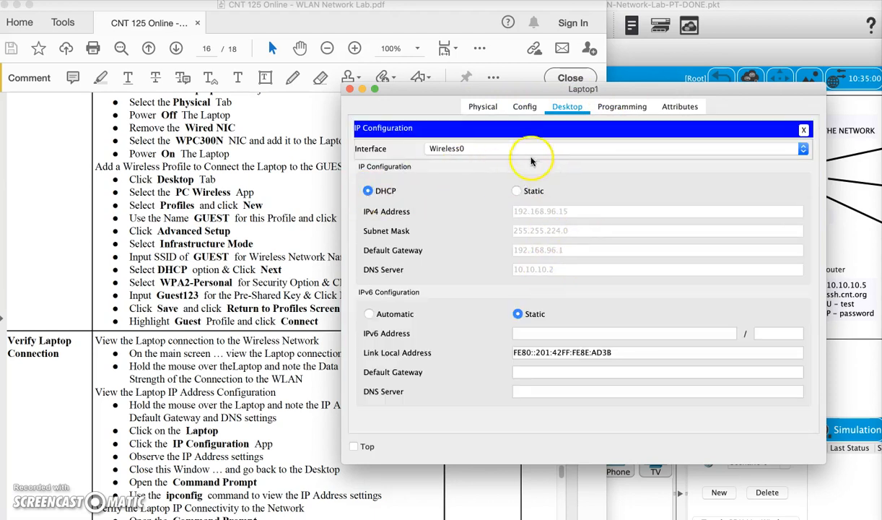
pyautogui.click(804, 129)
pyautogui.click(673, 177)
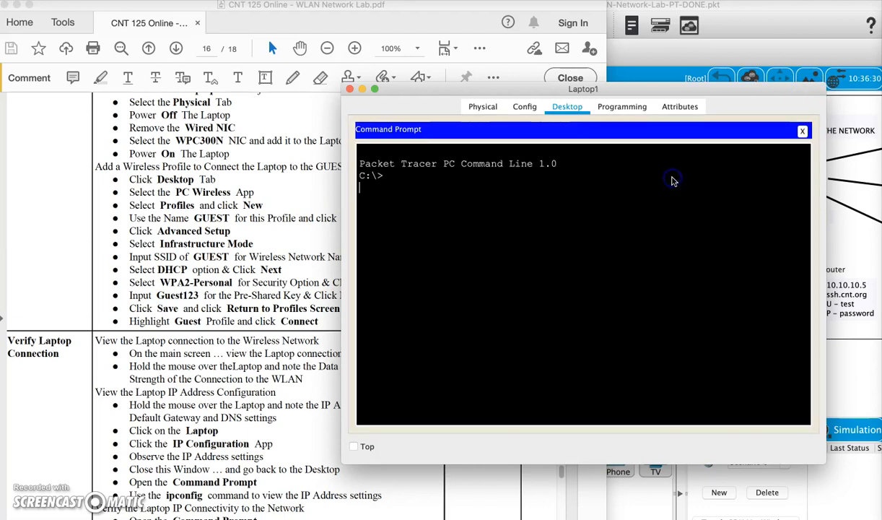
pyautogui.click(350, 88)
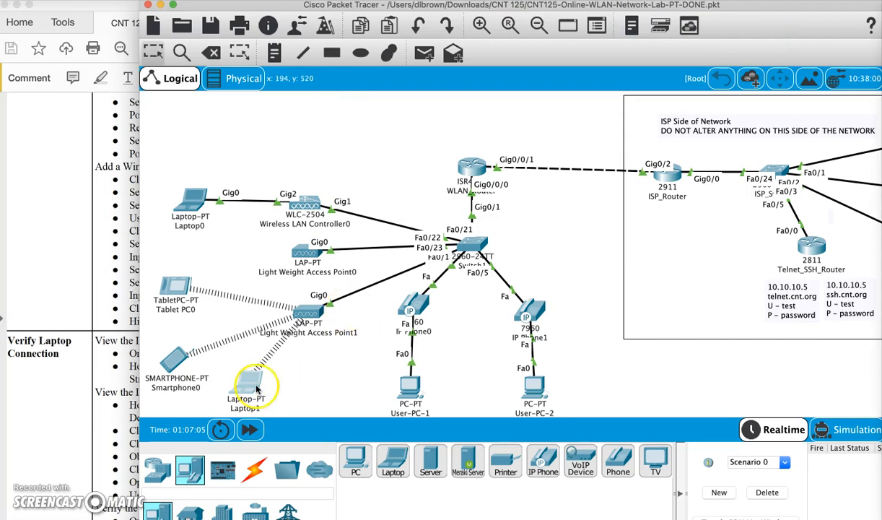
pyautogui.moveTo(256, 390)
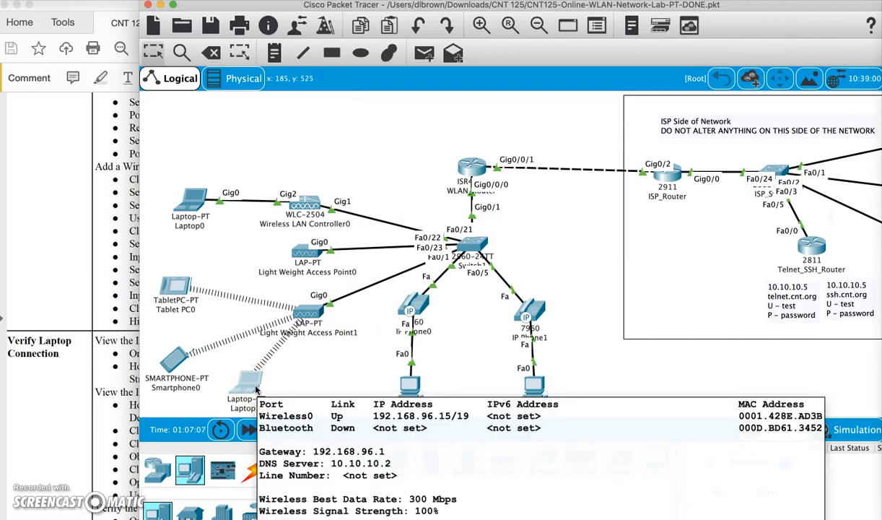
pyautogui.click(246, 388)
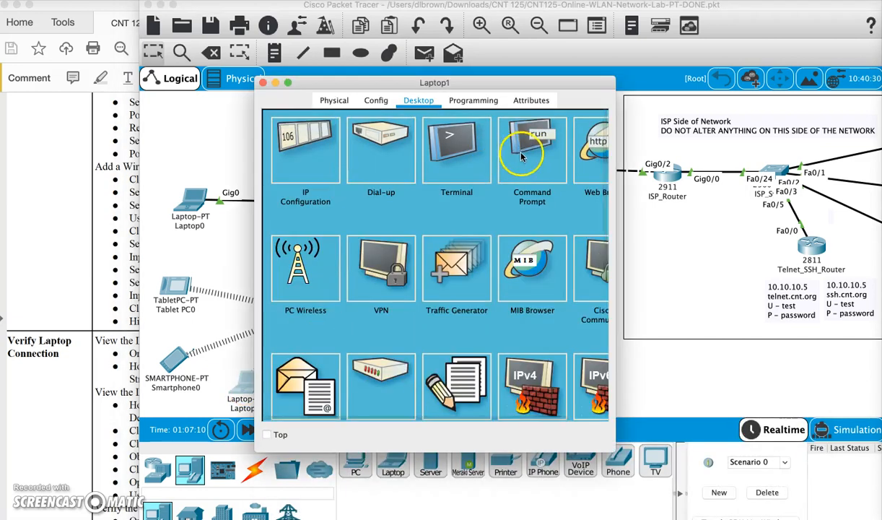
# Run ipconfig on Laptop1 to show its 192.168.96.15 address and gateway.
pyautogui.click(528, 155)
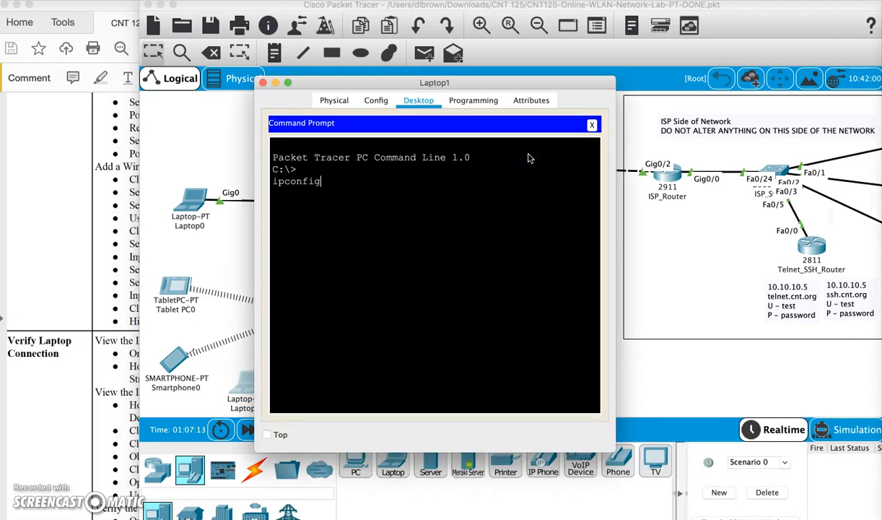
pyautogui.write('ipconfig')
pyautogui.press('Return')
pyautogui.click(502, 233)
pyautogui.scroll(3, 503, 232)
pyautogui.scroll(-3, 502, 232)
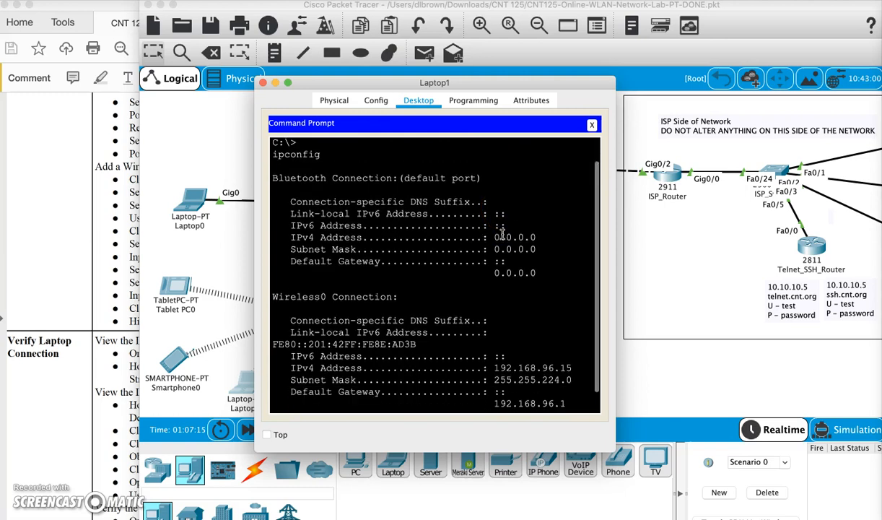
pyautogui.scroll(-1, 503, 233)
pyautogui.moveTo(482, 333); pyautogui.dragTo(568, 394)
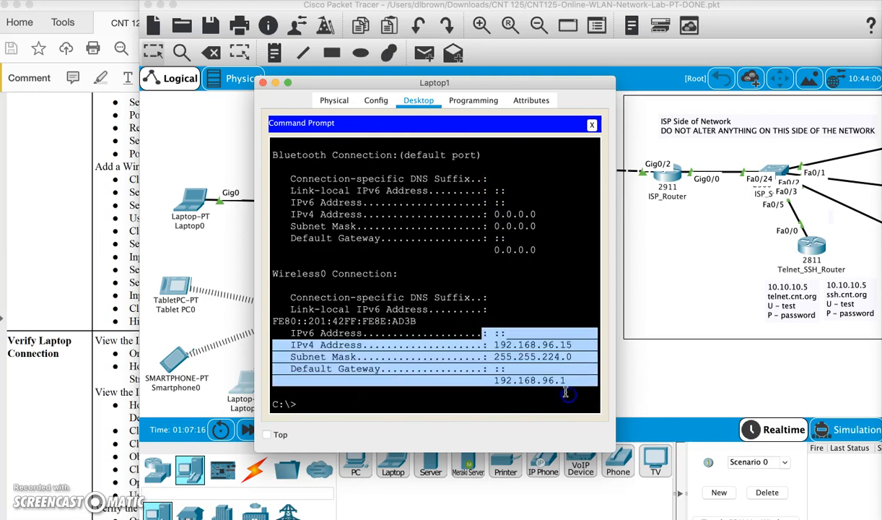
pyautogui.press('Return')
pyautogui.press('Return')
pyautogui.press('Return')
# Ping 192.168.96.1 and 10.10.10.3 from Laptop1, then close the command prompt.
pyautogui.write('ping')
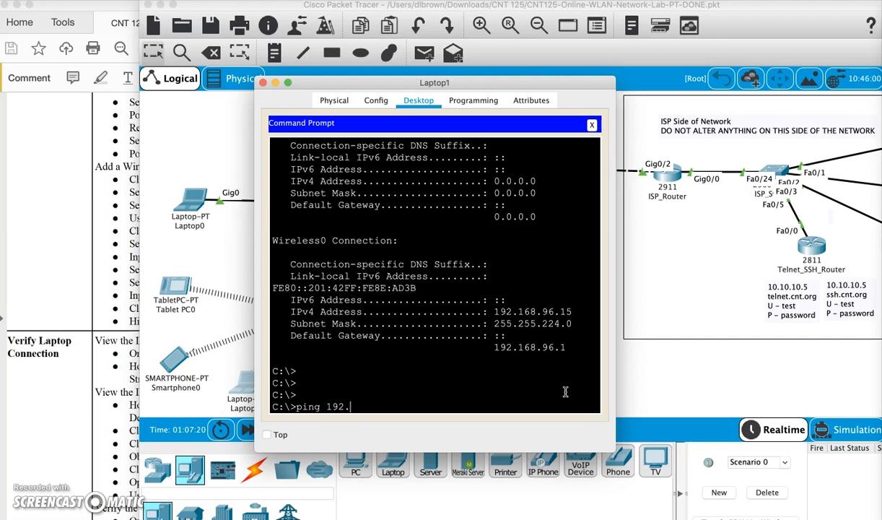
pyautogui.write('192.168.96.1')
pyautogui.press('Return')
pyautogui.click(557, 390)
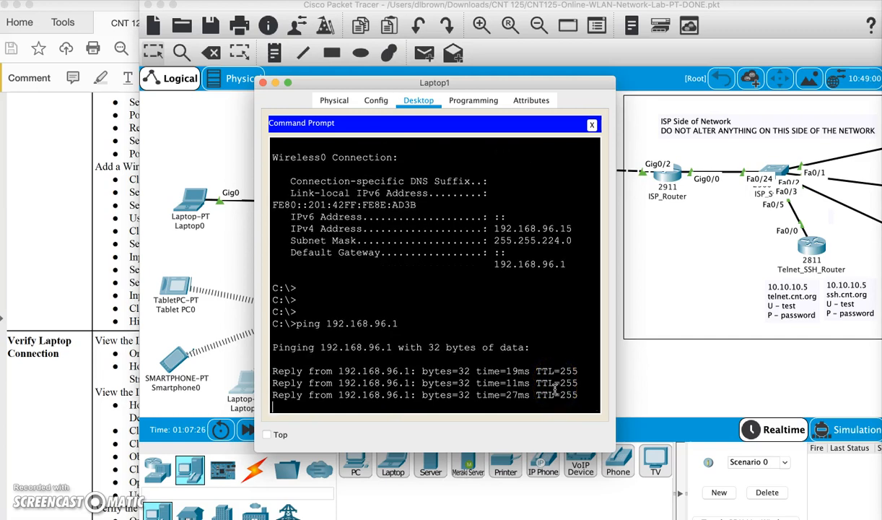
pyautogui.write('ping 10.1')
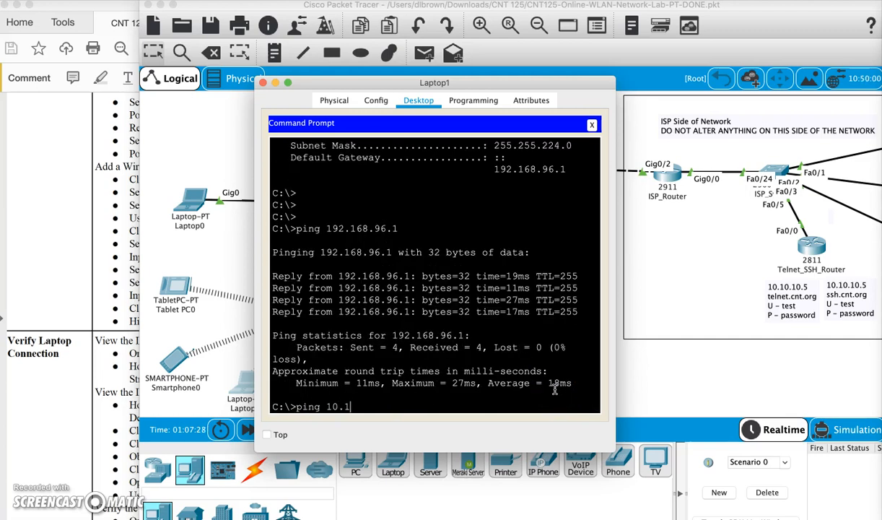
pyautogui.write('0.10.3')
pyautogui.press('Return')
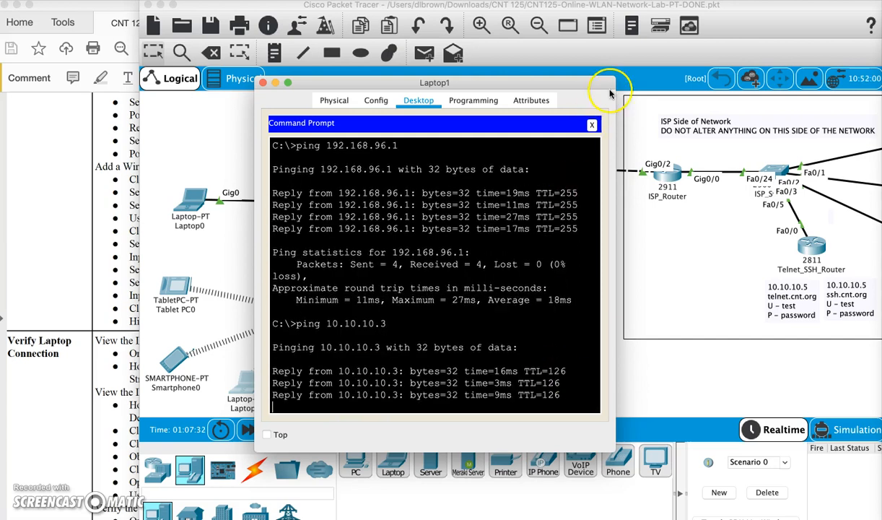
pyautogui.click(592, 125)
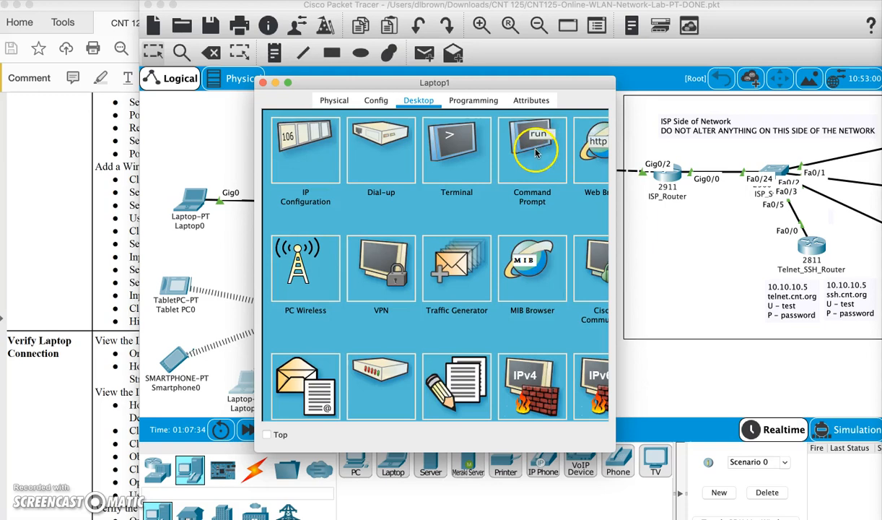
pyautogui.click(590, 162)
pyautogui.click(390, 143)
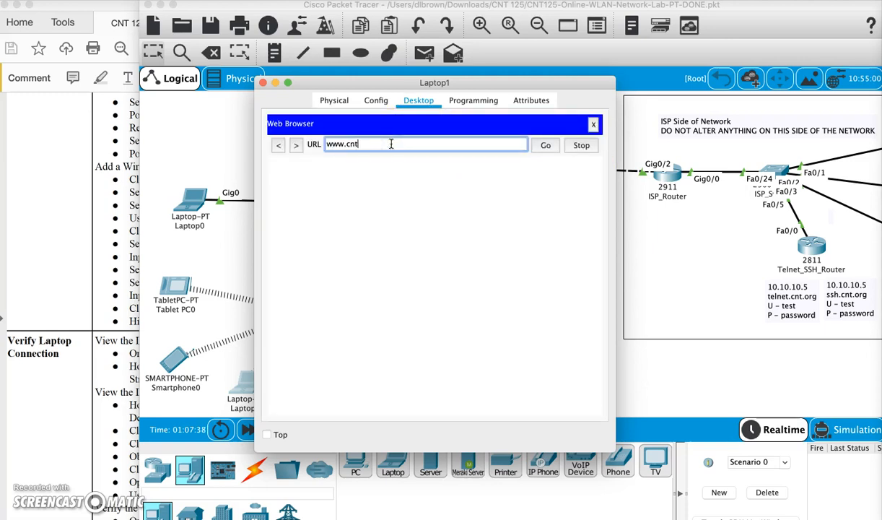
pyautogui.press('Return')
pyautogui.press('BackSpace')
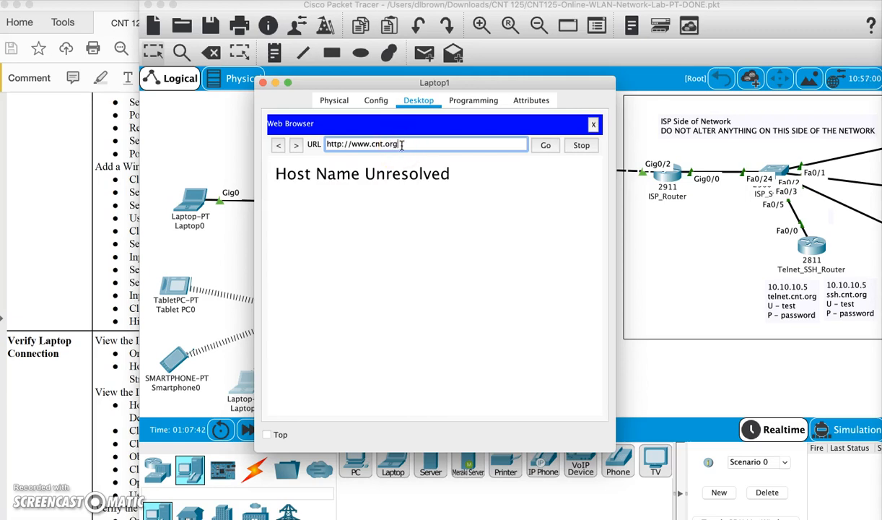
pyautogui.press('Return')
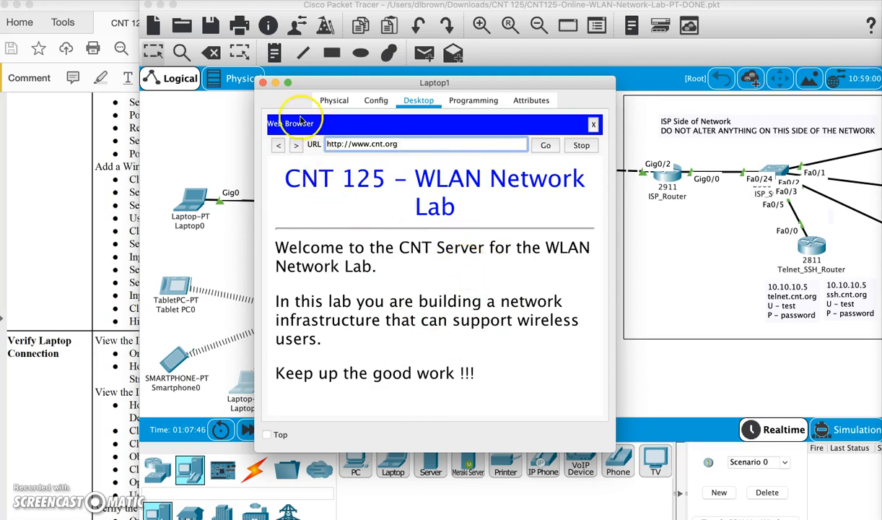
pyautogui.click(263, 82)
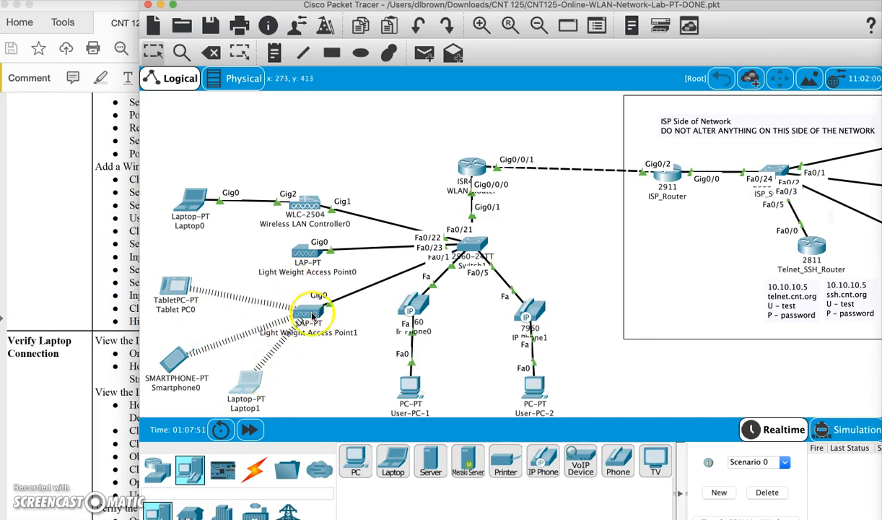
# Scroll the lab PDF to page 17, Part 8 – Wireless Network Proof, then return to Packet Tracer.
pyautogui.click(63, 423)
pyautogui.scroll(-5, 63, 427)
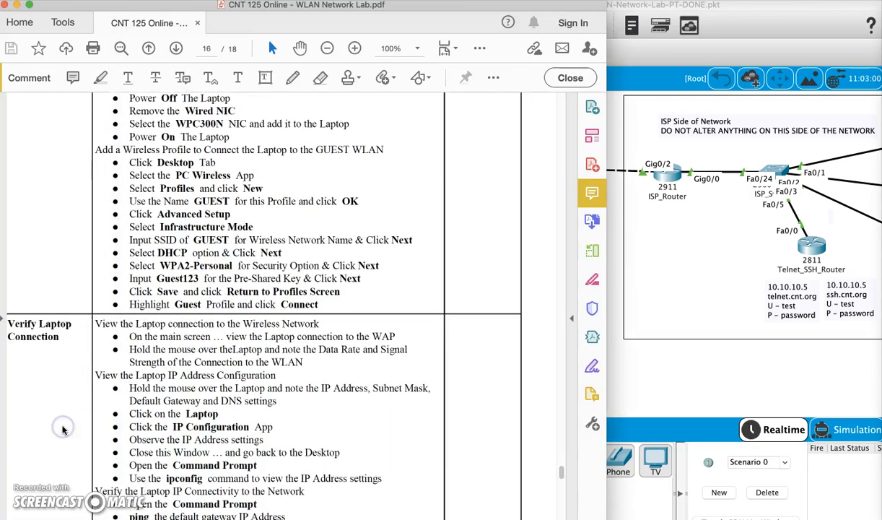
pyautogui.scroll(-10, 62, 430)
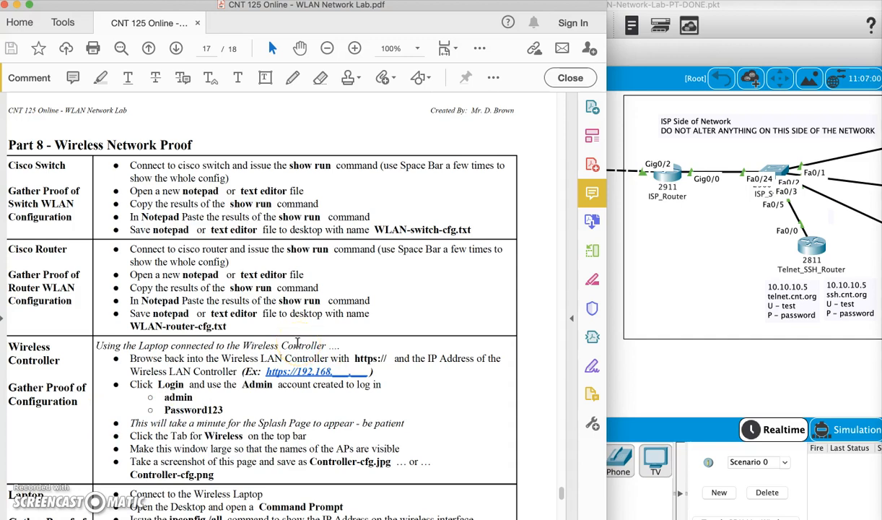
pyautogui.scroll(-1, 340, 286)
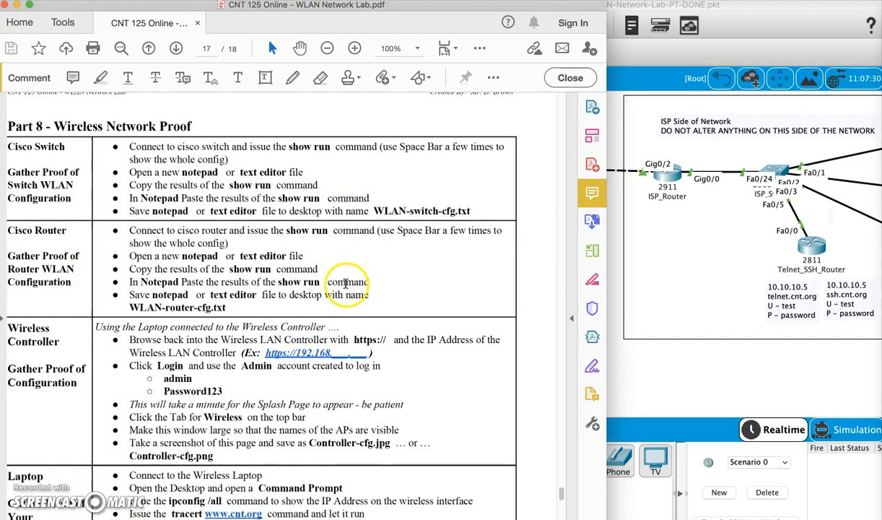
pyautogui.click(692, 387)
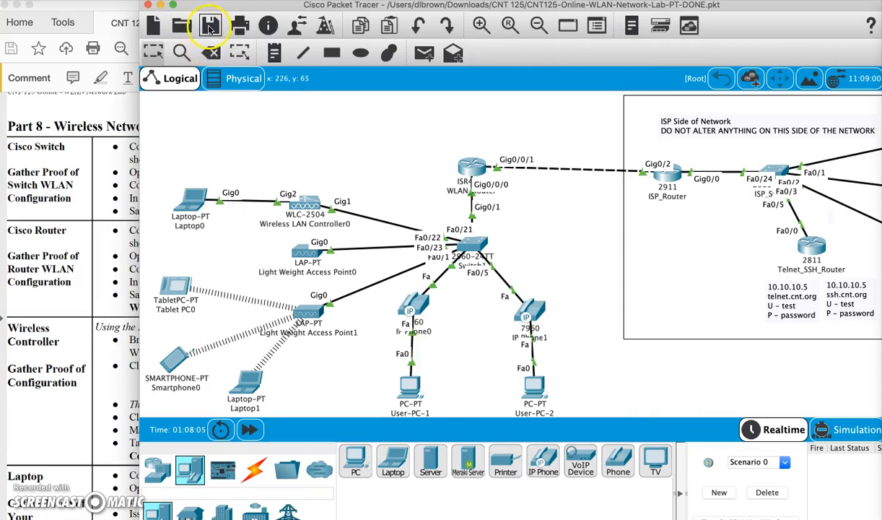
# In Switch1's CLI, enter privileged mode and display the full running-config with sh run.
pyautogui.click(376, 141)
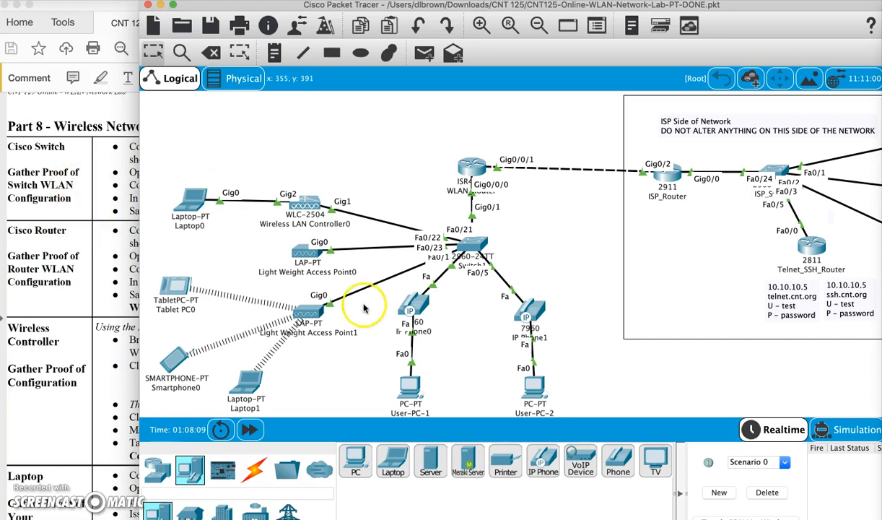
pyautogui.click(474, 243)
pyautogui.press('Return')
pyautogui.press('Return')
pyautogui.write('ena')
pyautogui.press('Return')
pyautogui.write('sh run')
pyautogui.press('Return')
pyautogui.press('space')
pyautogui.press('space')
pyautogui.press('space')
# Select and copy the entire WLAN_Switch running-config output, then start a new TextEdit document.
pyautogui.scroll(20, 455, 243)
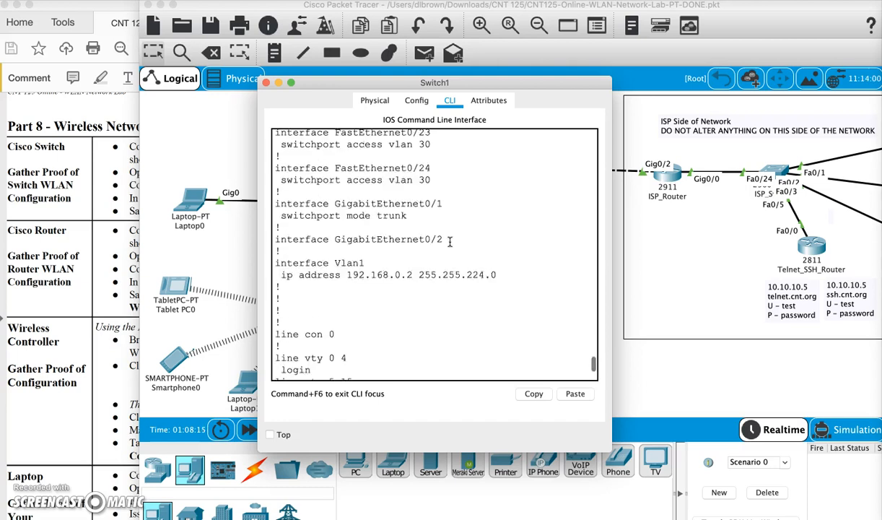
pyautogui.scroll(10, 451, 241)
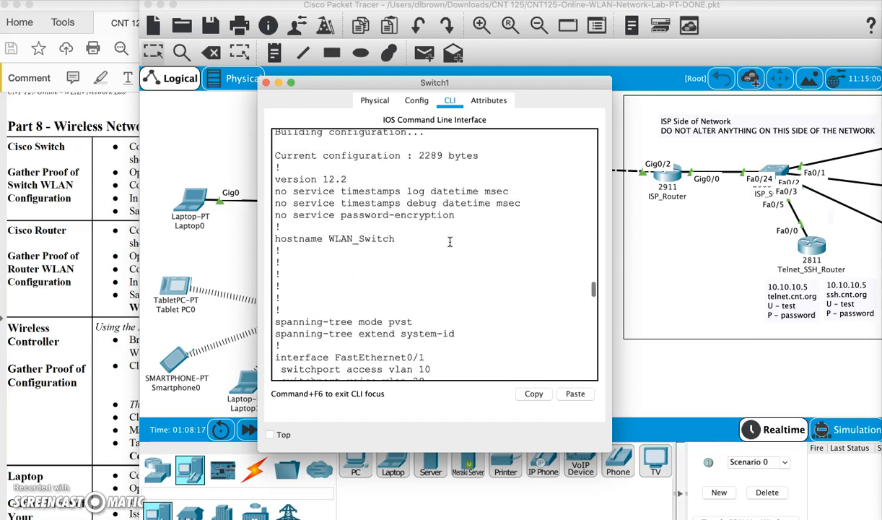
pyautogui.click(274, 208)
pyautogui.moveTo(276, 212); pyautogui.dragTo(433, 433)
pyautogui.click(534, 396)
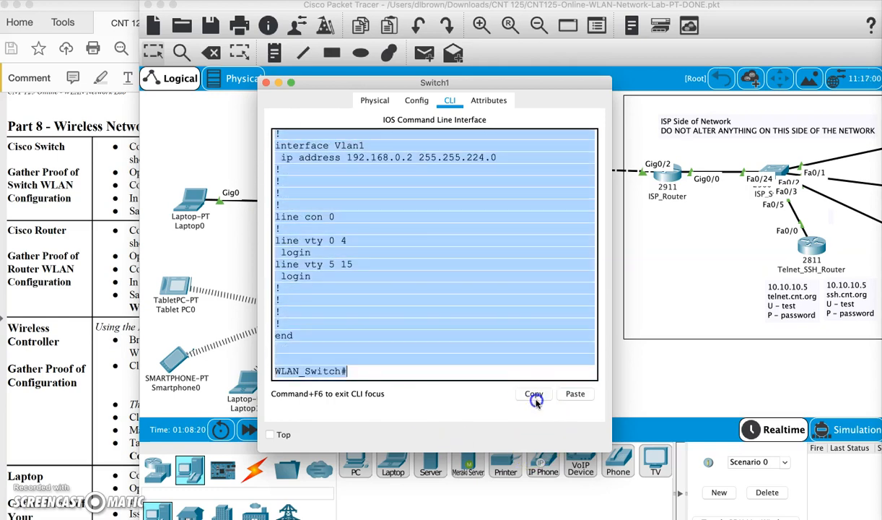
pyautogui.click(317, 508)
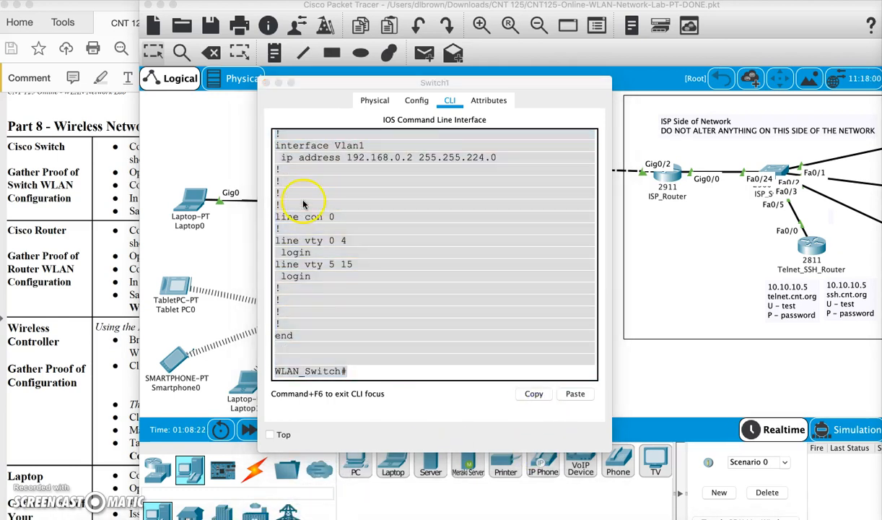
# Paste the switch config as plain text, save it as WLAN-Switch-cfg.txt on the Desktop, and close both windows.
pyautogui.click(134, 1)
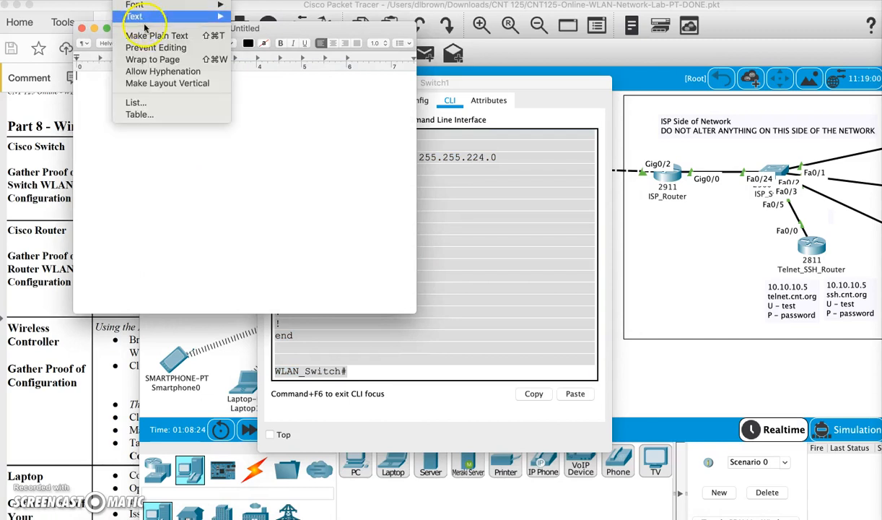
pyautogui.click(145, 33)
pyautogui.press('super+v')
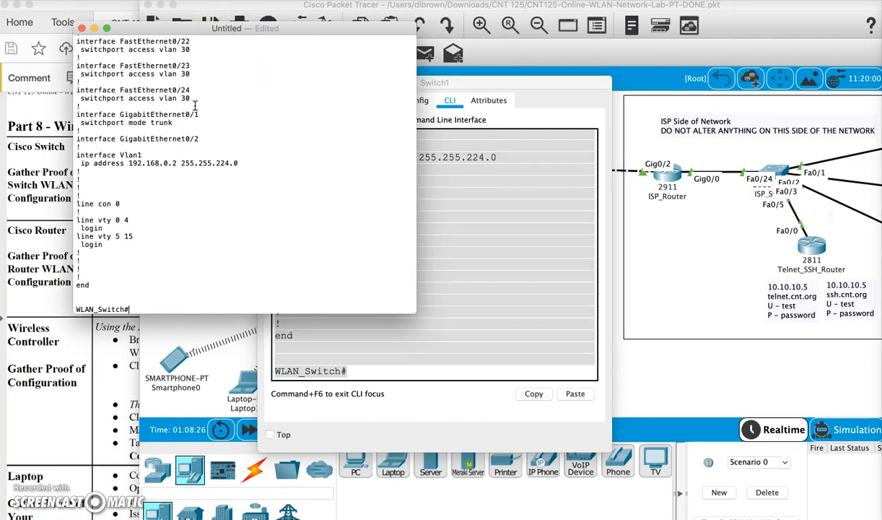
pyautogui.press('super+s')
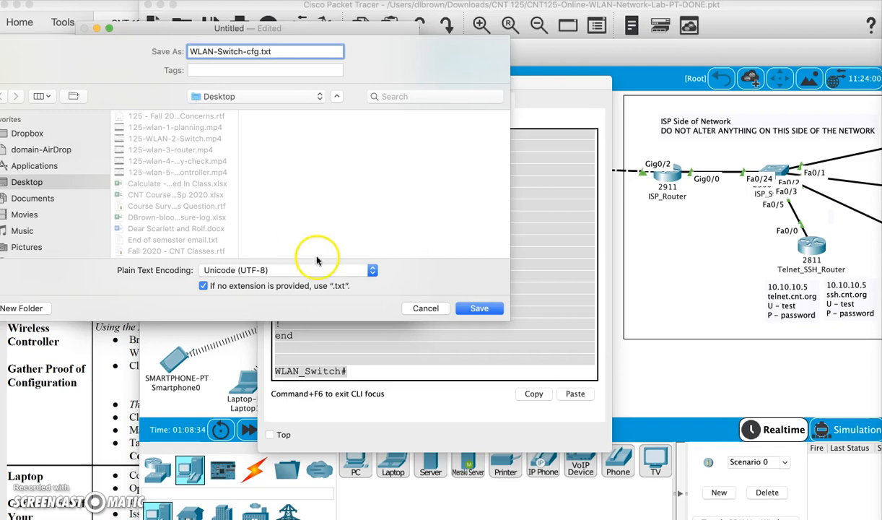
pyautogui.click(479, 308)
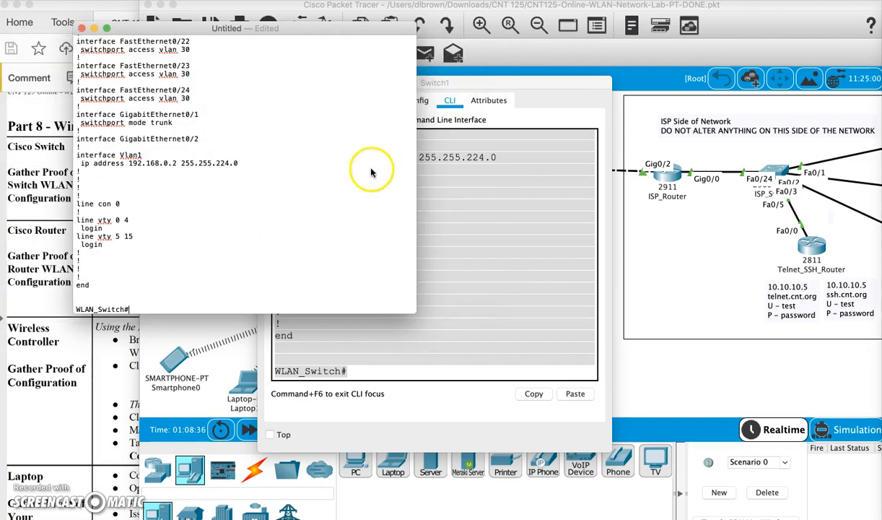
pyautogui.click(83, 29)
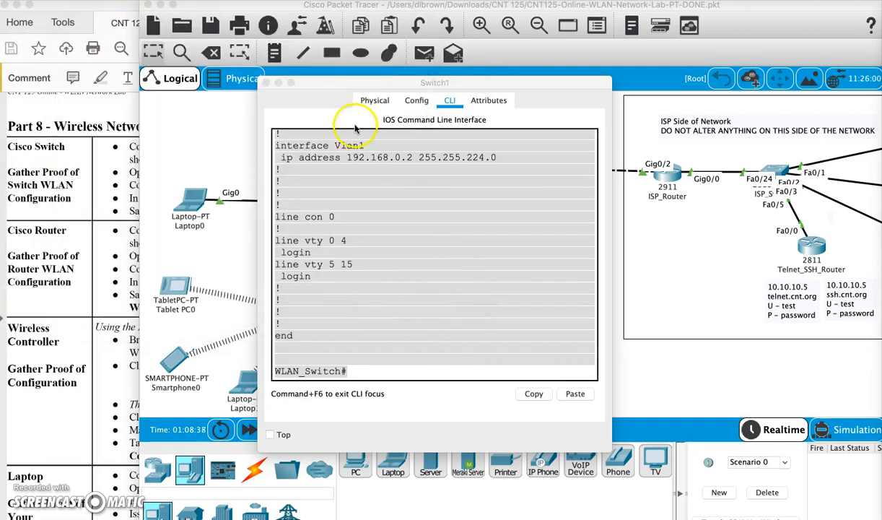
pyautogui.click(266, 82)
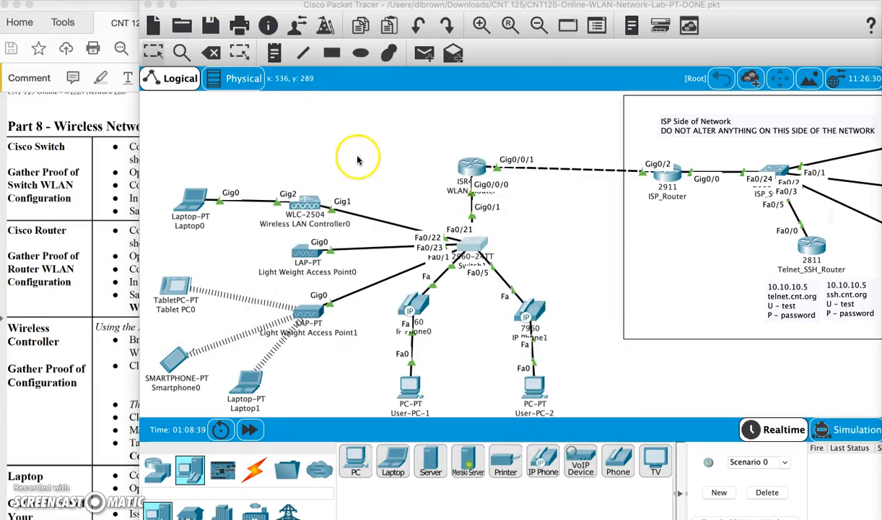
# In WLAN_Router's CLI, enter privileged mode and display the running-config with sh run.
pyautogui.click(475, 167)
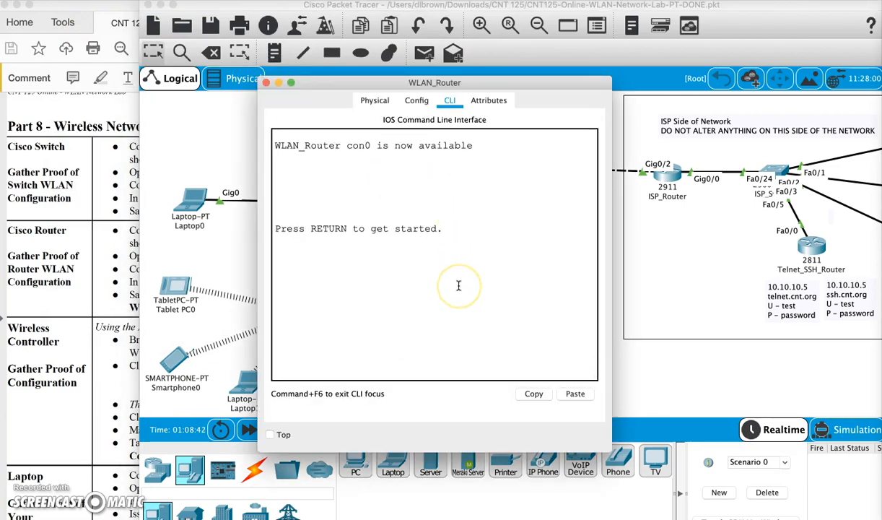
pyautogui.press('Return')
pyautogui.press('Return')
pyautogui.write('ena')
pyautogui.press('Return')
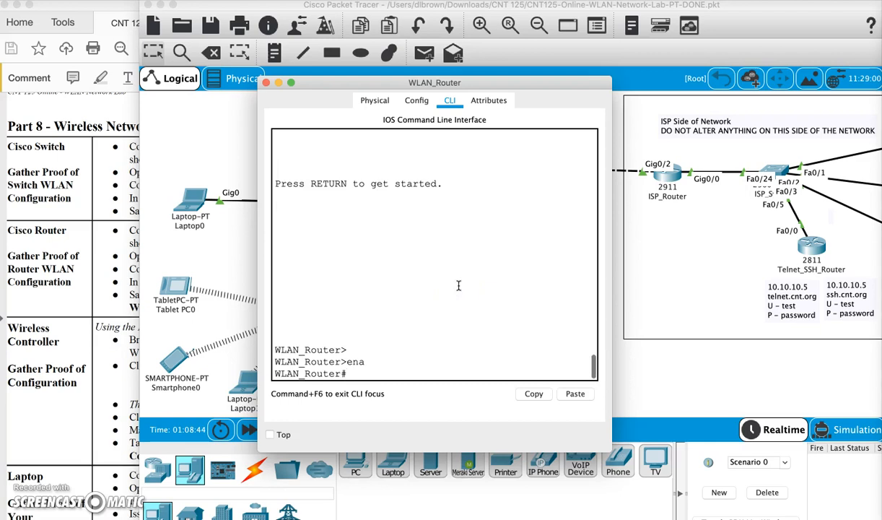
pyautogui.write('sh run')
pyautogui.press('Return')
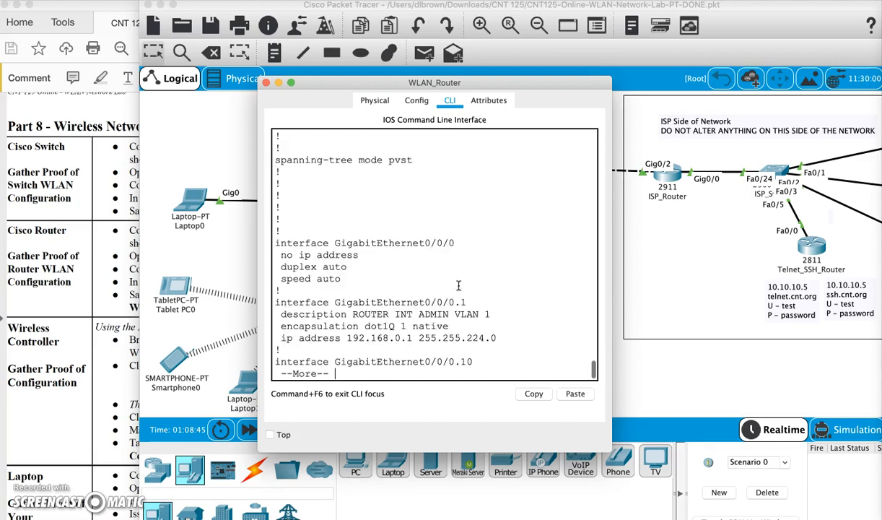
pyautogui.press('space')
pyautogui.press('space')
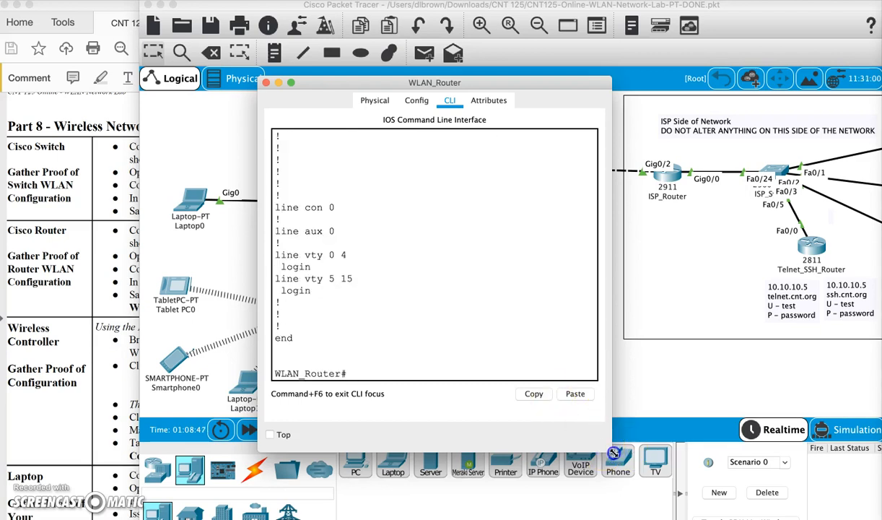
# Enlarge the console, select the config from 'sh run' to 'end', copy it, and start a TextEdit document.
pyautogui.moveTo(612, 458); pyautogui.dragTo(704, 517)
pyautogui.scroll(15, 465, 331)
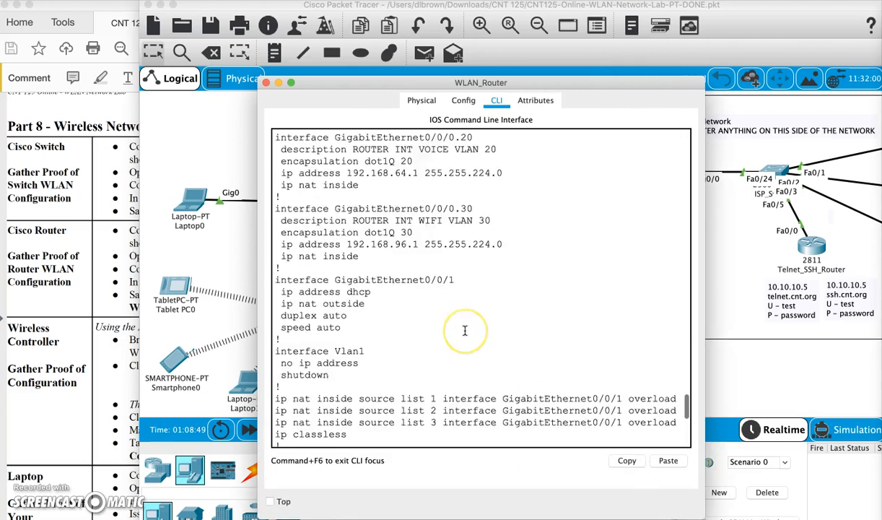
pyautogui.scroll(15, 465, 330)
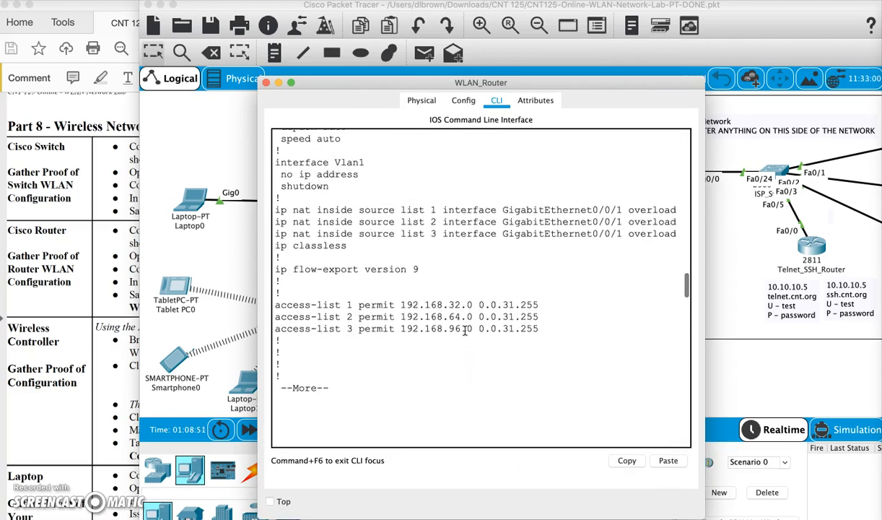
pyautogui.scroll(15, 465, 331)
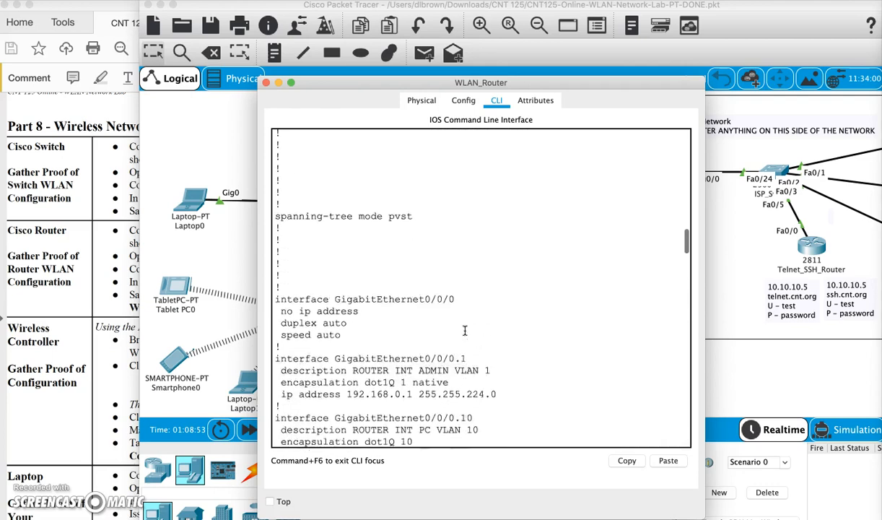
pyautogui.scroll(8, 465, 331)
pyautogui.click(292, 243)
pyautogui.moveTo(278, 217); pyautogui.dragTo(501, 431)
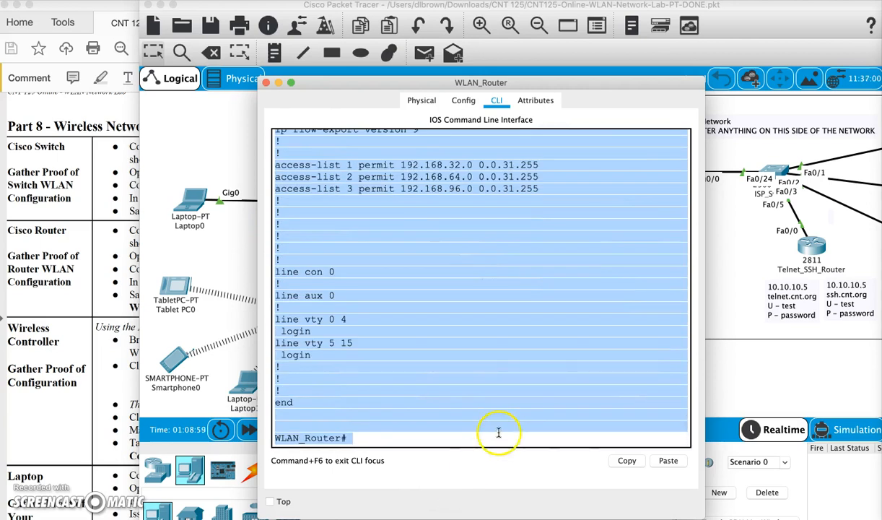
pyautogui.click(629, 467)
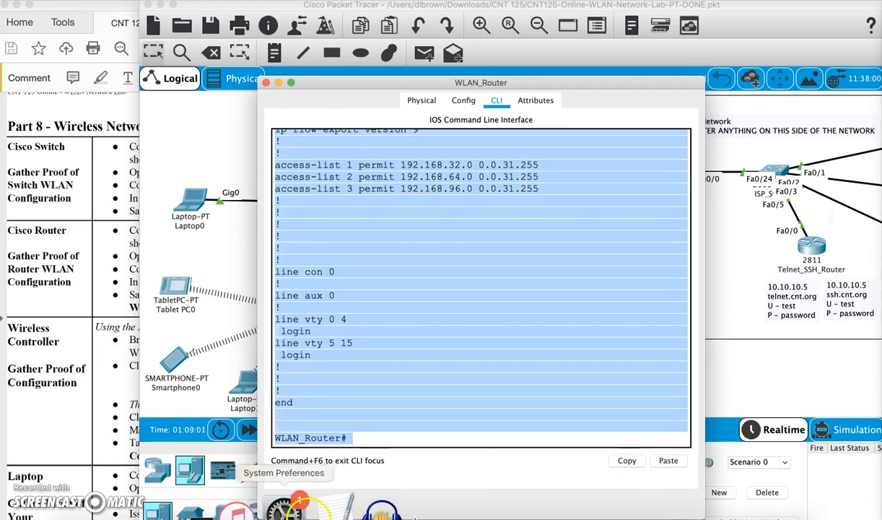
pyautogui.click(325, 505)
pyautogui.click(166, 103)
# Make the document plain text, paste the router's running-config, and review it.
pyautogui.click(133, 2)
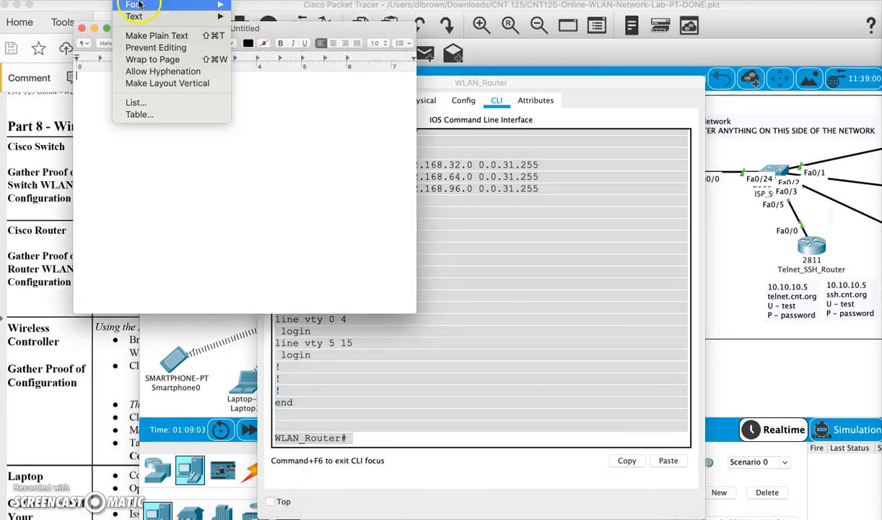
pyautogui.click(152, 35)
pyautogui.click(146, 120)
pyautogui.press('super+v')
pyautogui.scroll(15, 143, 118)
pyautogui.scroll(-3, 143, 118)
pyautogui.scroll(10, 143, 118)
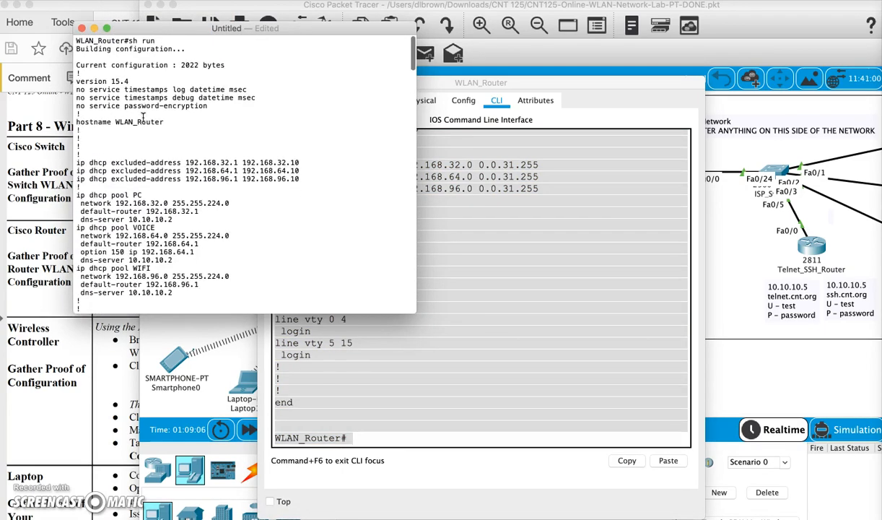
pyautogui.scroll(-12, 142, 118)
pyautogui.scroll(-15, 143, 117)
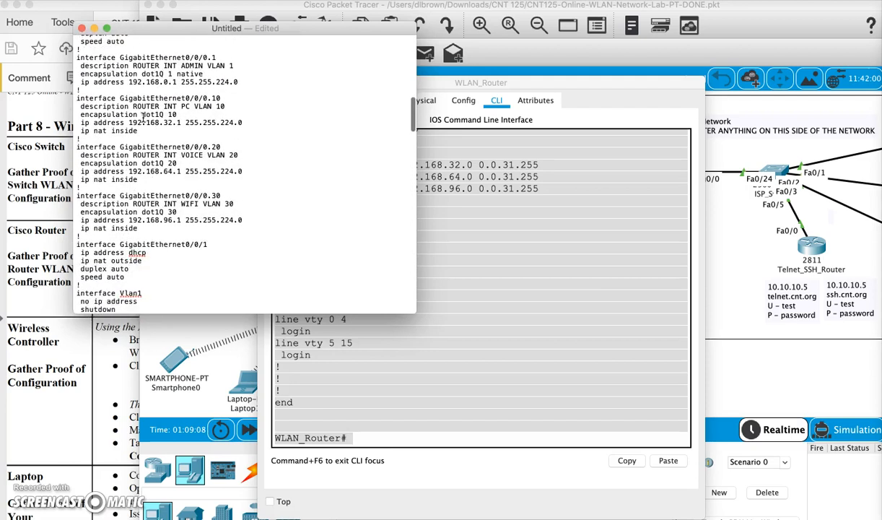
pyautogui.scroll(-5, 142, 117)
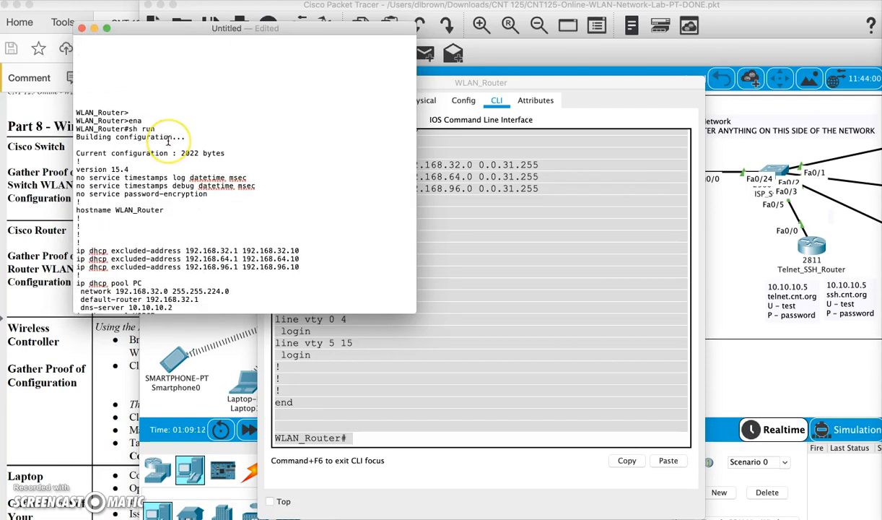
pyautogui.scroll(-2, 167, 139)
pyautogui.click(137, 90)
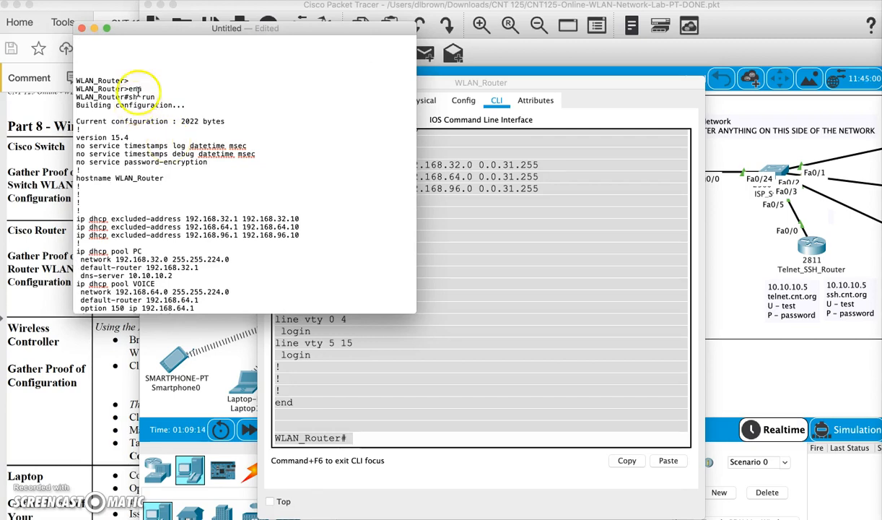
pyautogui.scroll(-15, 154, 104)
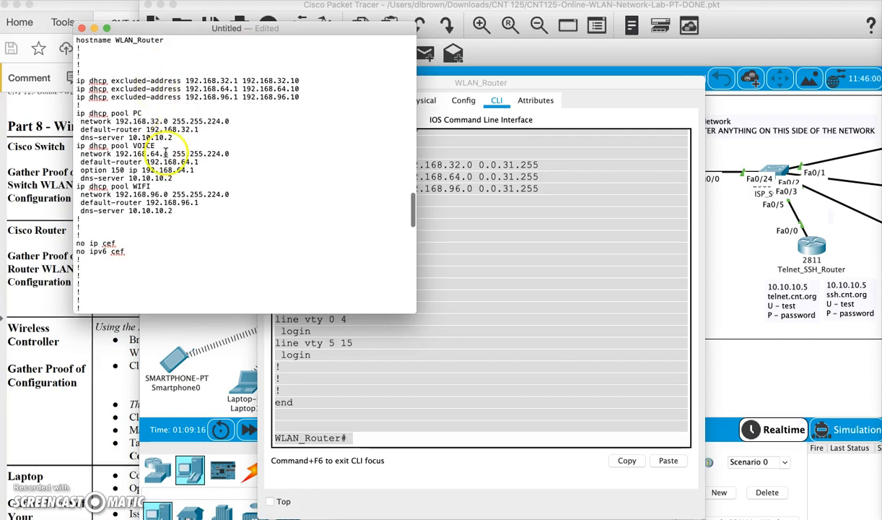
pyautogui.scroll(-15, 165, 152)
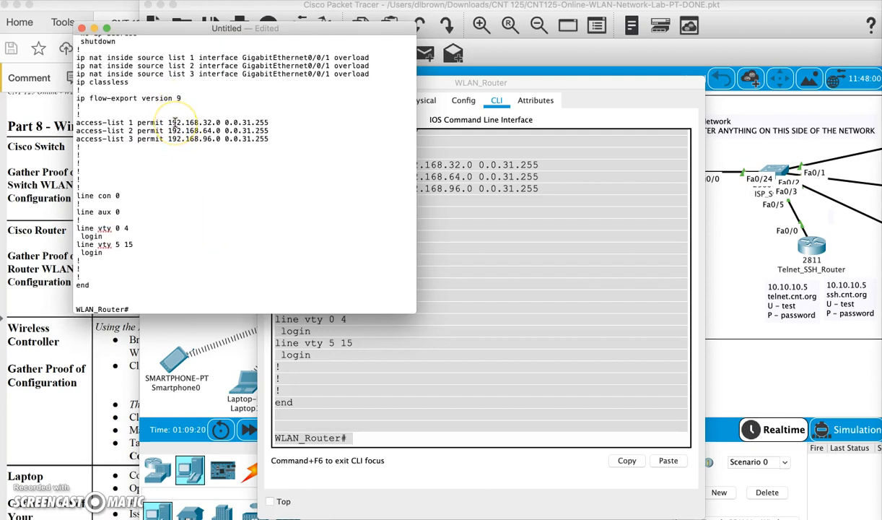
# Save the document as WLAN-Router-cfg.txt on the Desktop and close it.
pyautogui.press('super+s')
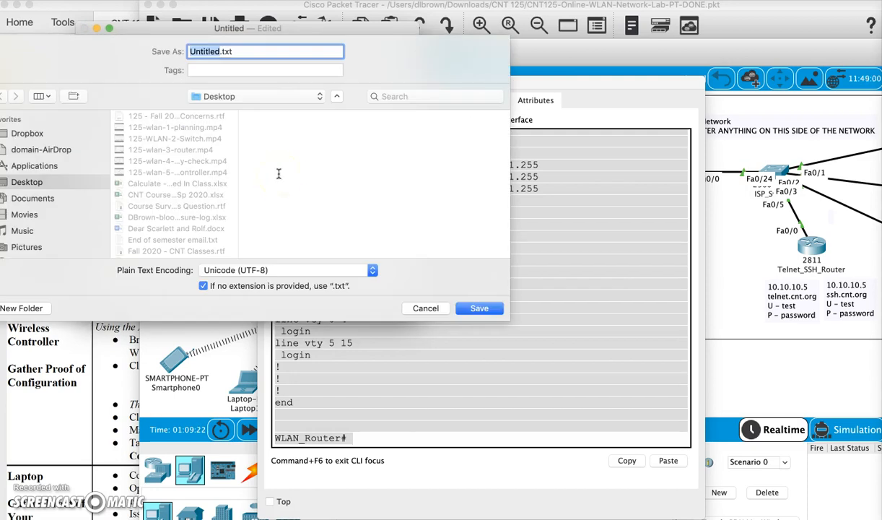
pyautogui.write('-Router-cfg')
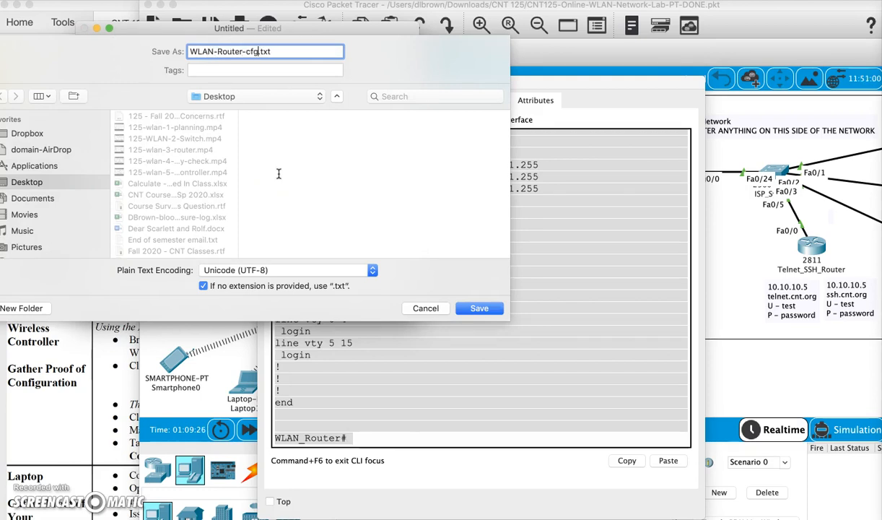
pyautogui.press('Return')
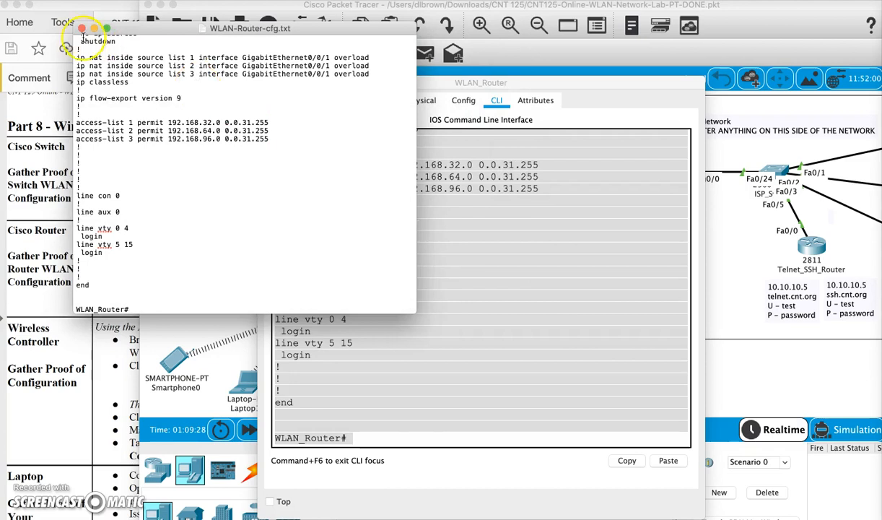
pyautogui.click(81, 30)
# Close the router CLI, check the lab instructions, and open Laptop0's Web Browser.
pyautogui.click(249, 81)
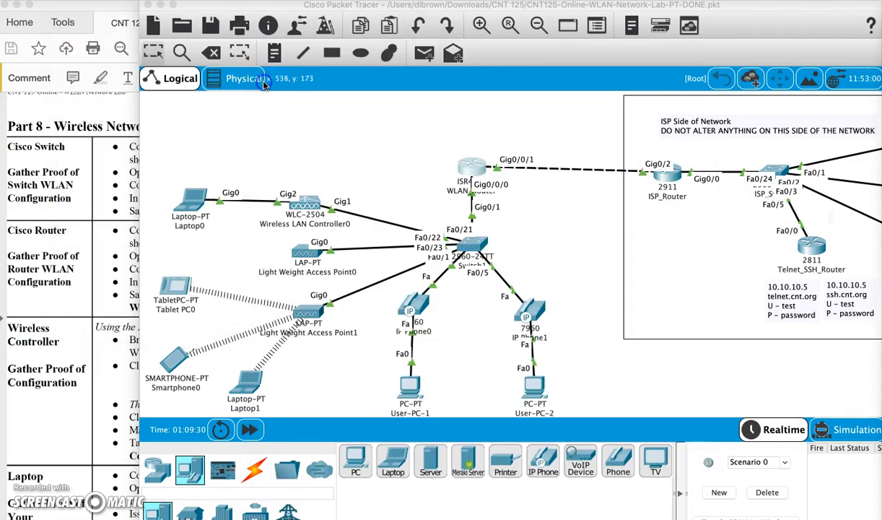
pyautogui.click(78, 262)
pyautogui.scroll(-3, 75, 303)
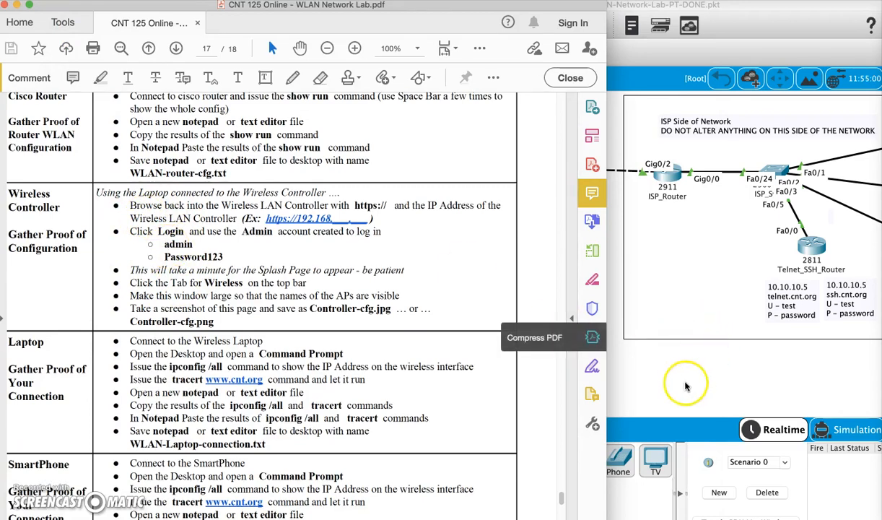
pyautogui.click(653, 365)
pyautogui.click(191, 203)
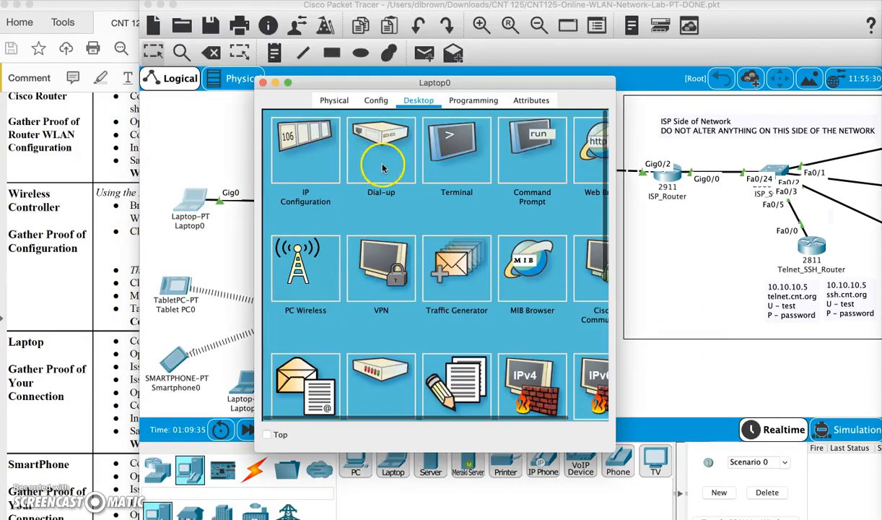
pyautogui.click(527, 154)
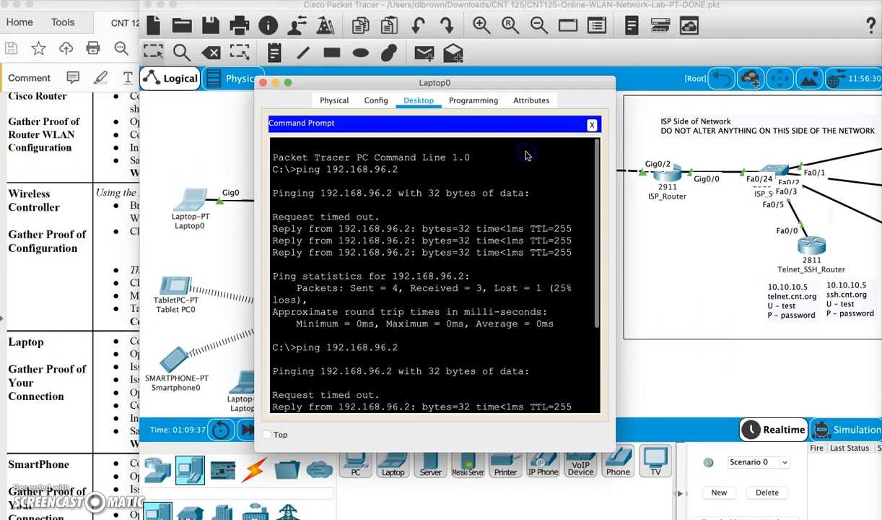
pyautogui.click(575, 119)
pyautogui.click(587, 163)
pyautogui.click(367, 144)
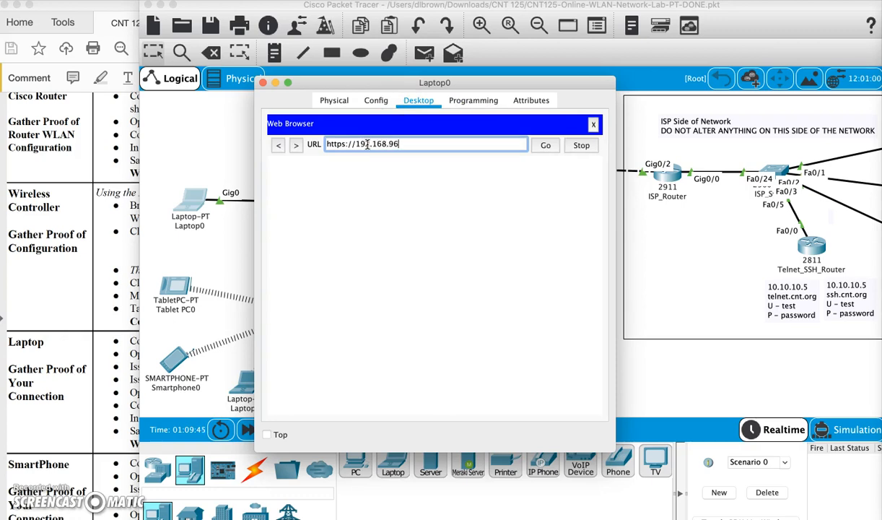
pyautogui.press('Return')
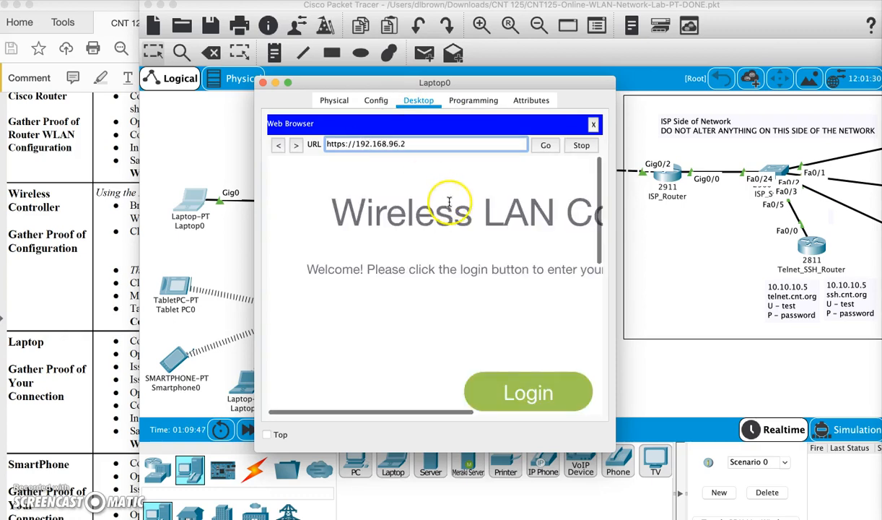
pyautogui.click(522, 389)
pyautogui.write('adm')
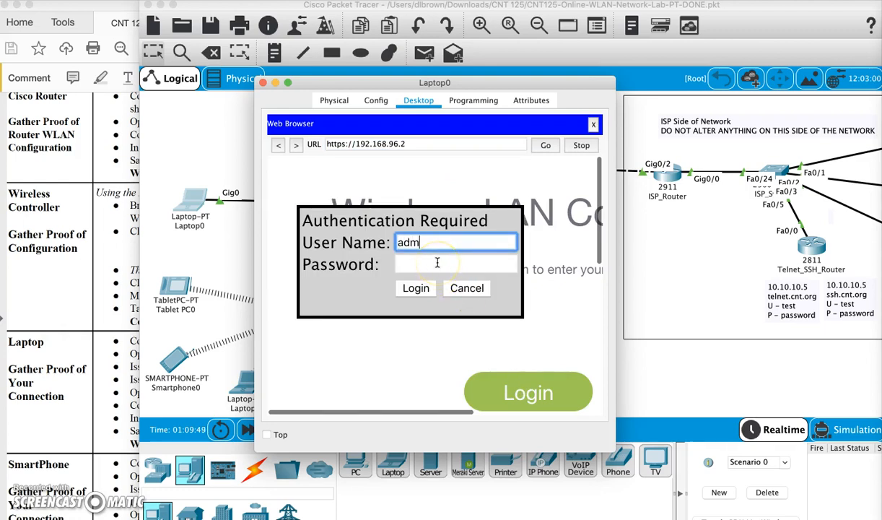
pyautogui.write('in')
pyautogui.click(437, 263)
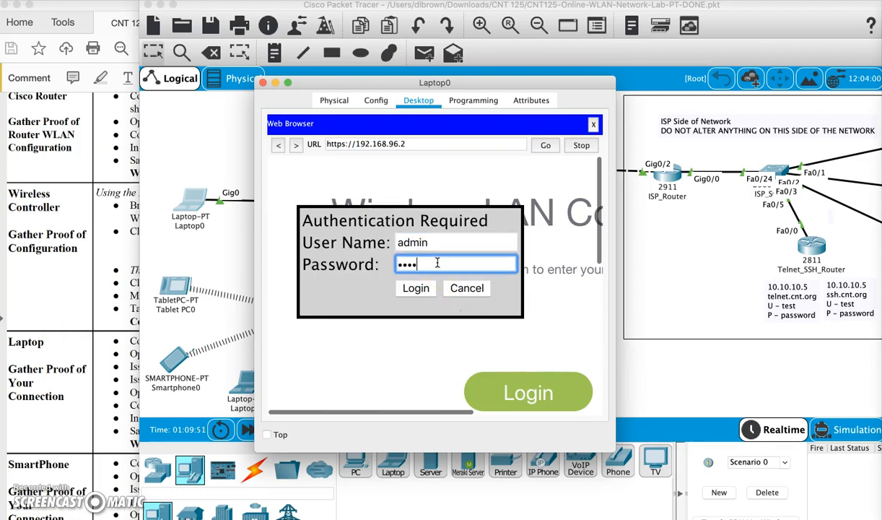
pyautogui.press('Return')
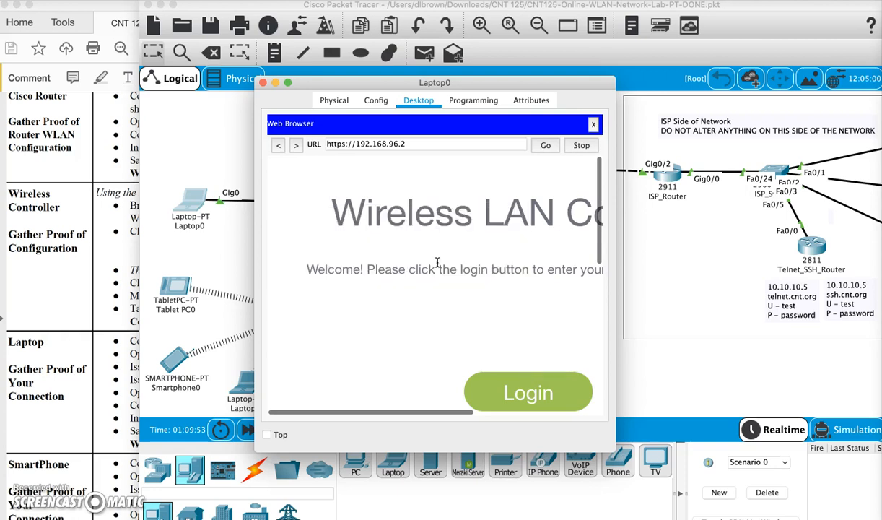
pyautogui.moveTo(615, 451); pyautogui.dragTo(861, 519)
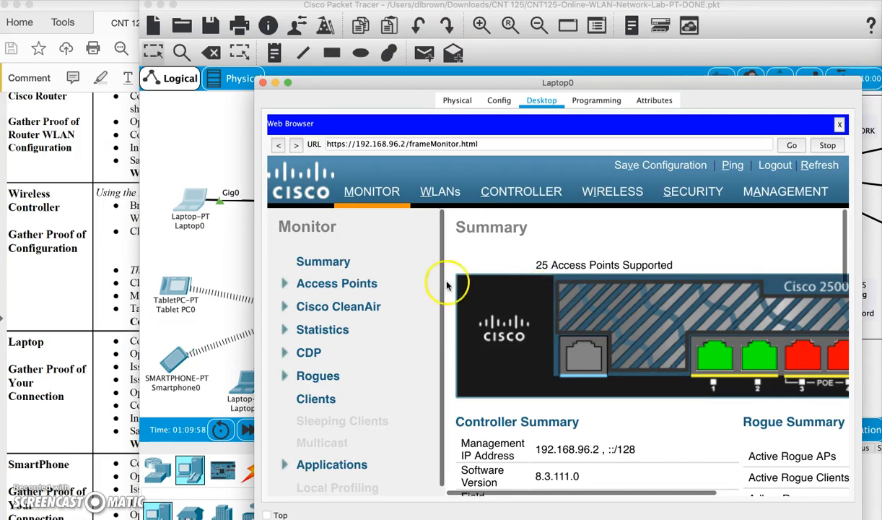
# Show the controller's Wireless page with both access points, screenshot it, and close Laptop0.
pyautogui.click(47, 258)
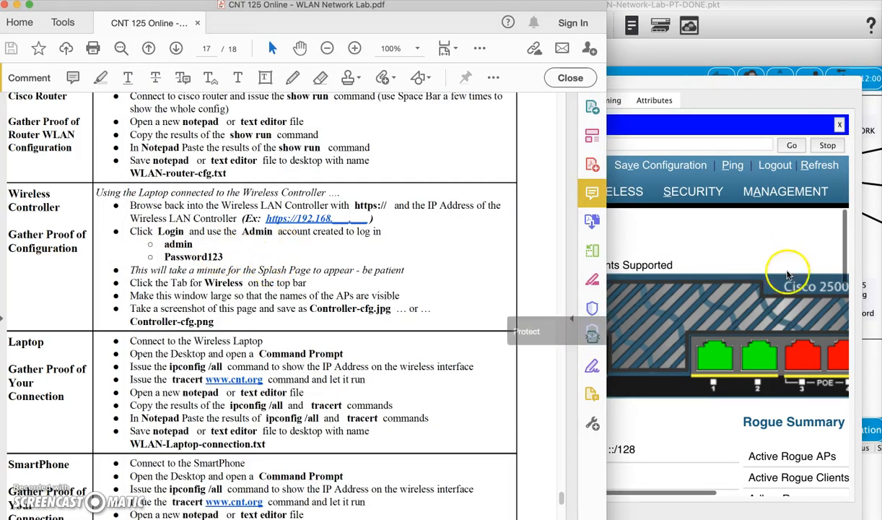
pyautogui.scroll(-3, 289, 256)
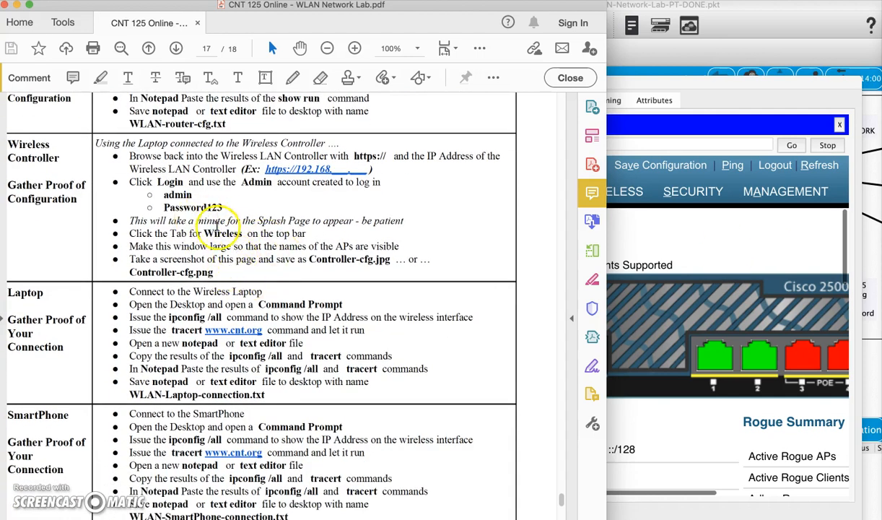
pyautogui.click(727, 243)
pyautogui.click(610, 192)
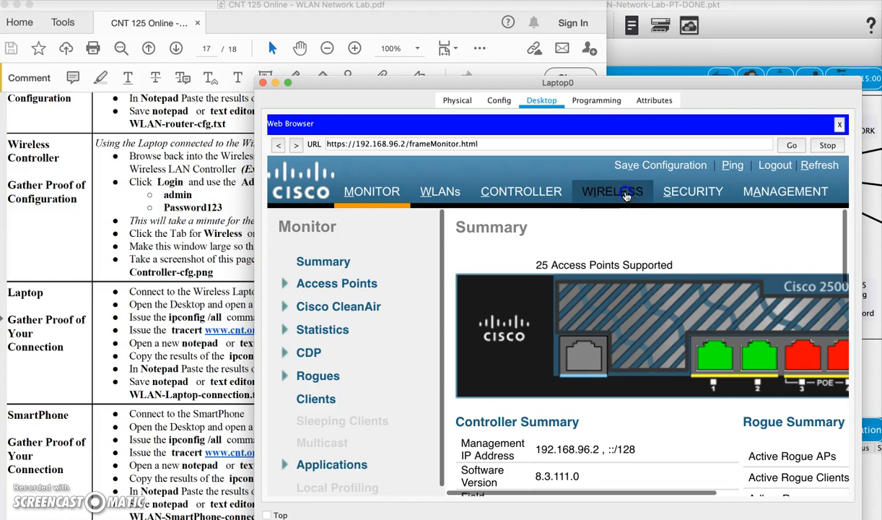
pyautogui.moveTo(600, 83); pyautogui.dragTo(482, 12)
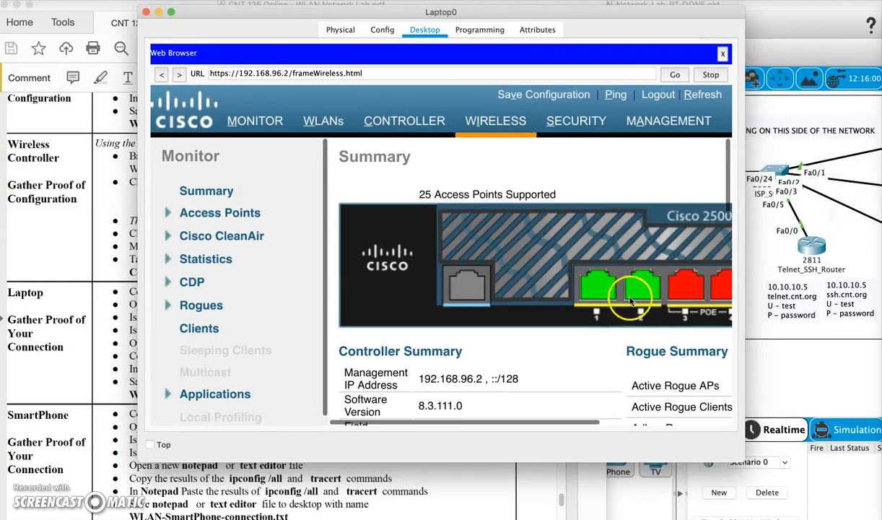
pyautogui.moveTo(739, 461); pyautogui.dragTo(857, 507)
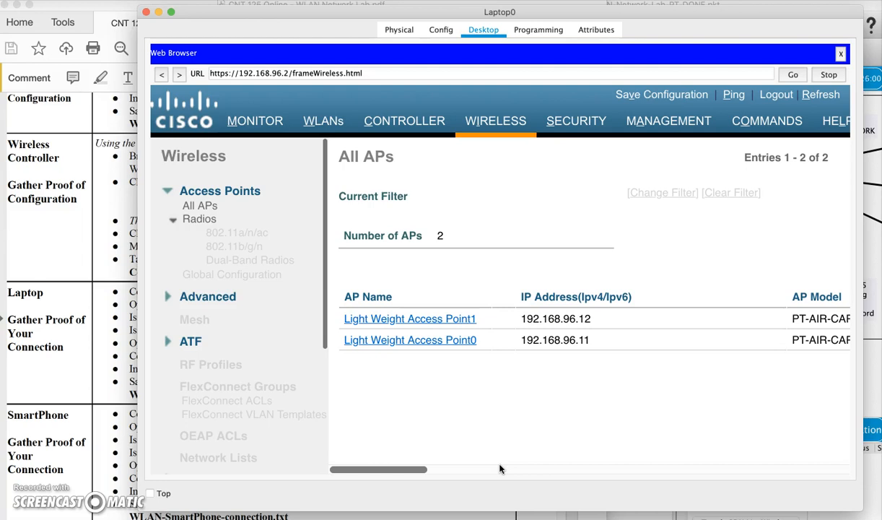
pyautogui.moveTo(133, 1); pyautogui.dragTo(872, 514)
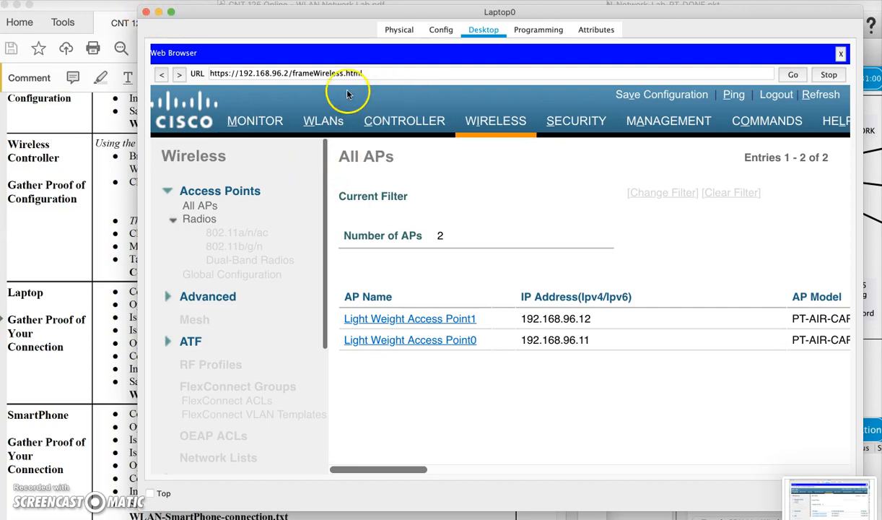
pyautogui.click(146, 13)
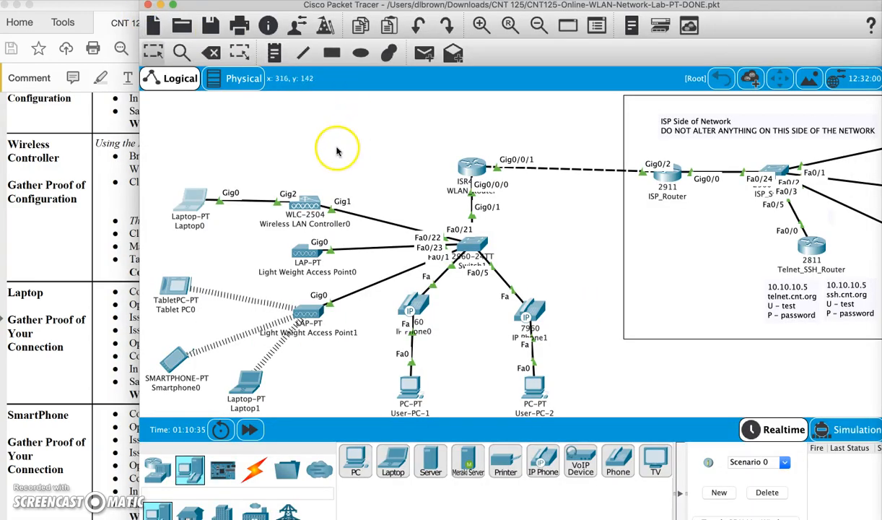
# Minimize the open windows and move the new screenshot into open desktop space.
pyautogui.click(160, 5)
pyautogui.click(20, 5)
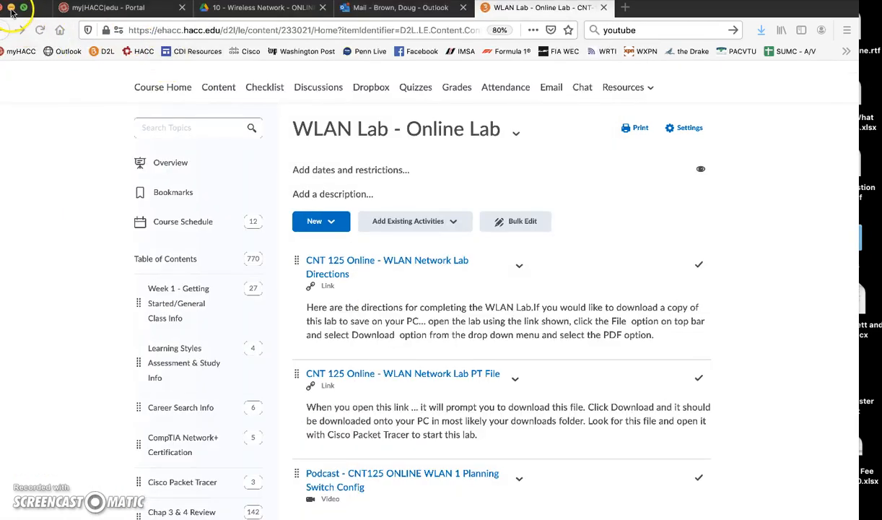
pyautogui.click(11, 8)
pyautogui.click(653, 386)
pyautogui.click(697, 446)
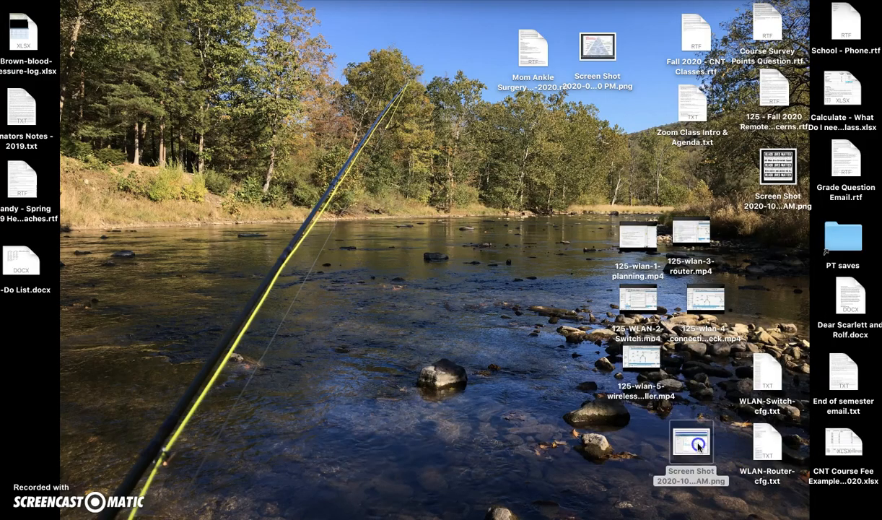
pyautogui.moveTo(697, 446); pyautogui.dragTo(519, 187)
# Rename the screenshot to WLAN-Controller.png, preview it to check, then bring the lab PDF back.
pyautogui.click(527, 221)
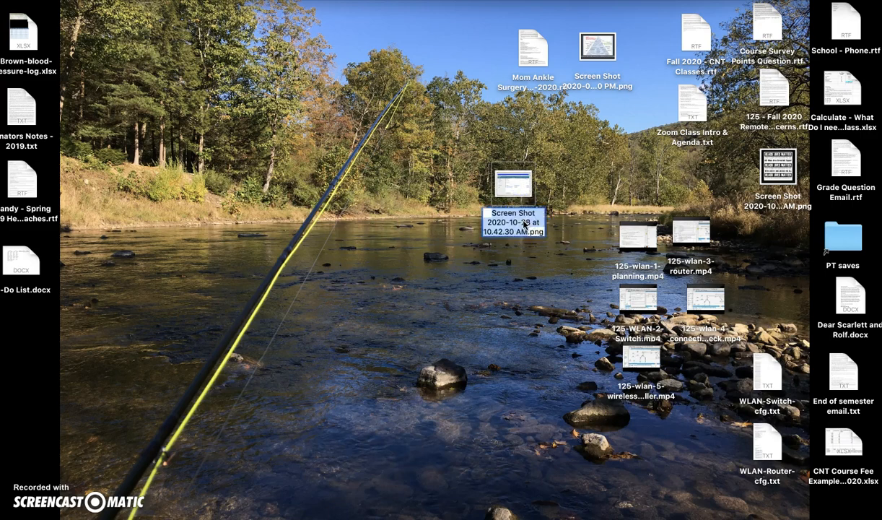
pyautogui.write('W')
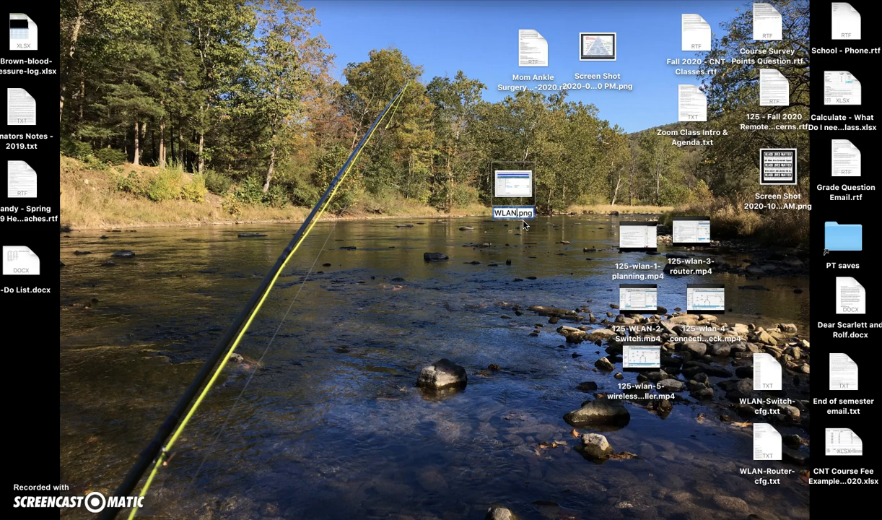
pyautogui.write('LAN-Controller')
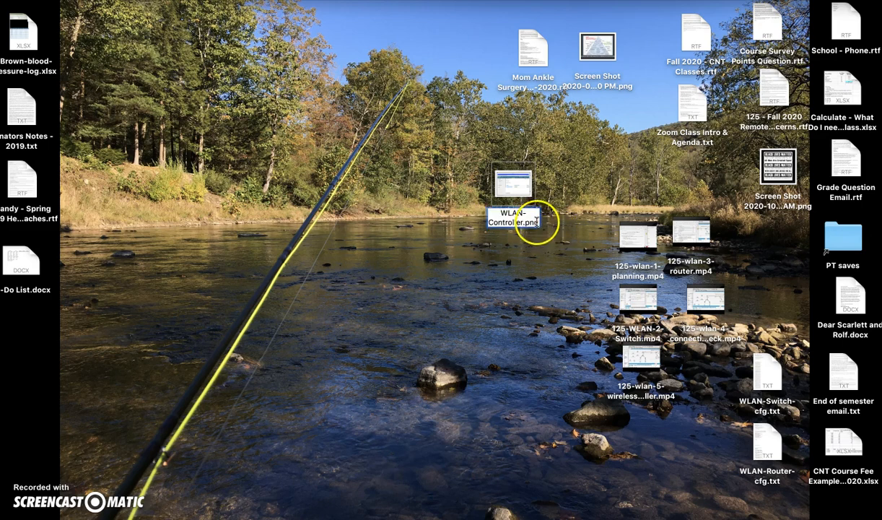
pyautogui.press('Return')
pyautogui.moveTo(514, 182); pyautogui.dragTo(543, 319)
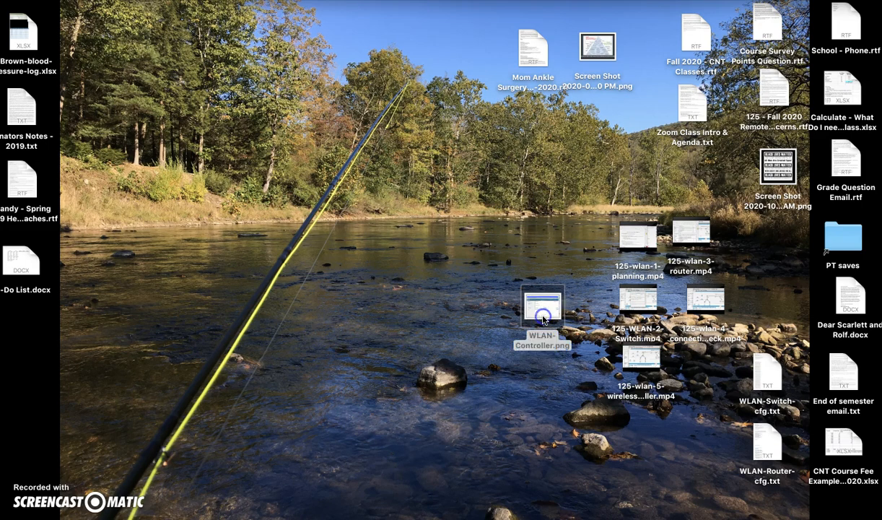
pyautogui.doubleClick(543, 318)
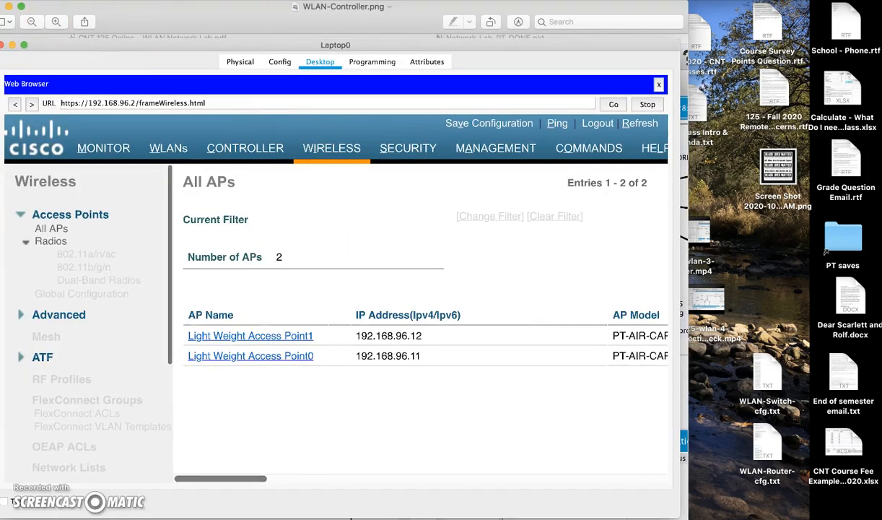
pyautogui.click(1, 5)
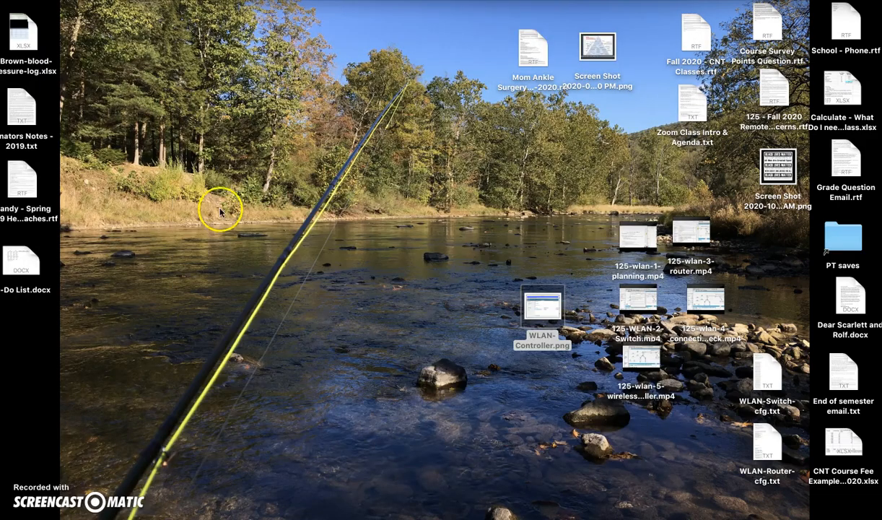
pyautogui.click(592, 507)
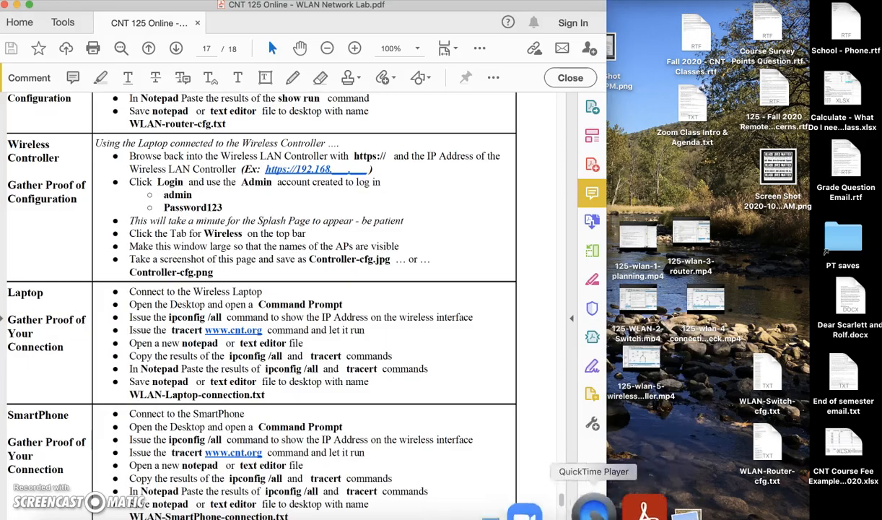
# Bring the lab PDF beside Packet Tracer and scroll to page 17's Laptop and SmartPhone proof steps.
pyautogui.click(514, 507)
pyautogui.click(22, 325)
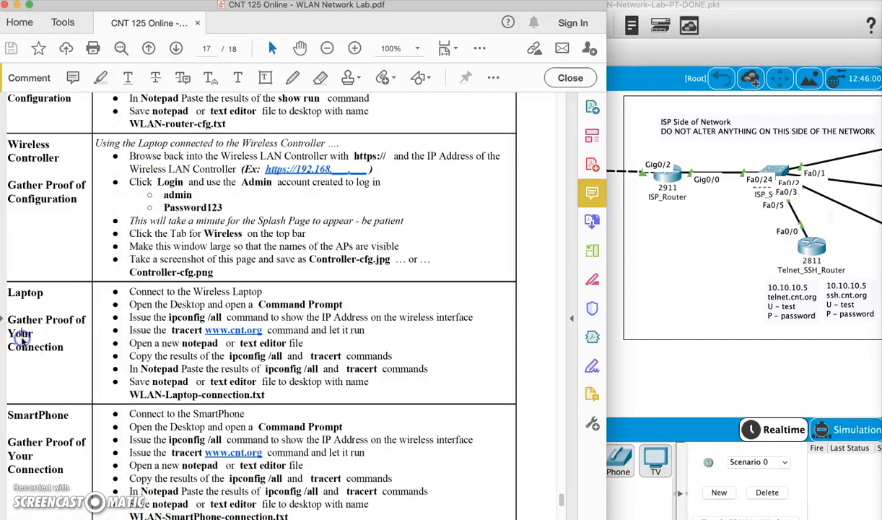
pyautogui.scroll(-1, 122, 354)
pyautogui.scroll(-10, 130, 361)
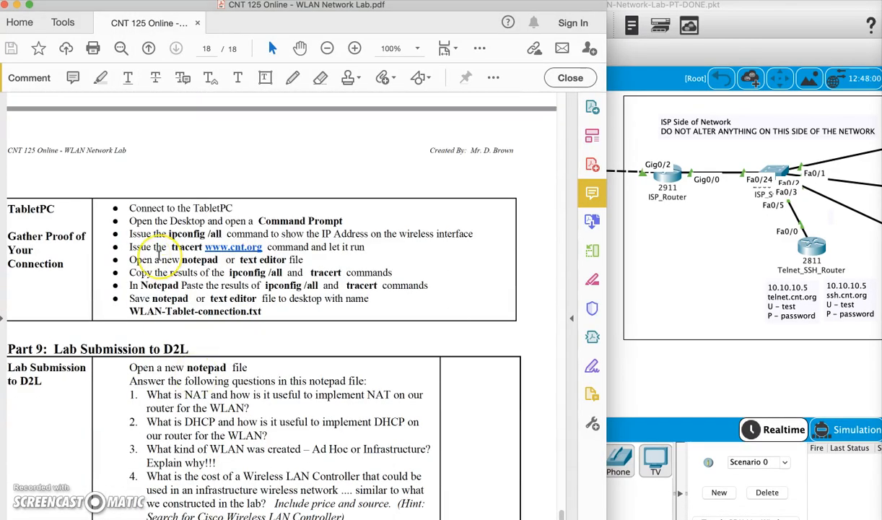
pyautogui.scroll(10, 158, 256)
pyautogui.scroll(-1, 158, 256)
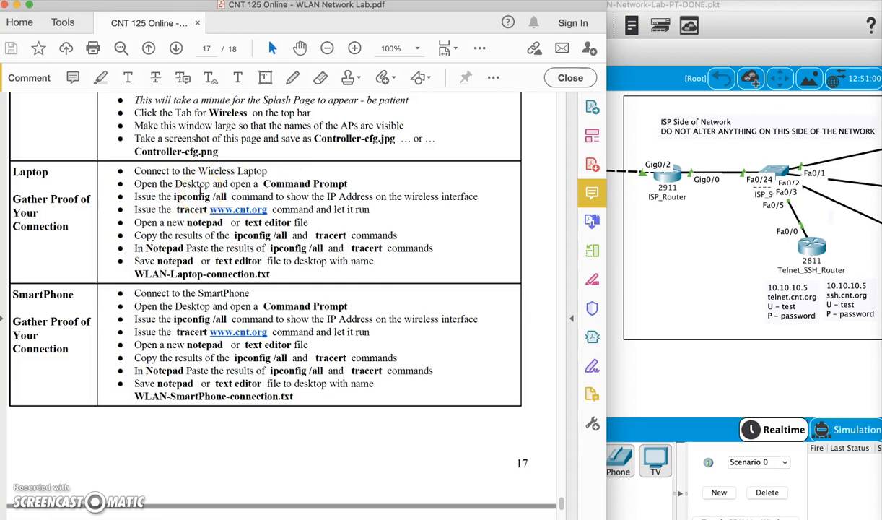
# Run ipconfig /all in Laptop1's Command Prompt, correcting the mistyped first attempt.
pyautogui.click(635, 376)
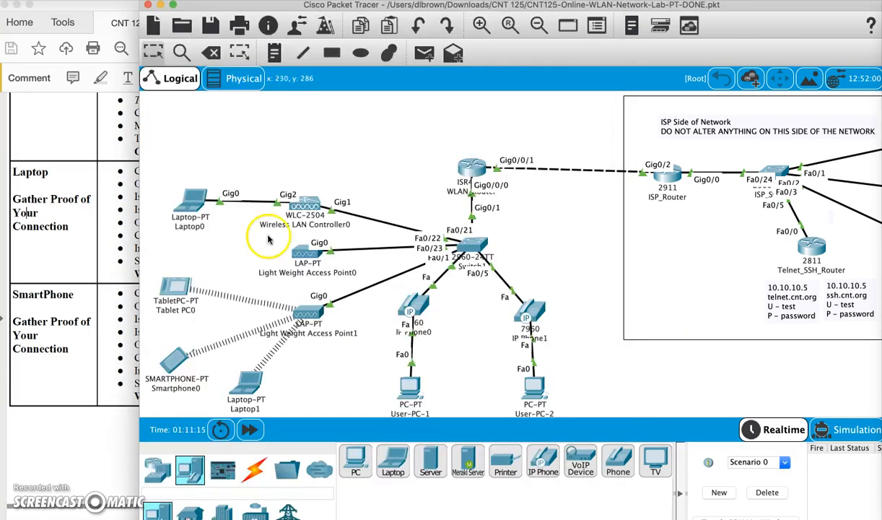
pyautogui.click(236, 368)
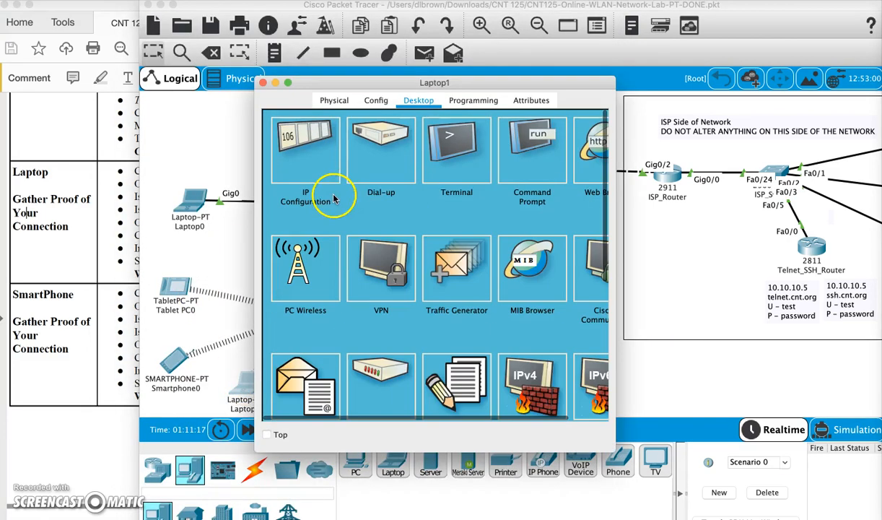
pyautogui.click(518, 148)
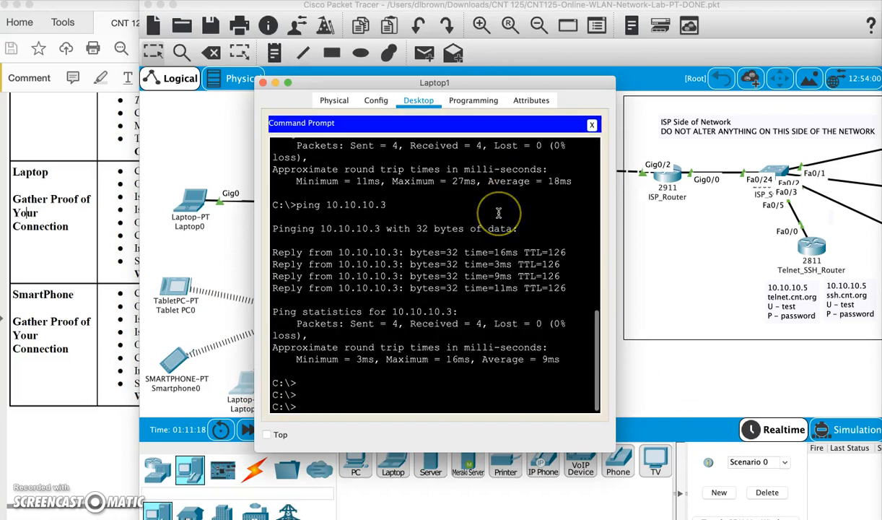
pyautogui.press('Return')
pyautogui.press('Return')
pyautogui.press('Return')
pyautogui.press('Return')
pyautogui.press('Return')
pyautogui.press('Return')
pyautogui.press('Return')
pyautogui.press('Return')
pyautogui.press('Return')
pyautogui.press('Return')
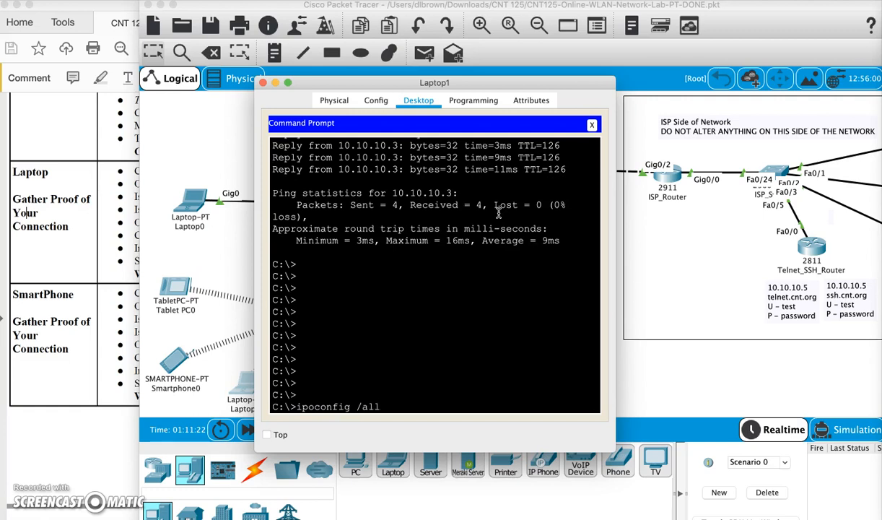
pyautogui.write('ipoconfig /all')
pyautogui.press('Return')
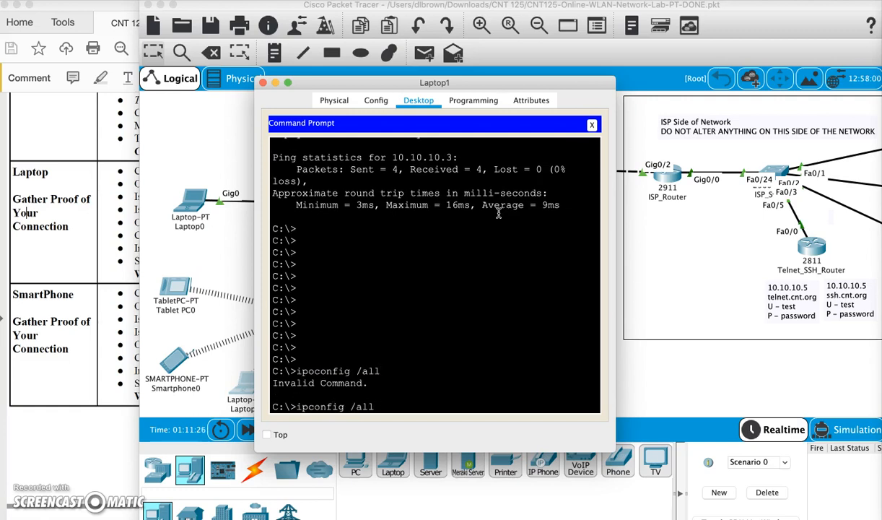
pyautogui.write('ipconfig /all')
pyautogui.press('Return')
pyautogui.press('space')
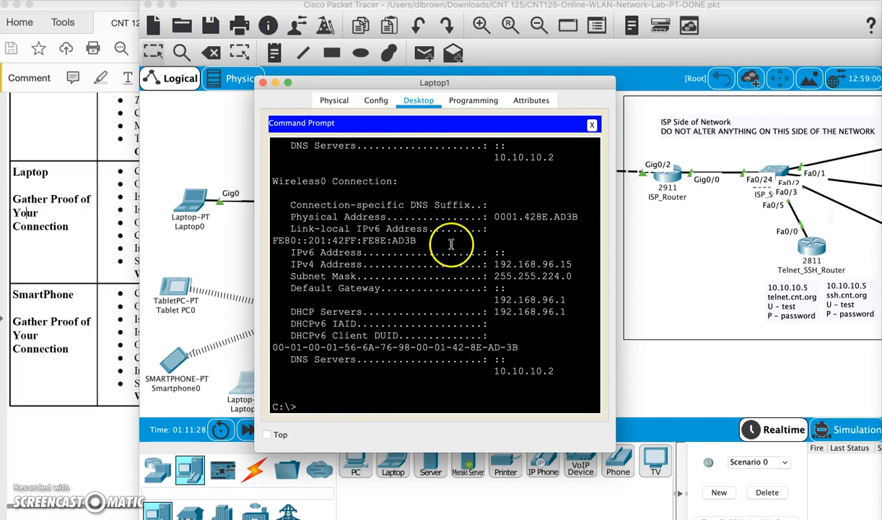
pyautogui.moveTo(289, 181); pyautogui.dragTo(580, 381)
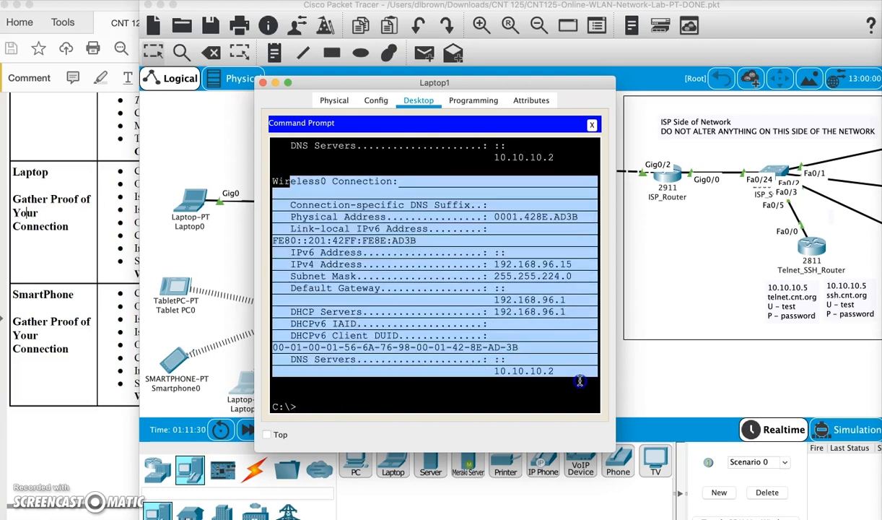
pyautogui.click(383, 377)
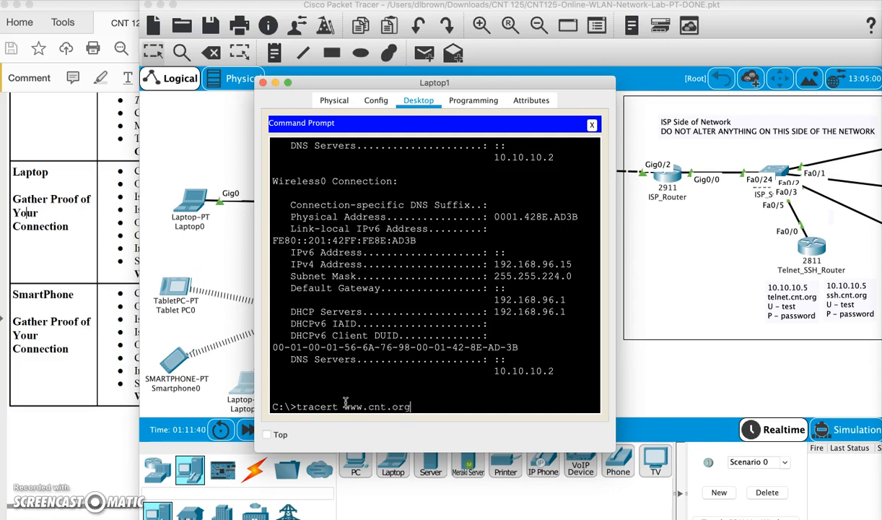
pyautogui.press('Return')
pyautogui.moveTo(611, 450); pyautogui.dragTo(787, 498)
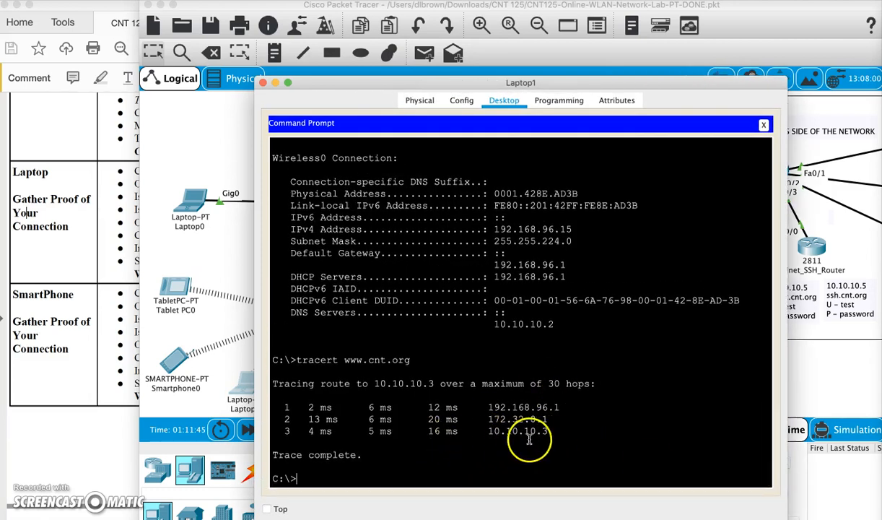
pyautogui.scroll(5, 508, 382)
pyautogui.scroll(5, 516, 378)
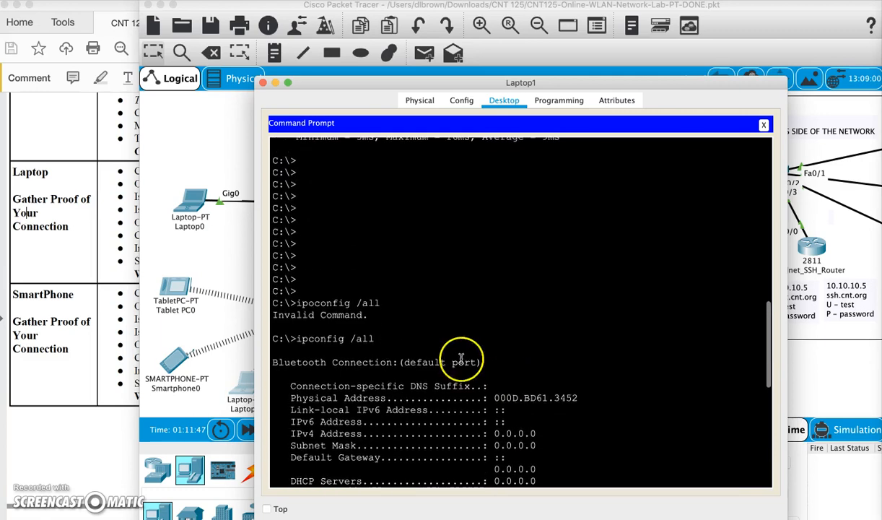
pyautogui.moveTo(276, 336); pyautogui.dragTo(494, 506)
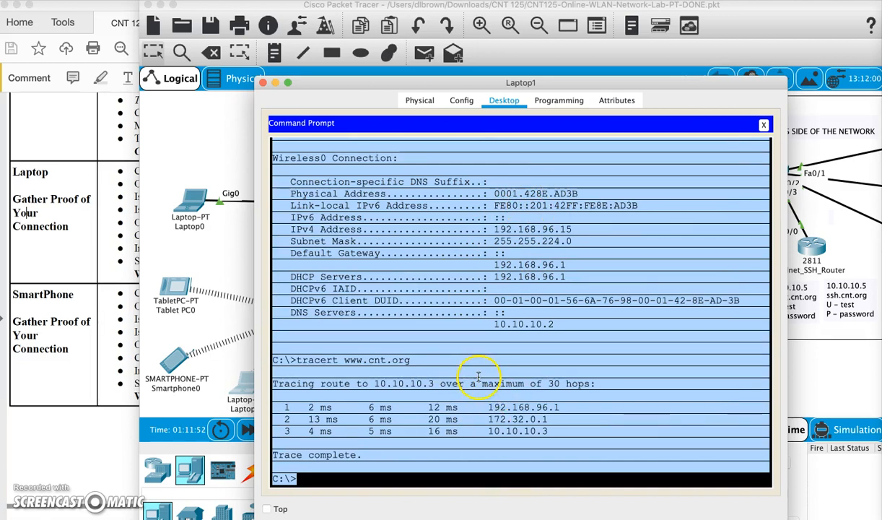
pyautogui.rightClick(574, 401)
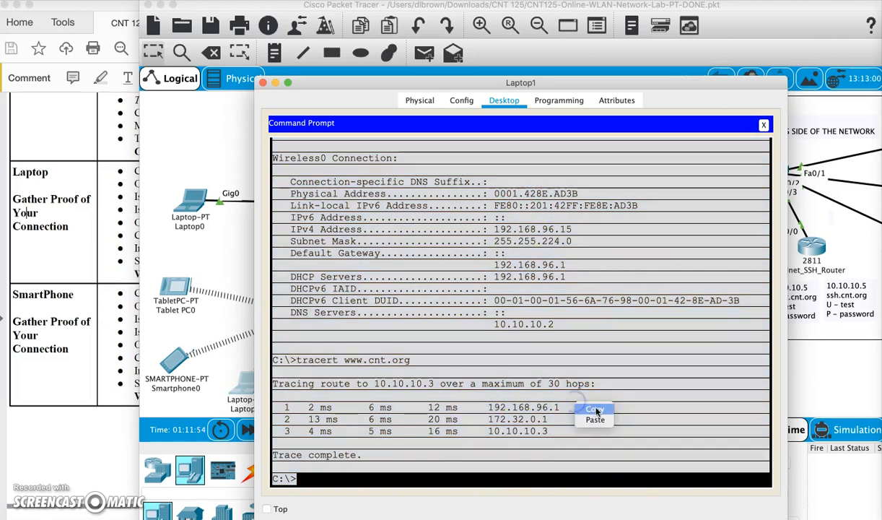
pyautogui.click(593, 404)
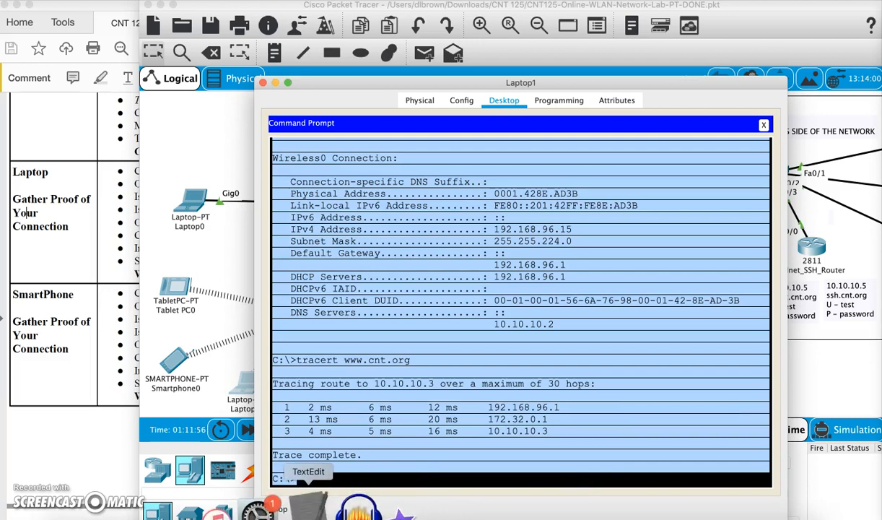
pyautogui.click(306, 508)
# Paste Laptop1's output as plain text, save it as WLAN-Laptop.txt, and close TextEdit and Laptop1.
pyautogui.click(131, 1)
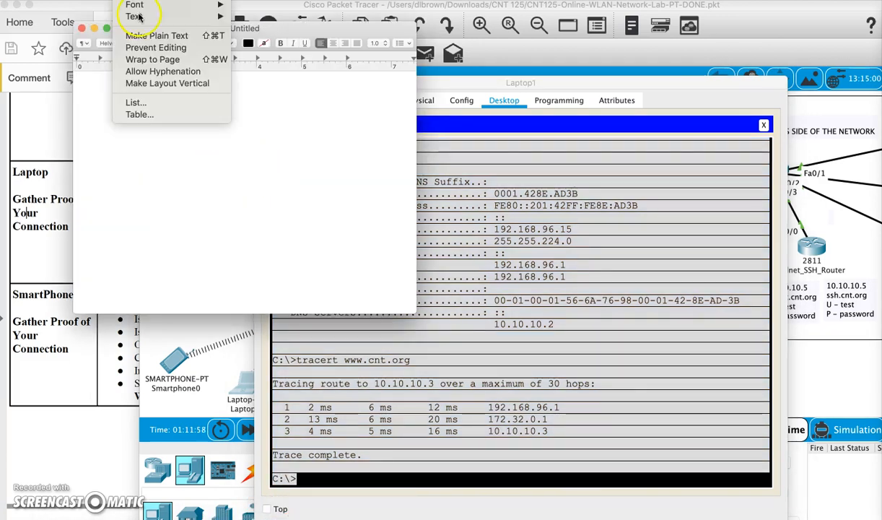
pyautogui.click(144, 33)
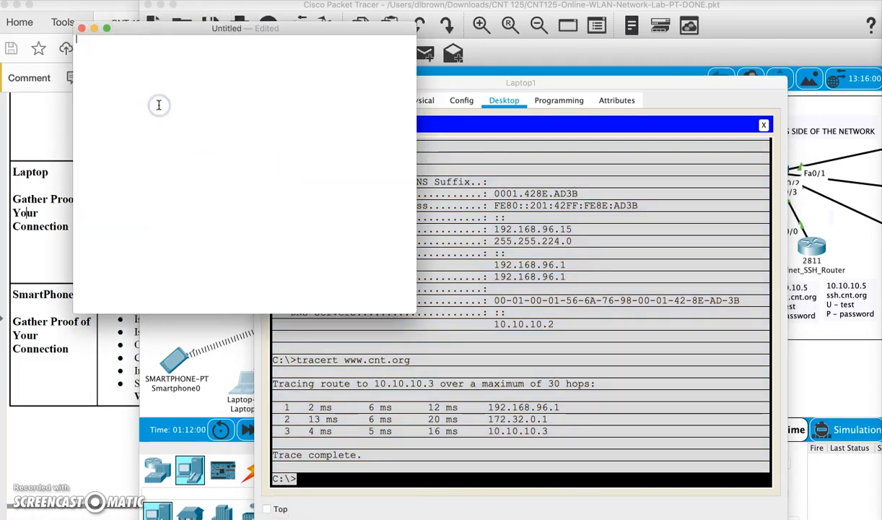
pyautogui.press('super+v')
pyautogui.press('super+s')
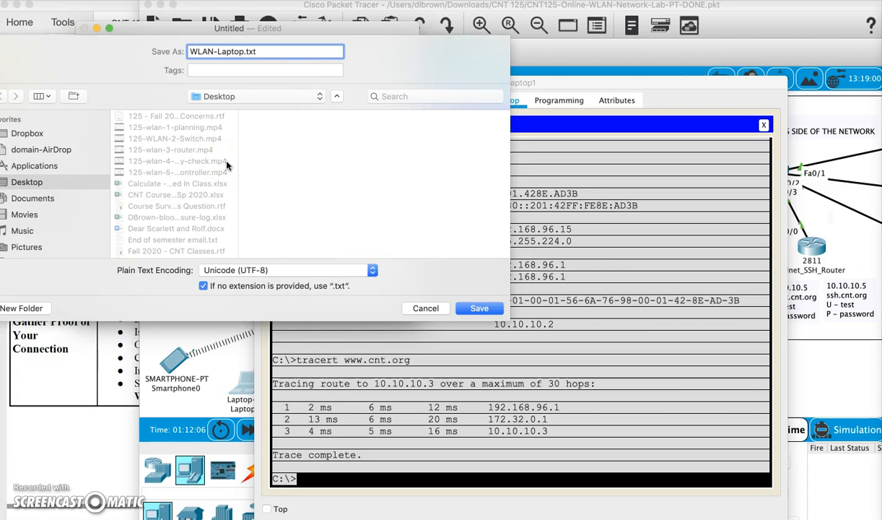
pyautogui.press('Return')
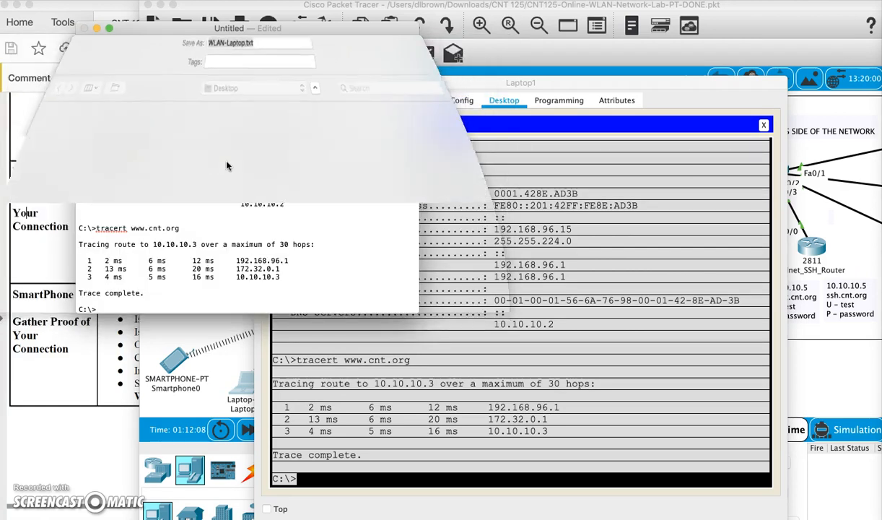
pyautogui.click(81, 29)
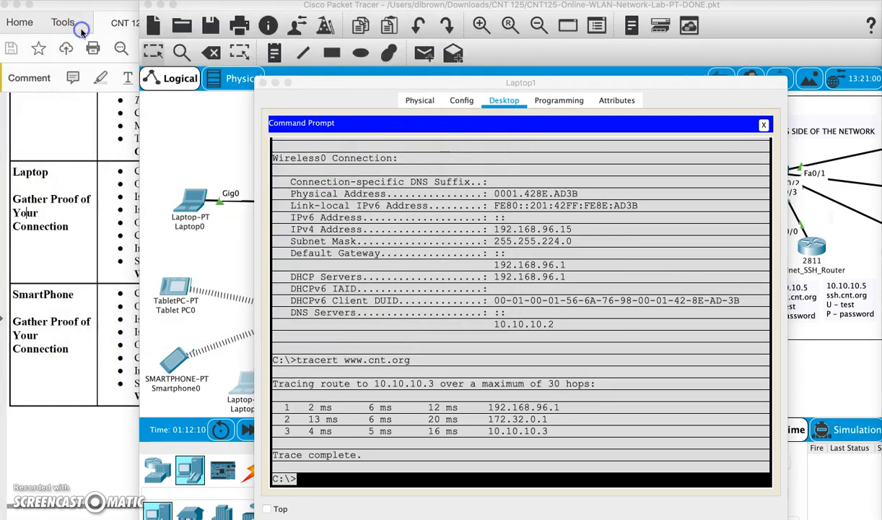
pyautogui.click(247, 81)
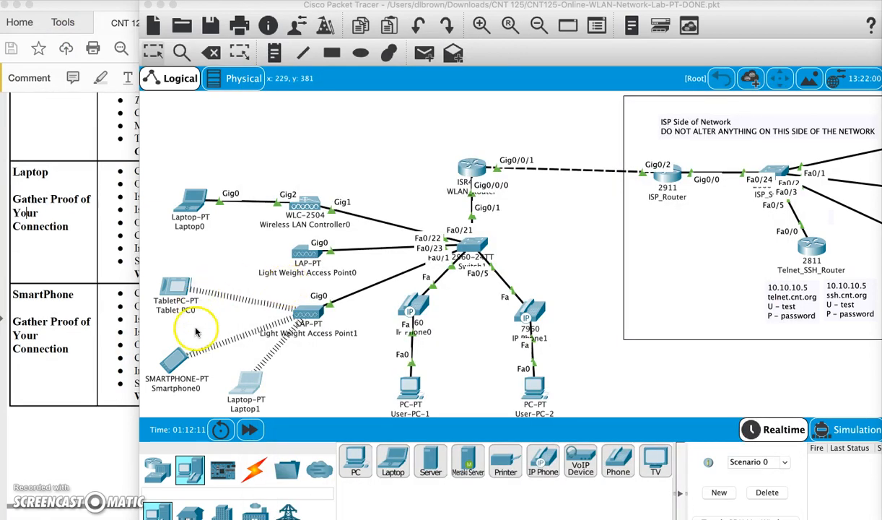
# On Smartphone0's command prompt, run ipconfig /all and page through the full output.
pyautogui.click(171, 360)
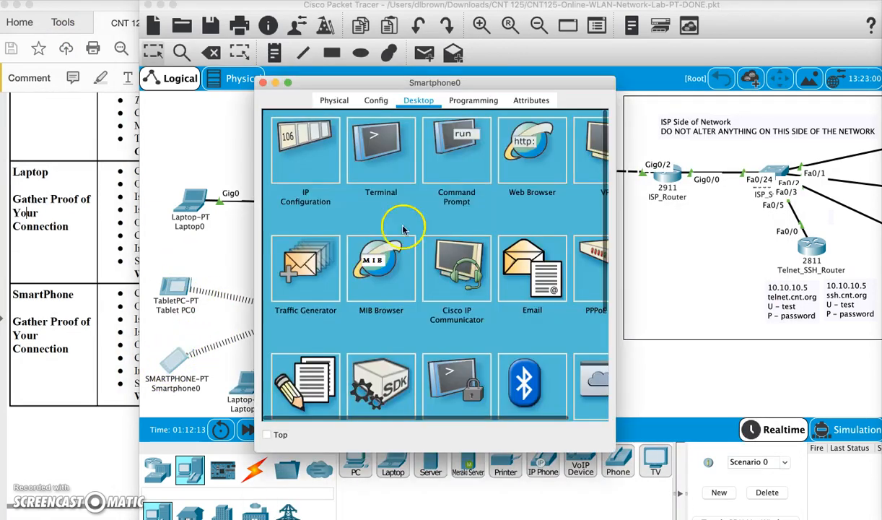
pyautogui.click(436, 150)
pyautogui.press('Return')
pyautogui.press('Return')
pyautogui.press('Return')
pyautogui.press('Return')
pyautogui.press('Return')
pyautogui.press('Return')
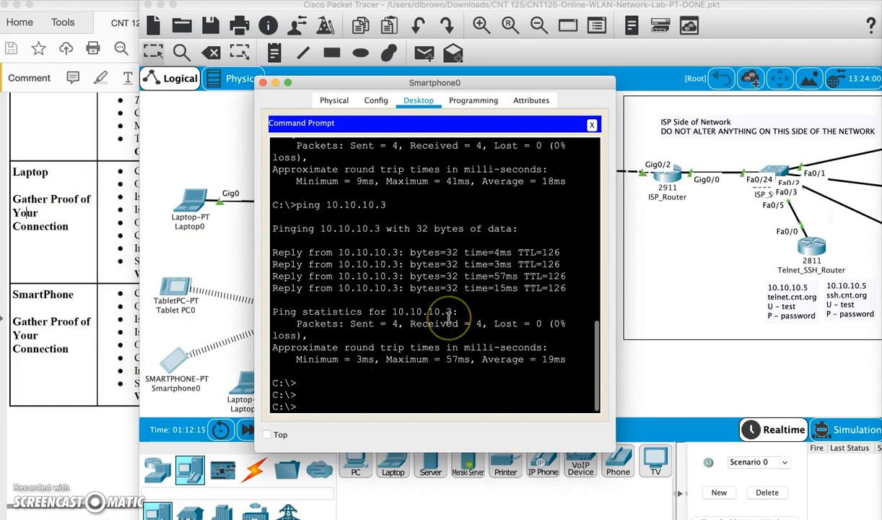
pyautogui.write('ipconfig')
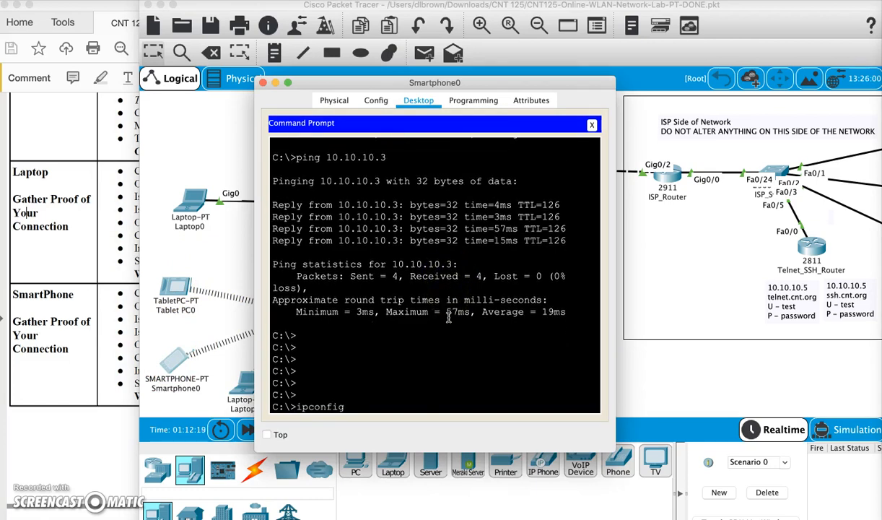
pyautogui.write(' /all')
pyautogui.press('Return')
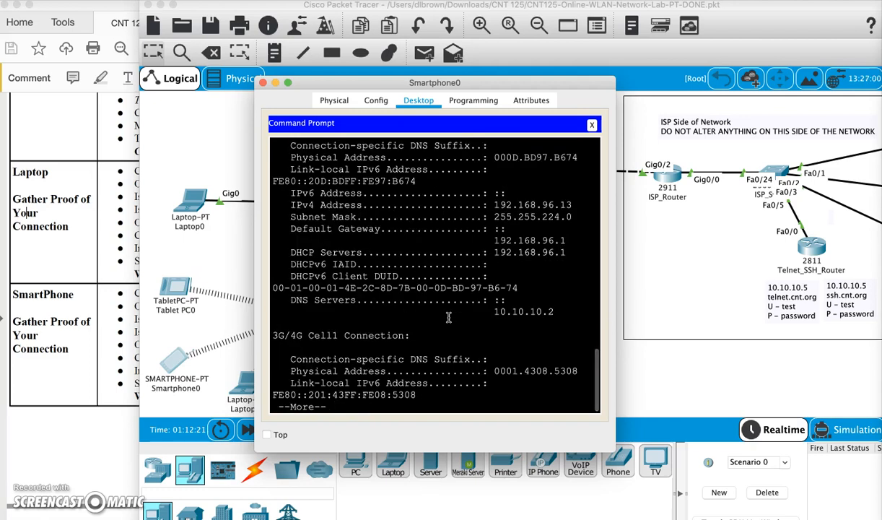
pyautogui.press('space')
pyautogui.press('space')
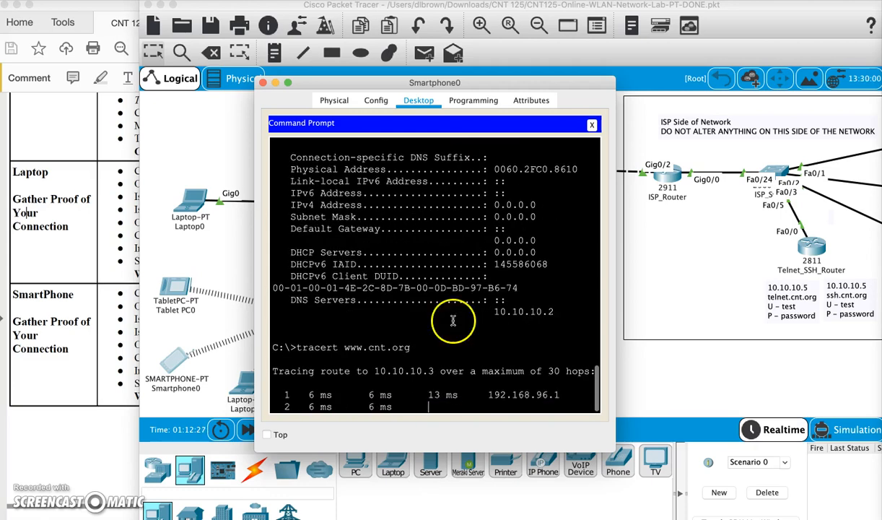
# Copy the smartphone's ipconfig and tracert output and start a new TextEdit document.
pyautogui.scroll(10, 588, 374)
pyautogui.moveTo(273, 212); pyautogui.dragTo(433, 516)
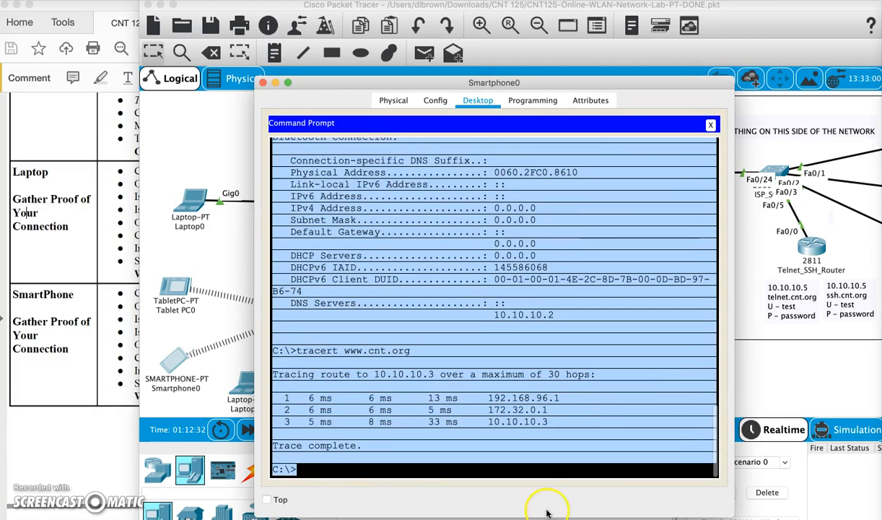
pyautogui.rightClick(519, 399)
pyautogui.click(538, 403)
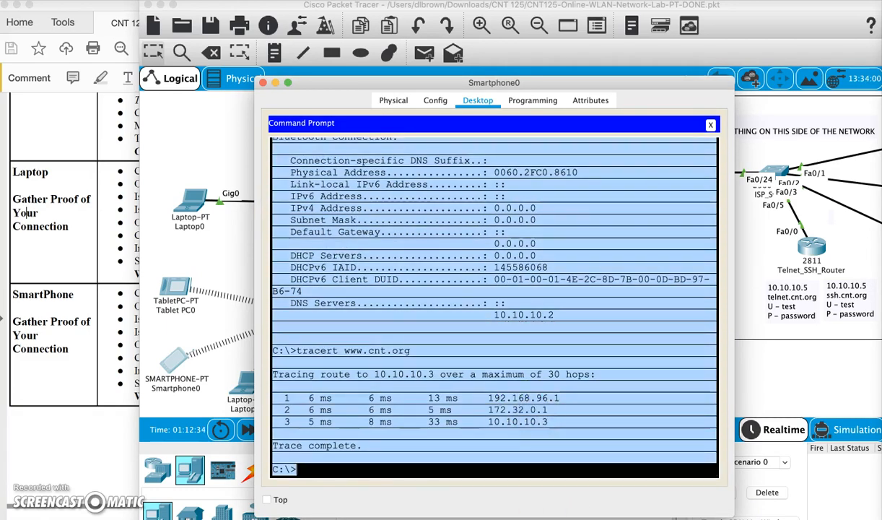
pyautogui.click(300, 509)
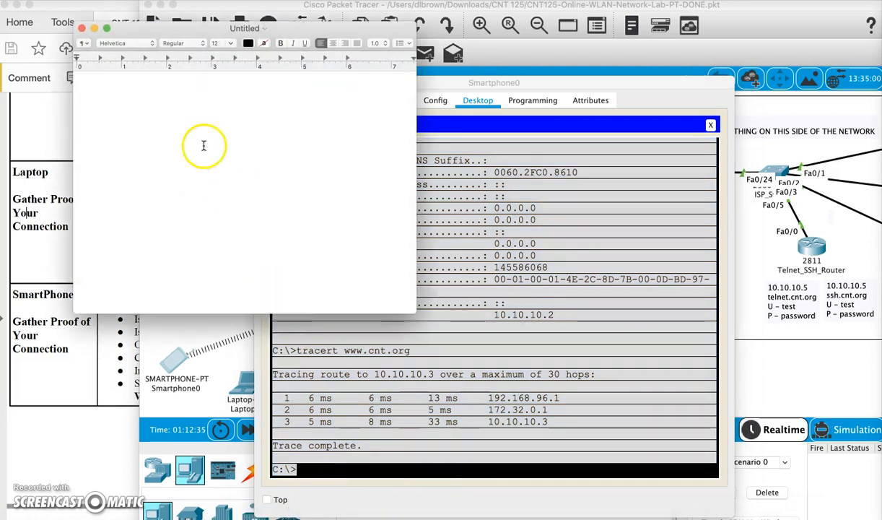
# Paste the smartphone output as plain text, save it as WLAN-AmrtPhone.txt, and close it.
pyautogui.click(130, 2)
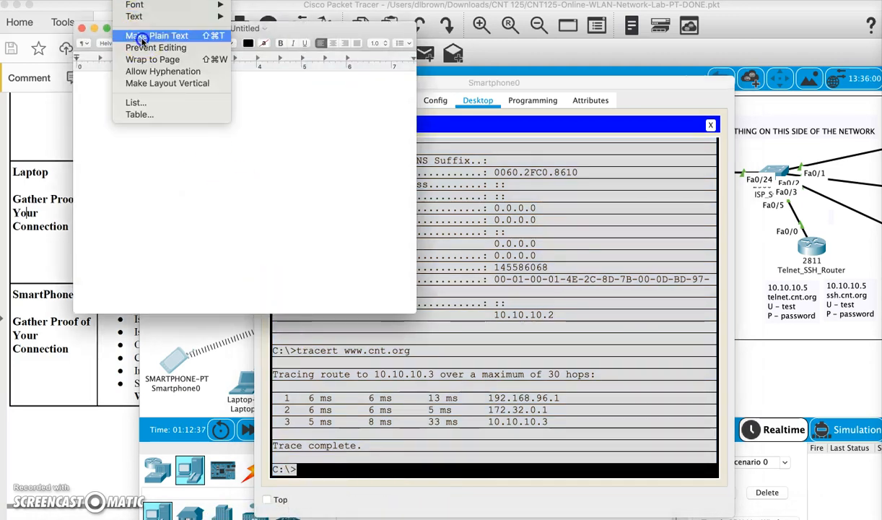
pyautogui.click(148, 33)
pyautogui.press('super+v')
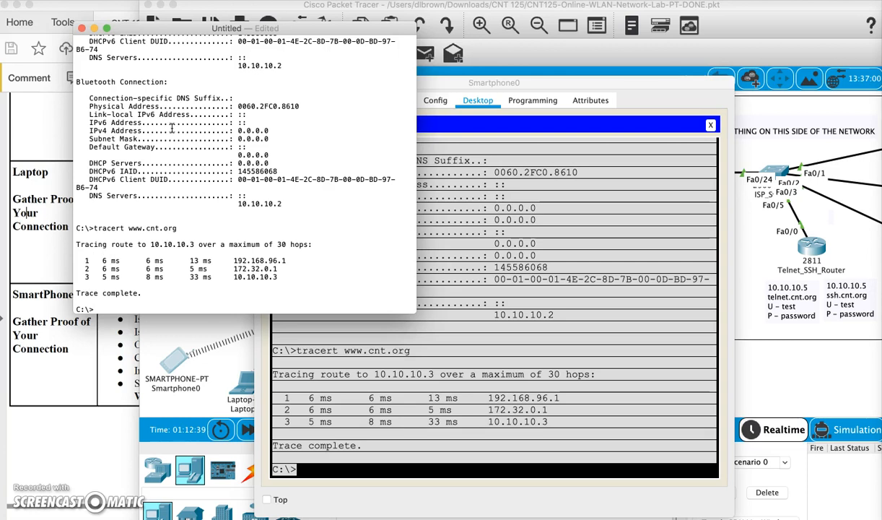
pyautogui.press('super+s')
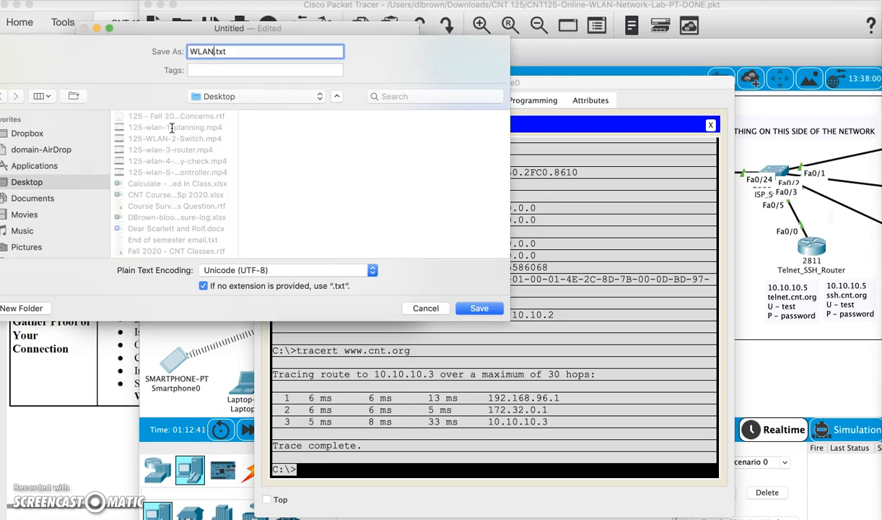
pyautogui.write('WLAN-AmrtPhone')
pyautogui.press('Return')
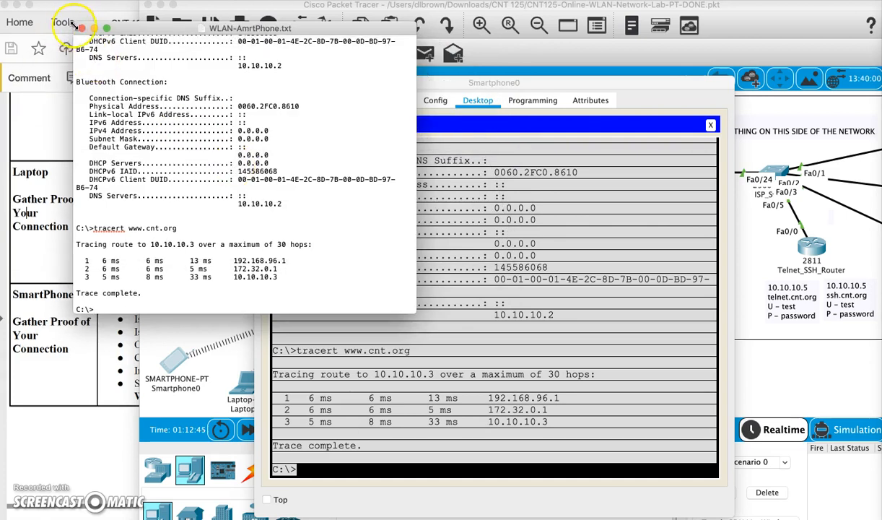
pyautogui.click(81, 28)
# Close Smartphone0 and open Tablet PC0's command prompt.
pyautogui.click(256, 83)
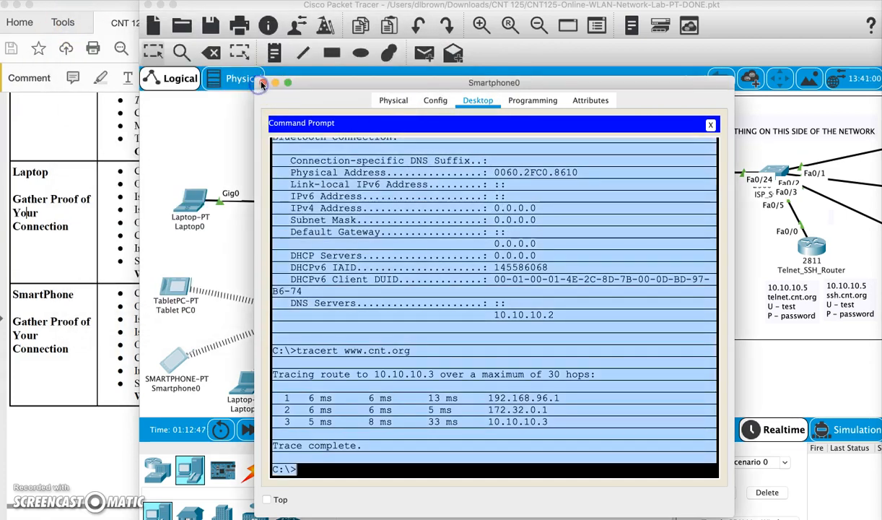
pyautogui.click(256, 83)
pyautogui.click(181, 283)
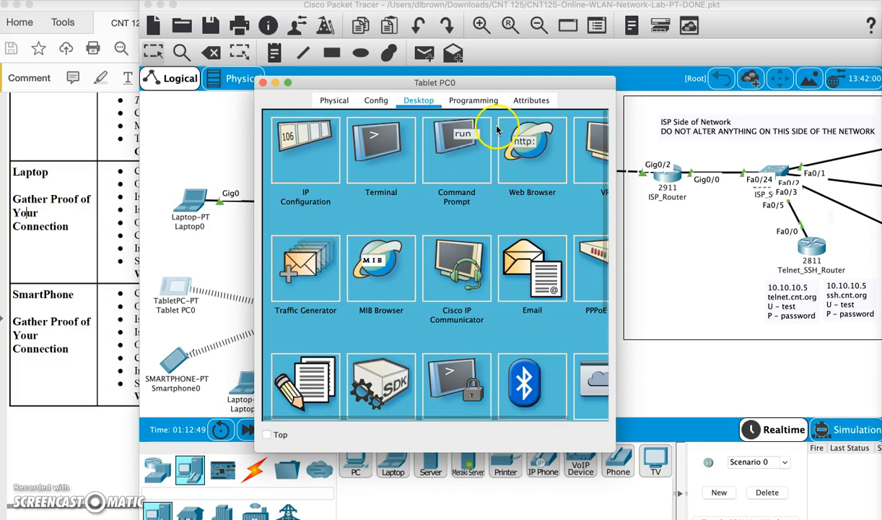
pyautogui.click(465, 176)
pyautogui.press('Return')
pyautogui.press('Return')
pyautogui.press('Return')
pyautogui.press('Return')
pyautogui.press('Return')
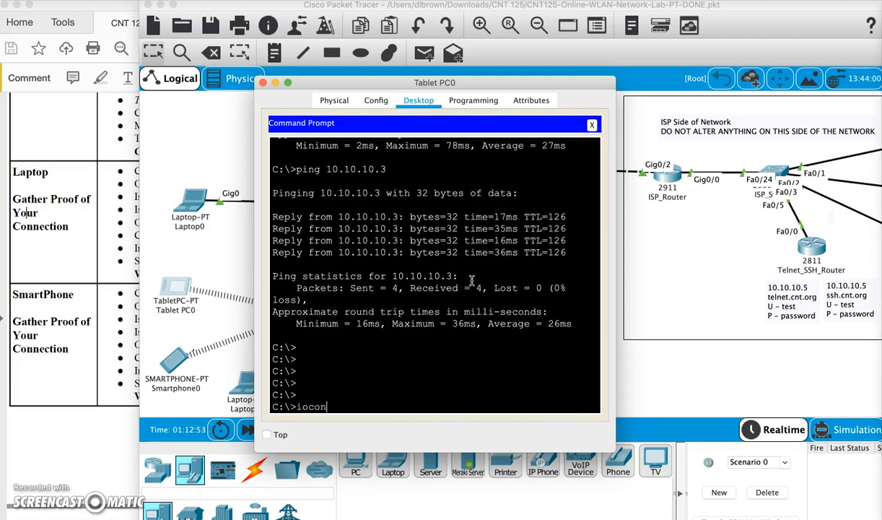
pyautogui.press('Return')
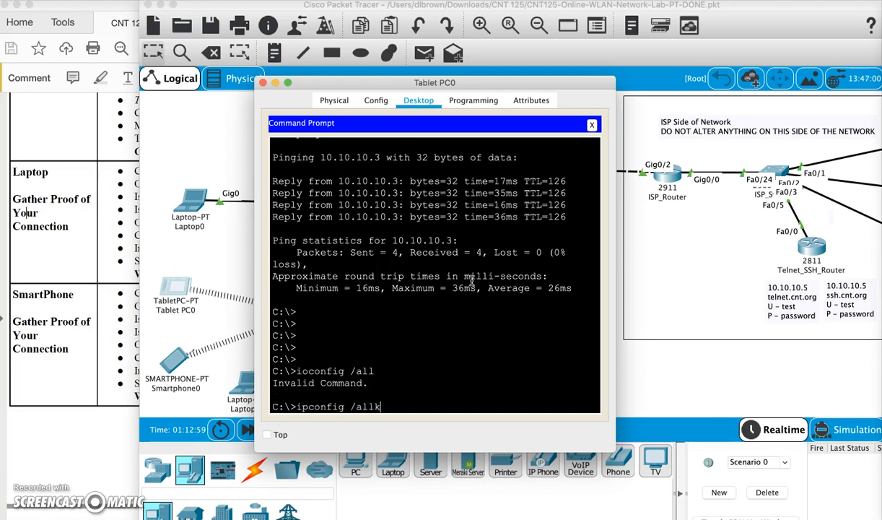
pyautogui.write('ipconfig /all')
pyautogui.press('Return')
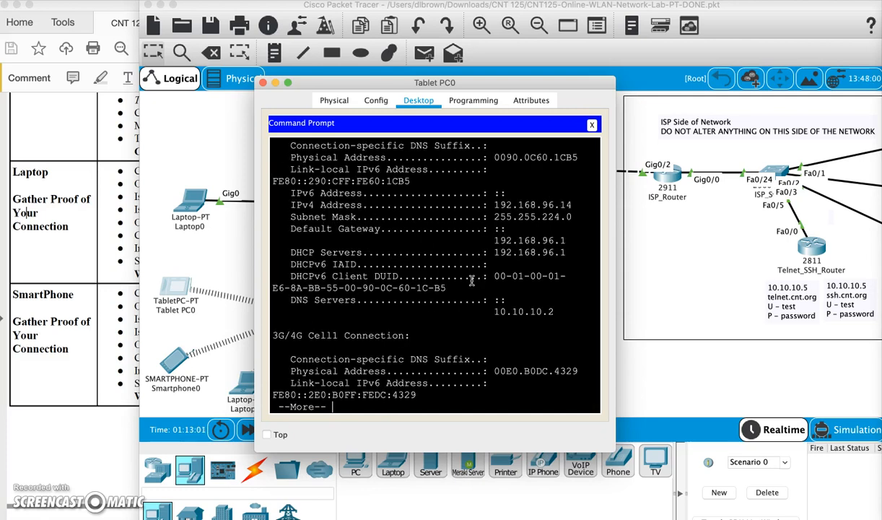
pyautogui.press('space')
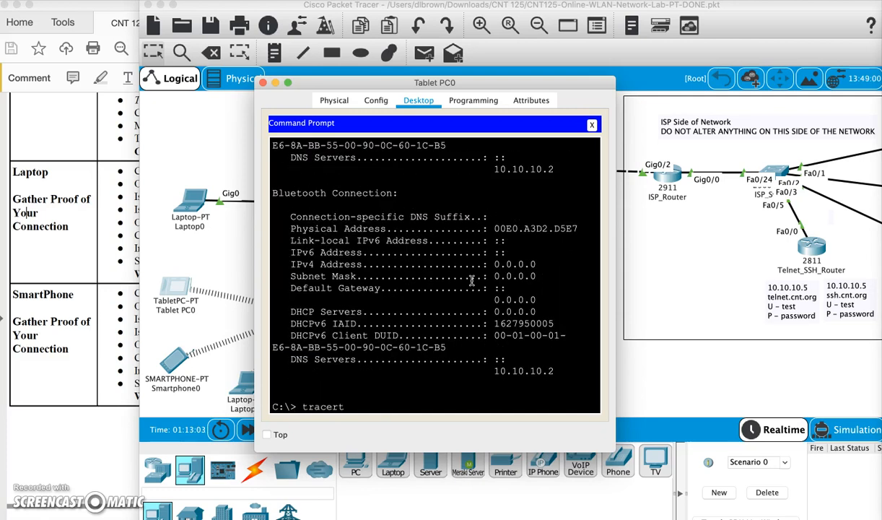
pyautogui.write('tracert www.cnt.org')
pyautogui.press('Return')
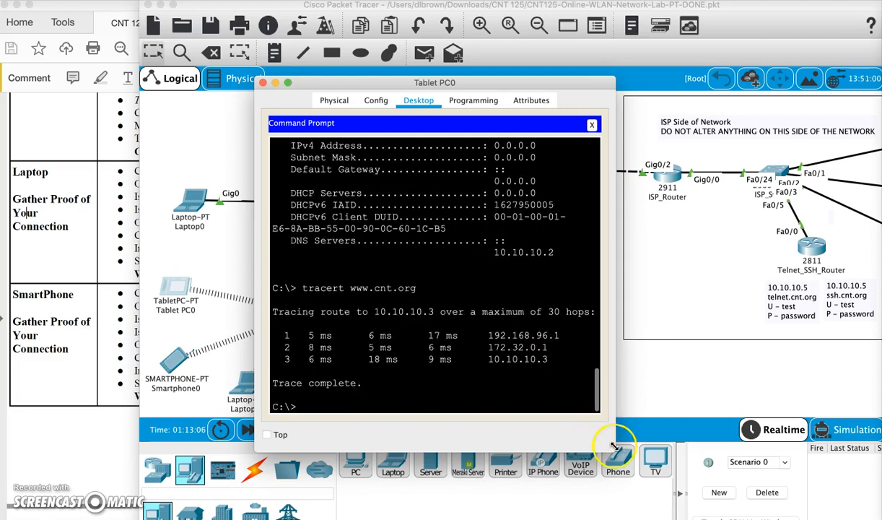
# Select and copy the tablet's ipconfig and tracert output.
pyautogui.moveTo(611, 445); pyautogui.dragTo(704, 509)
pyautogui.click(522, 224)
pyautogui.scroll(10, 535, 227)
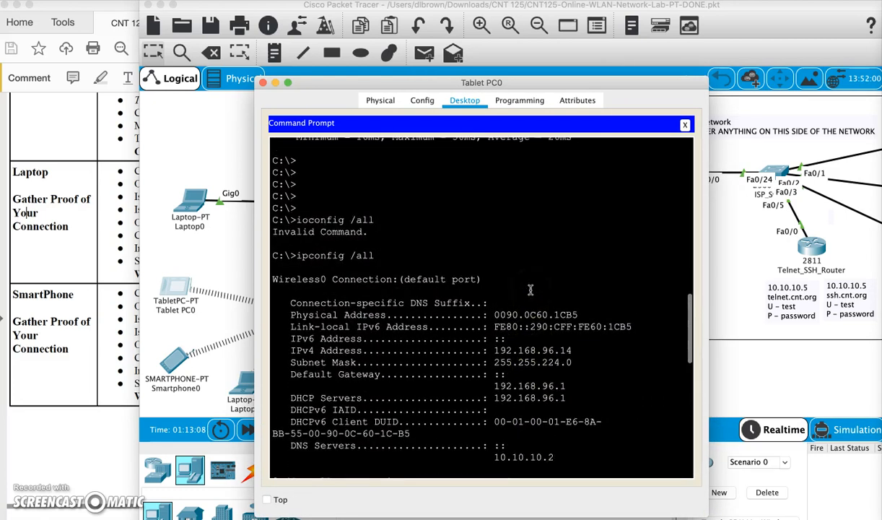
pyautogui.moveTo(279, 241); pyautogui.dragTo(441, 482)
pyautogui.rightClick(476, 425)
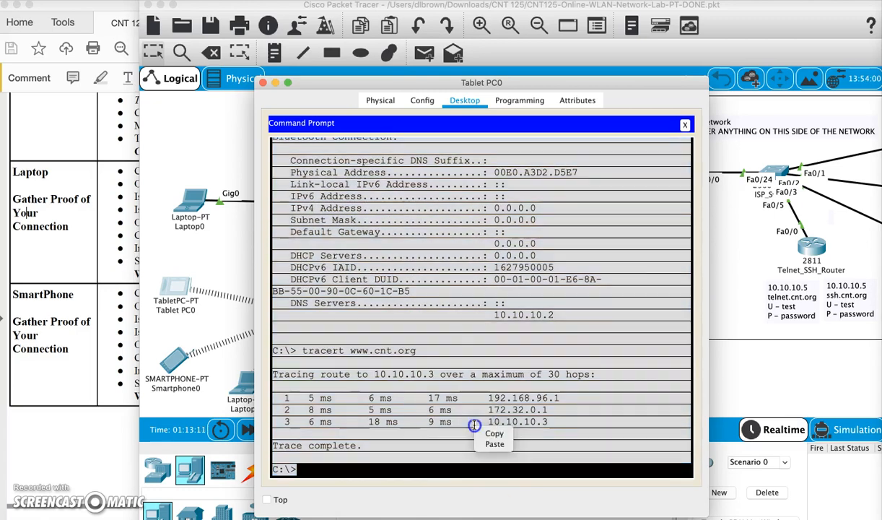
pyautogui.click(501, 436)
# Save the tablet output in a plain-text TextEdit file WLAN-Tablet.txt, close it, and return to the lab PDF.
pyautogui.moveTo(305, 516)
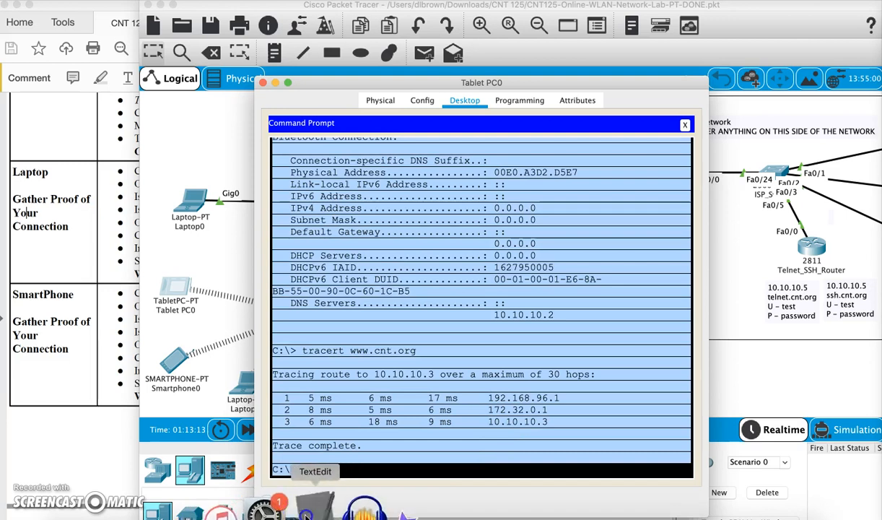
pyautogui.click(275, 508)
pyautogui.click(137, 1)
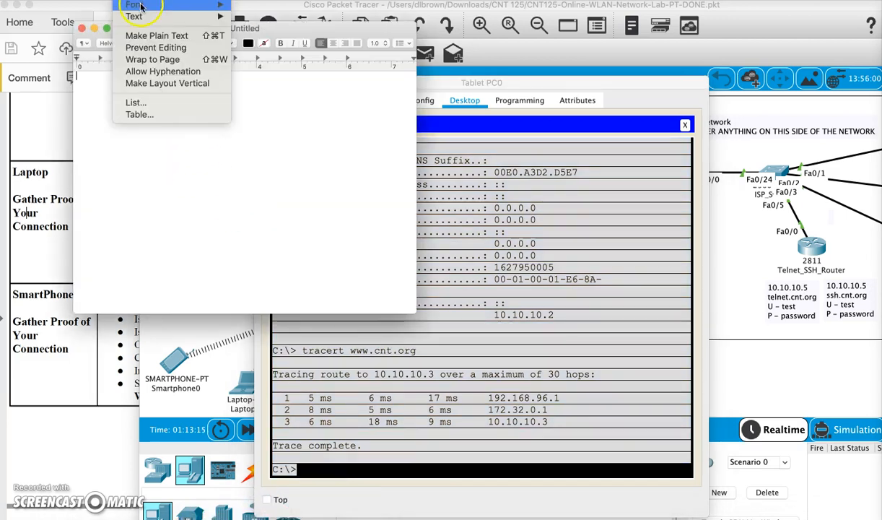
pyautogui.click(156, 33)
pyautogui.press('super+v')
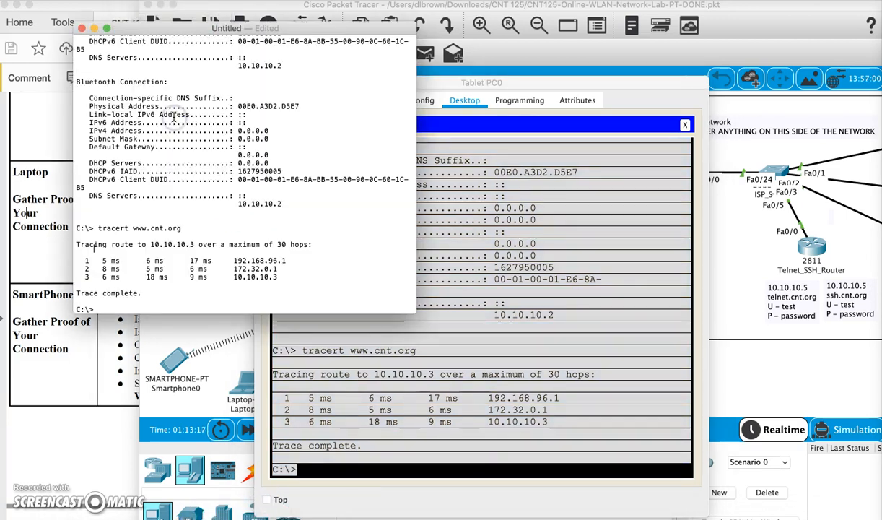
pyautogui.press('super+s')
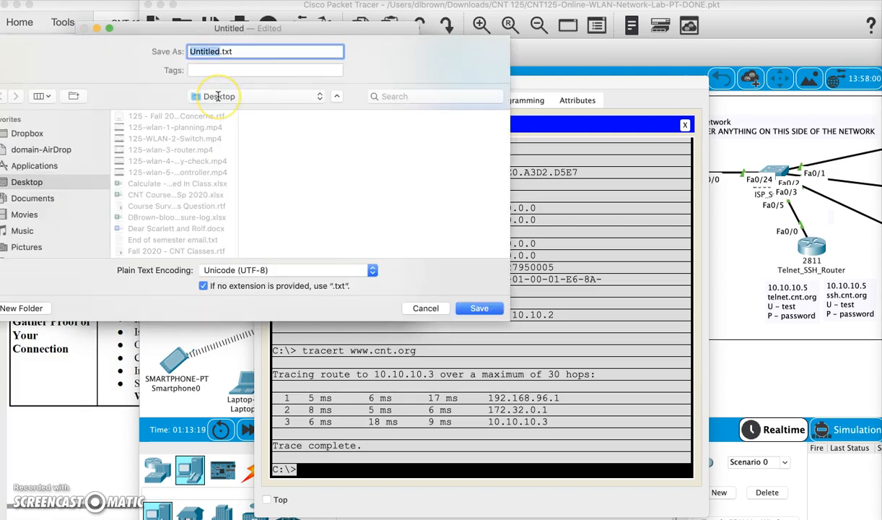
pyautogui.write('WLAN-Tablet')
pyautogui.press('Return')
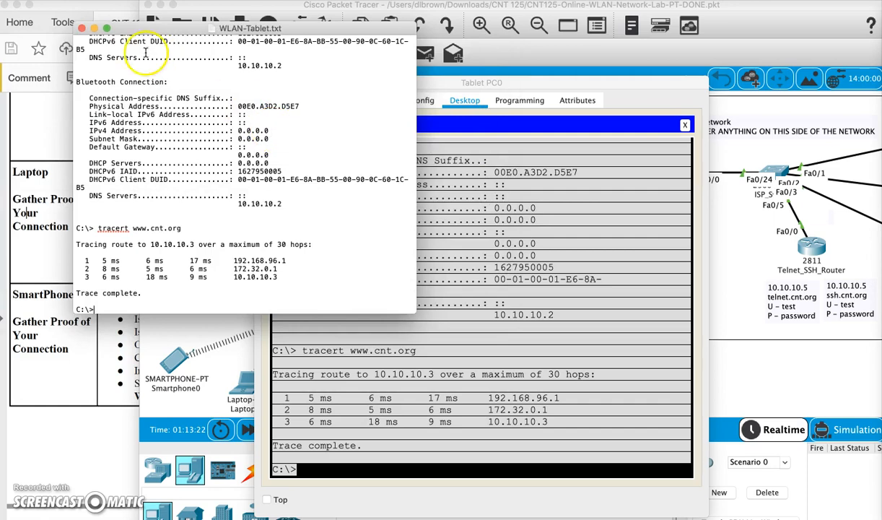
pyautogui.click(85, 29)
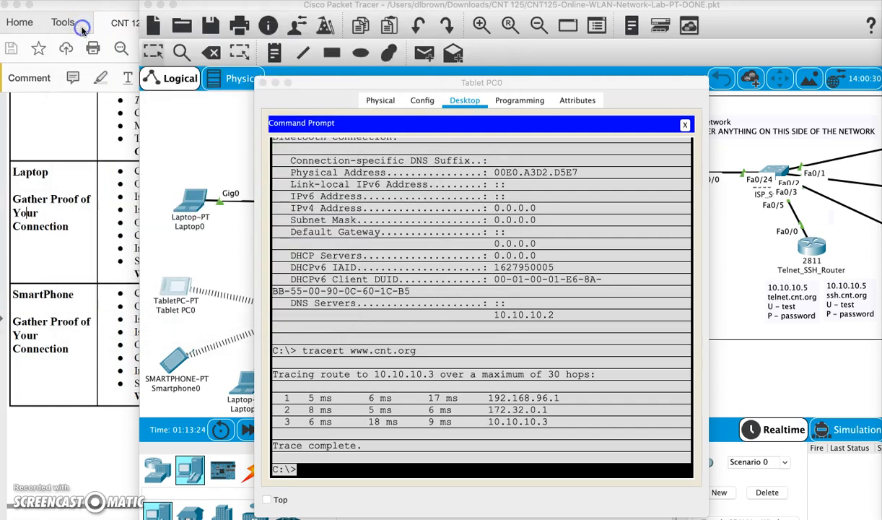
pyautogui.click(67, 349)
# Scroll to page 18 Part 9, highlight questions 1–5, then view the submission file list.
pyautogui.scroll(-2, 189, 352)
pyautogui.scroll(-15, 189, 352)
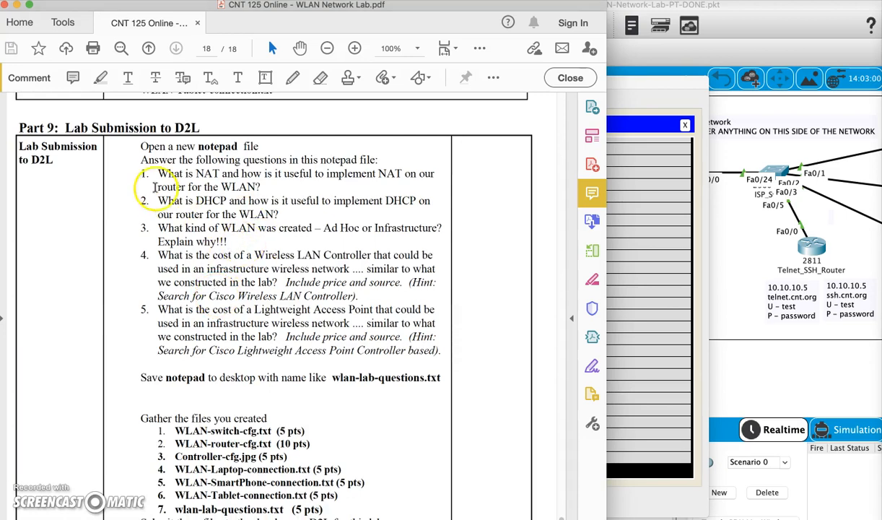
pyautogui.moveTo(157, 173); pyautogui.dragTo(443, 364)
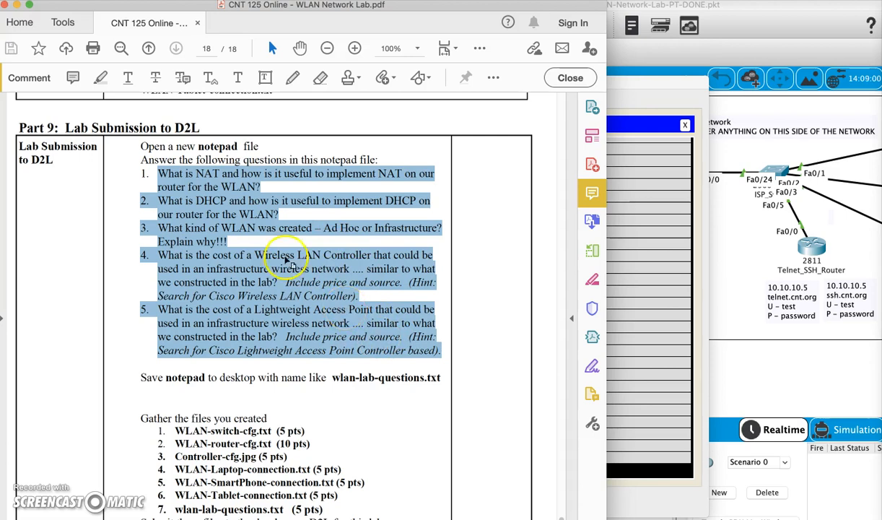
pyautogui.scroll(-3, 289, 341)
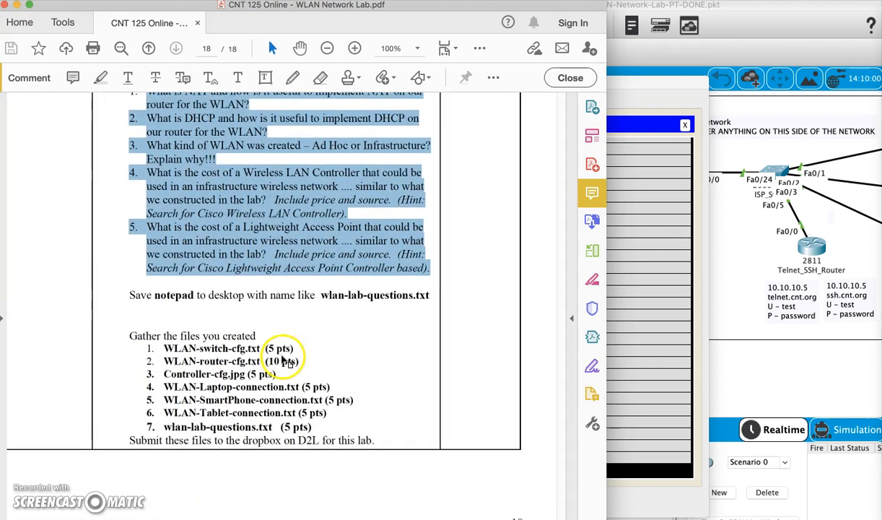